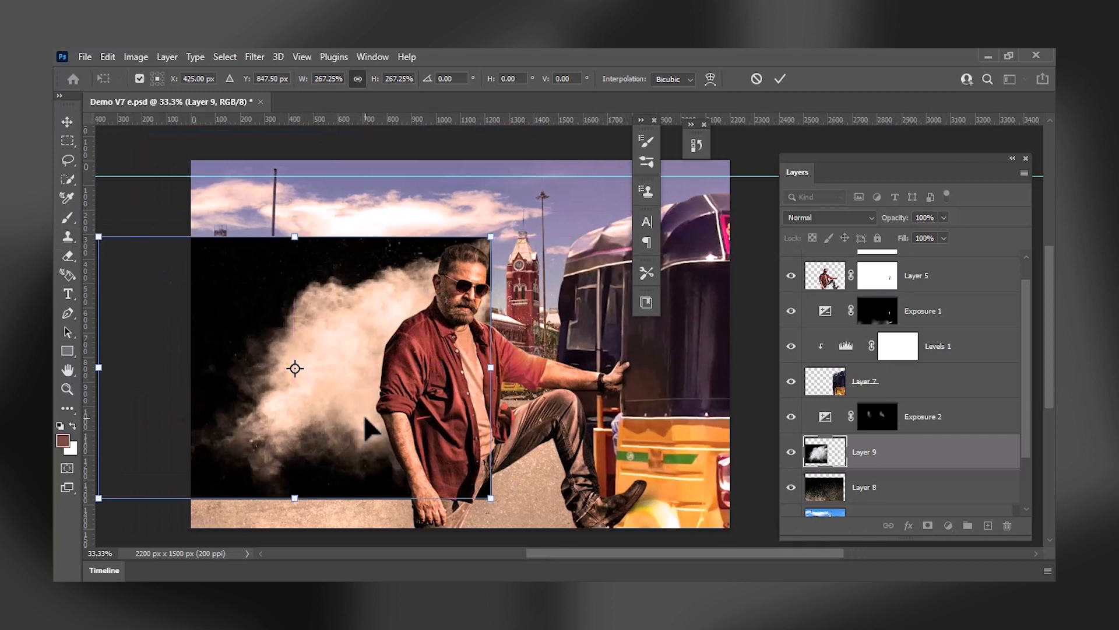
Set the smoke layer to Screen blending, then enlarge and rotate it so the dust spreads across the ground behind the man.
{"action": "left_click", "coordinate": [817, 337]}
{"action": "key", "text": "ctrl+t"}
{"action": "left_click_drag", "start_coordinate": [511, 324], "coordinate": [344, 240]}
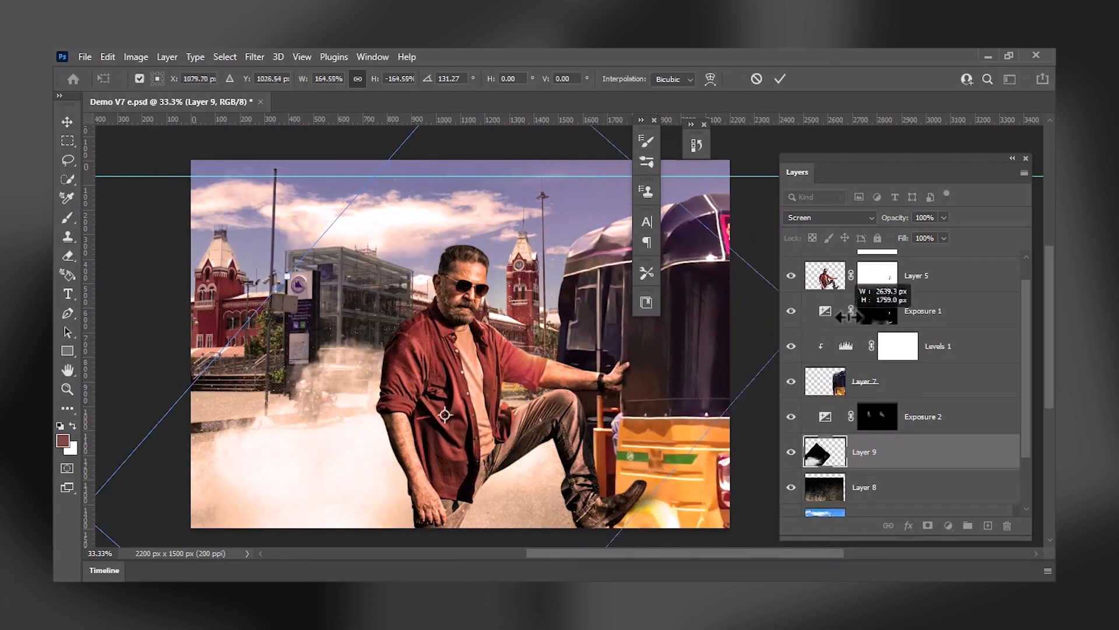
{"action": "key", "text": "Return"}
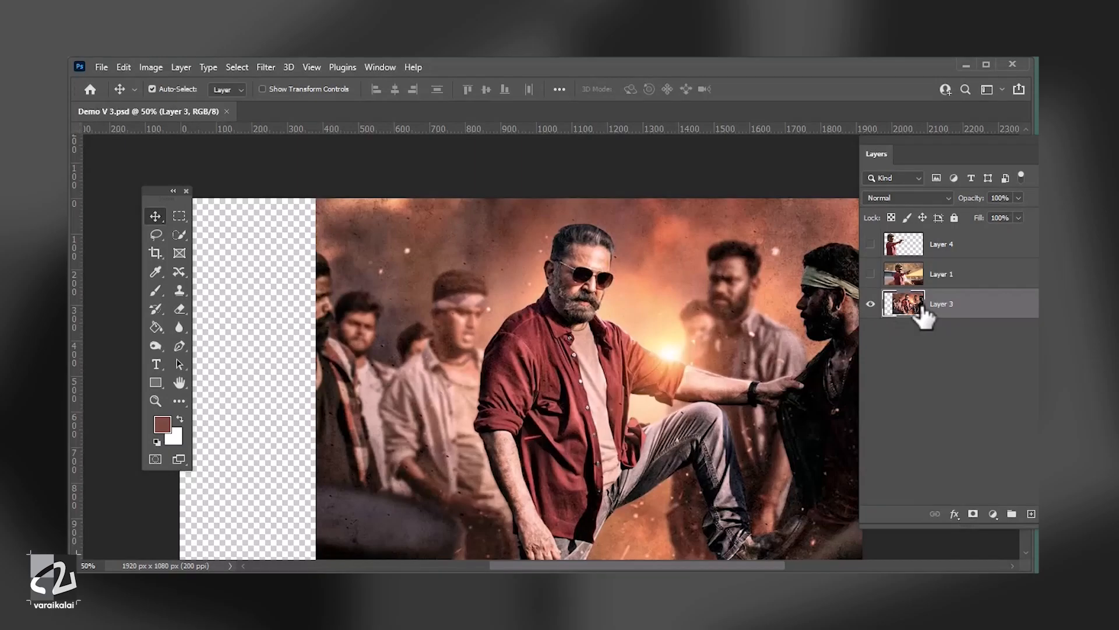
Trace a Pen path on Layer 3 from the man's beard along his collar and over the shoulder.
{"action": "key", "text": "ctrl+plus"}
{"action": "key", "text": "ctrl+plus"}
{"action": "key", "text": "ctrl+plus"}
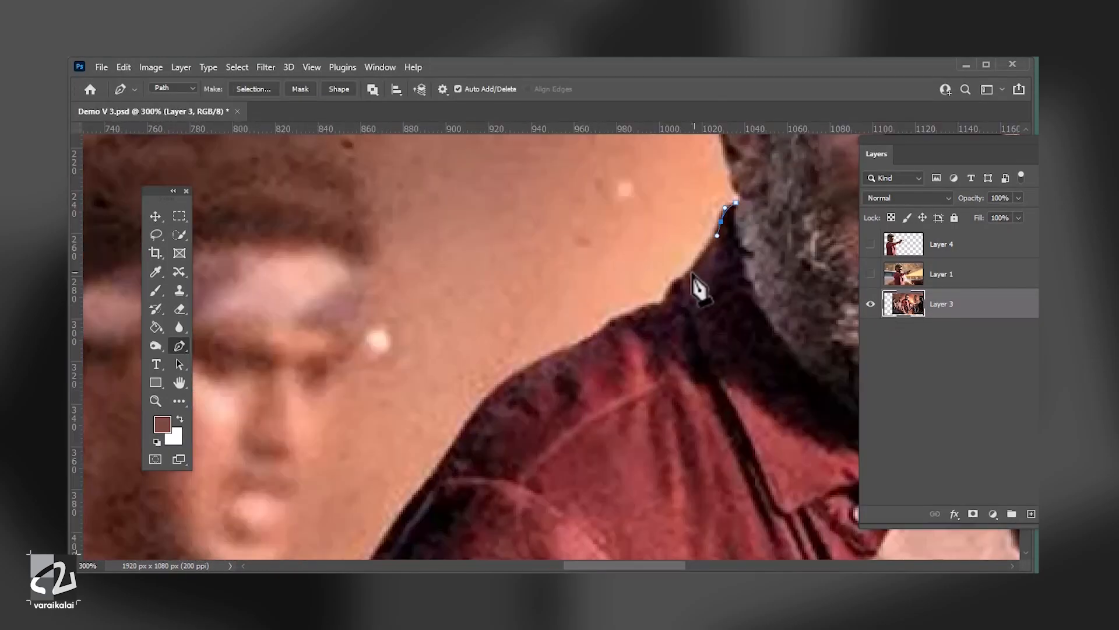
{"action": "left_click_drag", "start_coordinate": [691, 273], "coordinate": [674, 289]}
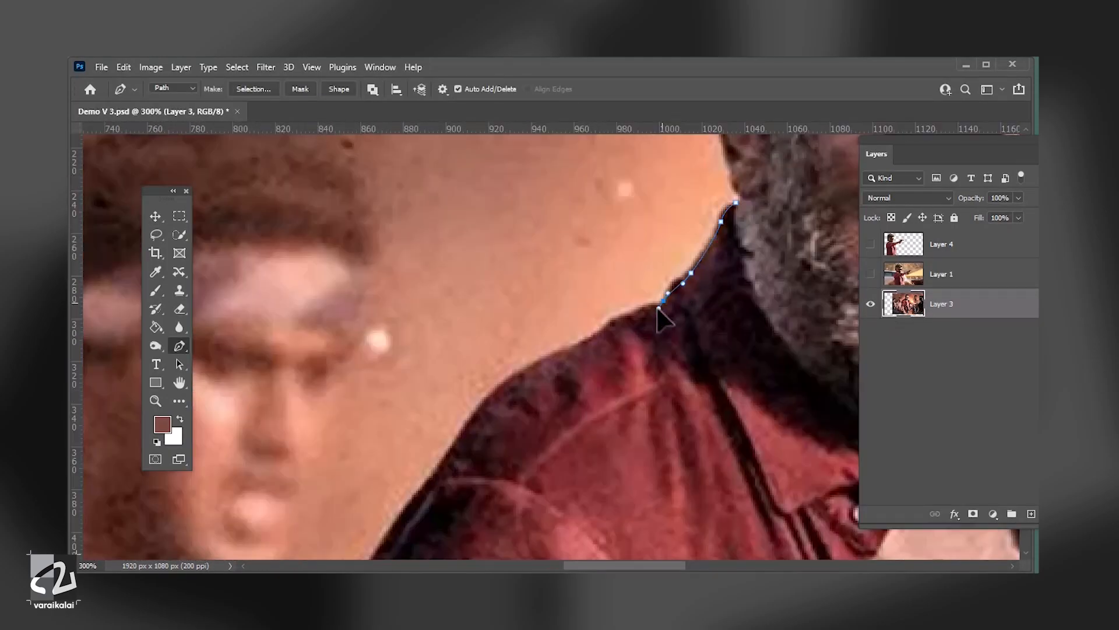
{"action": "left_click_drag", "start_coordinate": [612, 329], "coordinate": [587, 348]}
{"action": "left_click_drag", "start_coordinate": [512, 382], "coordinate": [566, 287]}
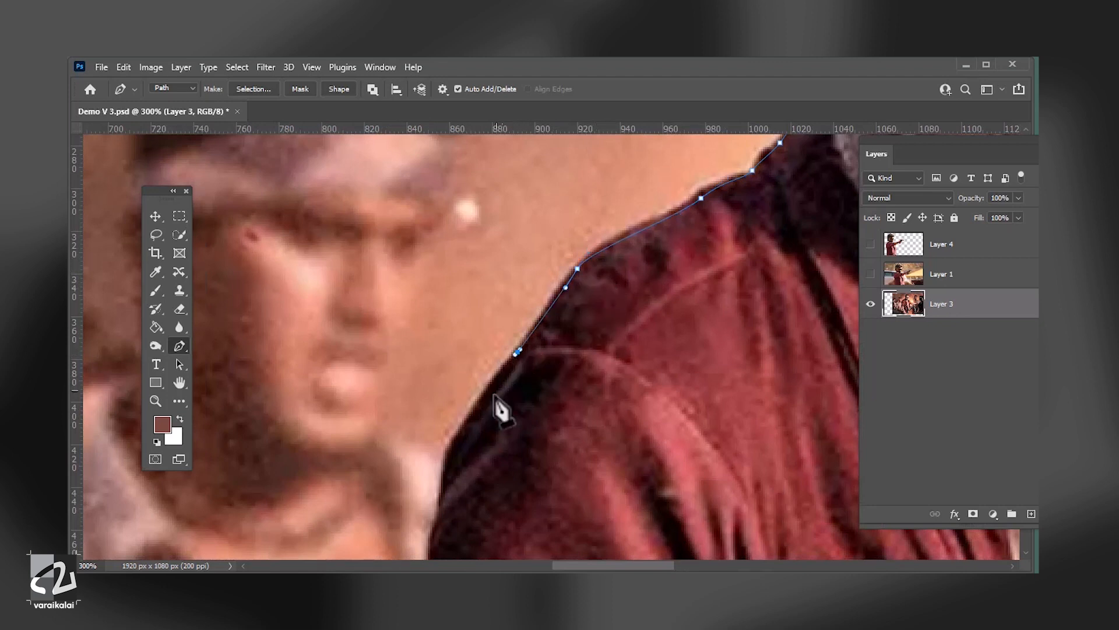
Continue the path down the outer edge of the man's lowered sleeve and around its rolled cuff.
{"action": "left_click_drag", "start_coordinate": [455, 430], "coordinate": [449, 456]}
{"action": "left_click_drag", "start_coordinate": [446, 499], "coordinate": [532, 261]}
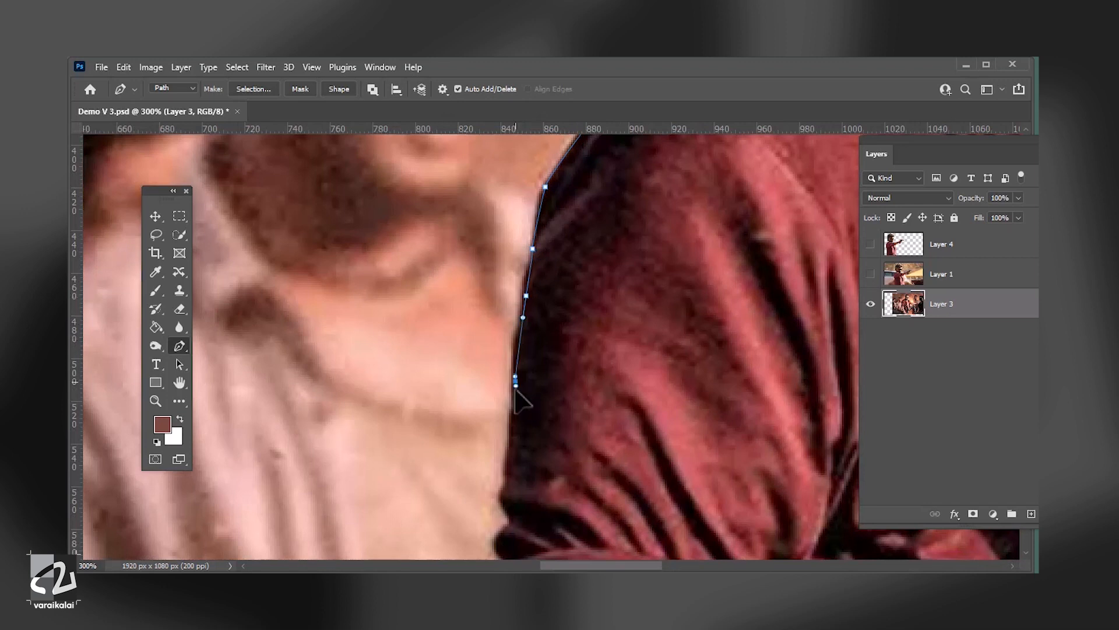
{"action": "left_click_drag", "start_coordinate": [502, 451], "coordinate": [543, 249]}
{"action": "left_click", "coordinate": [537, 269]}
{"action": "left_click", "coordinate": [548, 293]}
{"action": "left_click_drag", "start_coordinate": [535, 310], "coordinate": [535, 320]}
{"action": "left_click", "coordinate": [543, 336]}
{"action": "left_click", "coordinate": [536, 353]}
{"action": "left_click_drag", "start_coordinate": [509, 405], "coordinate": [506, 429]}
{"action": "left_click", "coordinate": [517, 450]}
Extend the path down the outside of the lowered forearm to beside the wrist.
{"action": "left_click_drag", "start_coordinate": [545, 467], "coordinate": [471, 256]}
{"action": "left_click_drag", "start_coordinate": [513, 425], "coordinate": [452, 266]}
{"action": "left_click_drag", "start_coordinate": [477, 349], "coordinate": [486, 371]}
{"action": "left_click_drag", "start_coordinate": [535, 471], "coordinate": [436, 366]}
{"action": "left_click_drag", "start_coordinate": [460, 420], "coordinate": [459, 296]}
{"action": "left_click_drag", "start_coordinate": [472, 315], "coordinate": [478, 325]}
{"action": "left_click", "coordinate": [485, 355]}
{"action": "left_click", "coordinate": [488, 417]}
{"action": "left_click_drag", "start_coordinate": [489, 453], "coordinate": [472, 304]}
{"action": "left_click", "coordinate": [508, 465]}
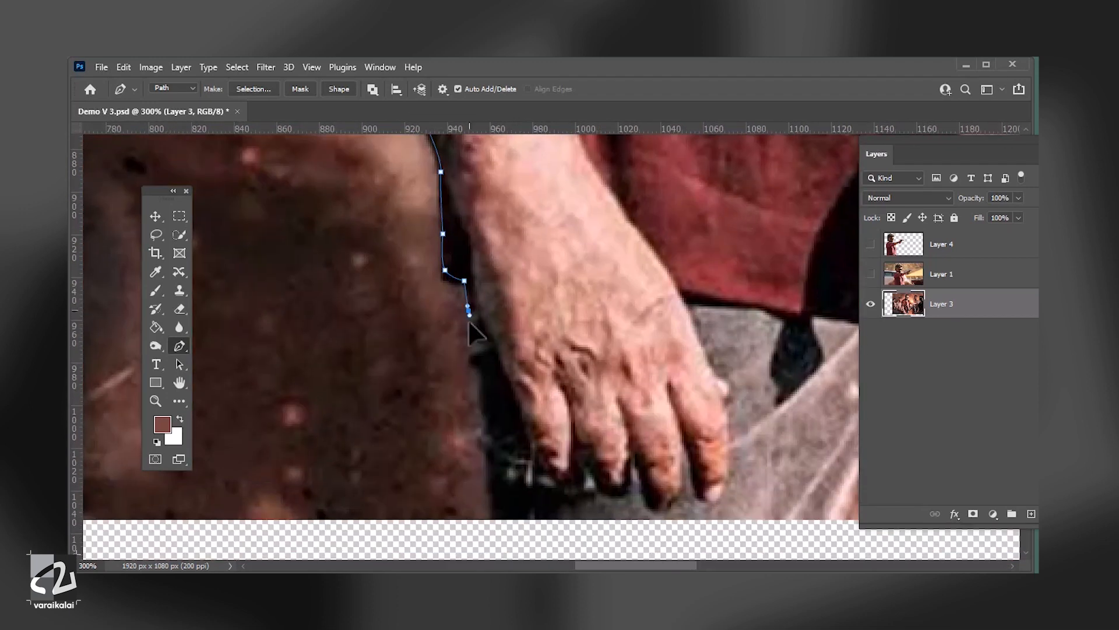
Carry the path past the hand, along the image's lower edge and up the inner side of the trouser leg.
{"action": "left_click", "coordinate": [491, 520]}
{"action": "left_click_drag", "start_coordinate": [781, 524], "coordinate": [455, 487]}
{"action": "left_click", "coordinate": [505, 512]}
{"action": "left_click", "coordinate": [562, 386]}
{"action": "left_click", "coordinate": [588, 328]}
{"action": "left_click", "coordinate": [606, 297]}
{"action": "left_click_drag", "start_coordinate": [619, 253], "coordinate": [529, 399]}
{"action": "left_click", "coordinate": [555, 362]}
{"action": "left_click", "coordinate": [619, 280]}
Trace the path along the underside of the man's raised thigh to the back of the knee.
{"action": "left_click", "coordinate": [639, 255]}
{"action": "left_click_drag", "start_coordinate": [686, 243], "coordinate": [427, 369]}
{"action": "left_click_drag", "start_coordinate": [477, 336], "coordinate": [506, 321]}
{"action": "left_click_drag", "start_coordinate": [588, 281], "coordinate": [416, 390]}
{"action": "left_click_drag", "start_coordinate": [542, 285], "coordinate": [575, 257]}
{"action": "left_click_drag", "start_coordinate": [657, 219], "coordinate": [670, 210]}
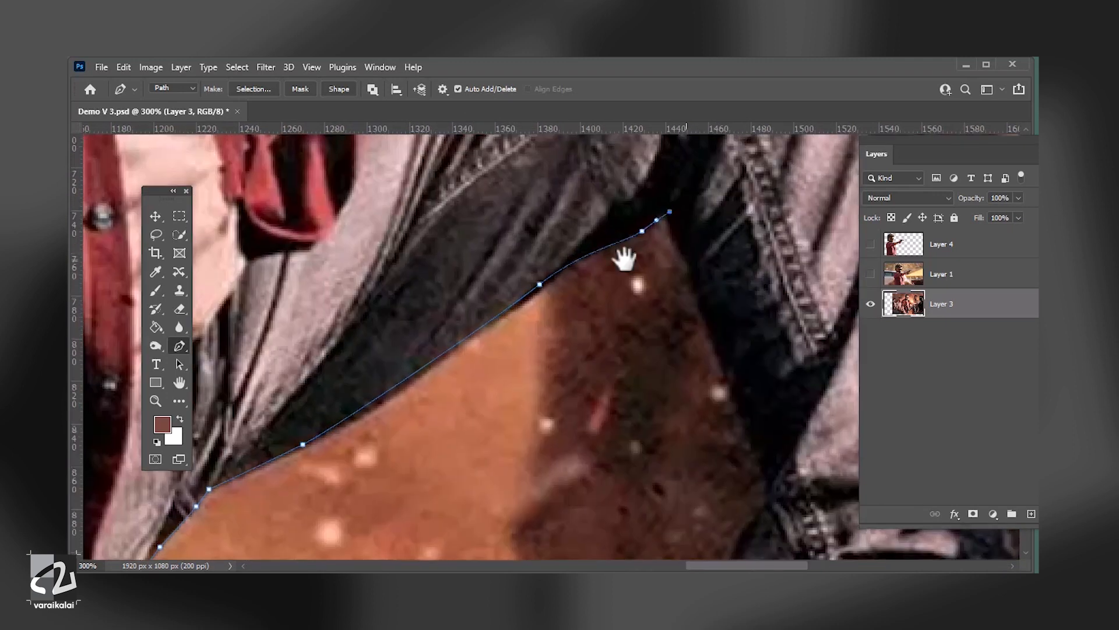
Trace the path down the back of the raised lower leg and along the image's lower edge beneath the boot.
{"action": "left_click_drag", "start_coordinate": [624, 260], "coordinate": [434, 90]}
{"action": "left_click", "coordinate": [575, 293]}
{"action": "left_click_drag", "start_coordinate": [542, 434], "coordinate": [473, 245]}
{"action": "left_click", "coordinate": [537, 394]}
{"action": "left_click", "coordinate": [560, 453]}
{"action": "left_click_drag", "start_coordinate": [593, 522], "coordinate": [374, 495]}
{"action": "left_click", "coordinate": [559, 493]}
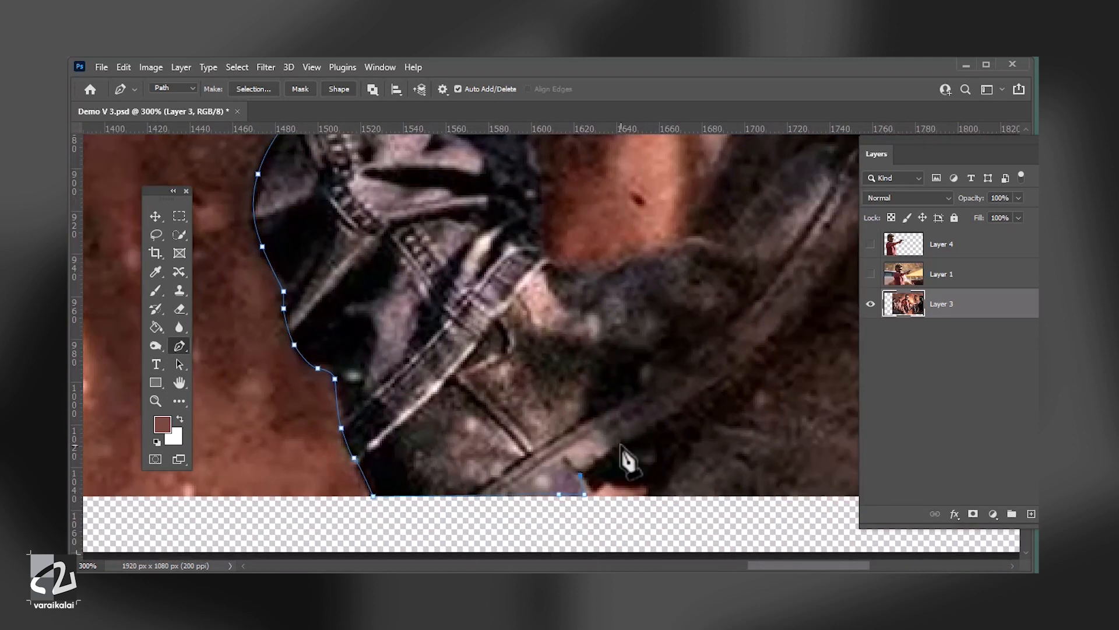
Outline the boot's sole and toe with the path and return along its upper side.
{"action": "left_click_drag", "start_coordinate": [631, 480], "coordinate": [555, 541]}
{"action": "left_click_drag", "start_coordinate": [691, 414], "coordinate": [694, 409]}
{"action": "left_click_drag", "start_coordinate": [770, 327], "coordinate": [785, 300]}
{"action": "left_click", "coordinate": [813, 235]}
{"action": "left_click", "coordinate": [779, 200]}
{"action": "left_click", "coordinate": [655, 280]}
Continue the path up the shin to the knee, undoing a misplaced anchor and making the last anchor a corner.
{"action": "left_click_drag", "start_coordinate": [457, 193], "coordinate": [524, 501]}
{"action": "left_click_drag", "start_coordinate": [531, 427], "coordinate": [519, 387]}
{"action": "left_click_drag", "start_coordinate": [449, 291], "coordinate": [410, 274]}
{"action": "key", "text": "ctrl+z"}
{"action": "left_click", "coordinate": [447, 290], "text": "alt"}
Trace the path along the underside of the outstretched forearm, past the wristband and around the palm and fingers.
{"action": "left_click_drag", "start_coordinate": [569, 295], "coordinate": [592, 292]}
{"action": "left_click", "coordinate": [643, 292]}
{"action": "left_click_drag", "start_coordinate": [396, 289], "coordinate": [415, 290]}
{"action": "left_click_drag", "start_coordinate": [448, 367], "coordinate": [488, 352]}
{"action": "left_click_drag", "start_coordinate": [525, 357], "coordinate": [531, 358]}
{"action": "left_click", "coordinate": [499, 313]}
{"action": "left_click", "coordinate": [445, 280]}
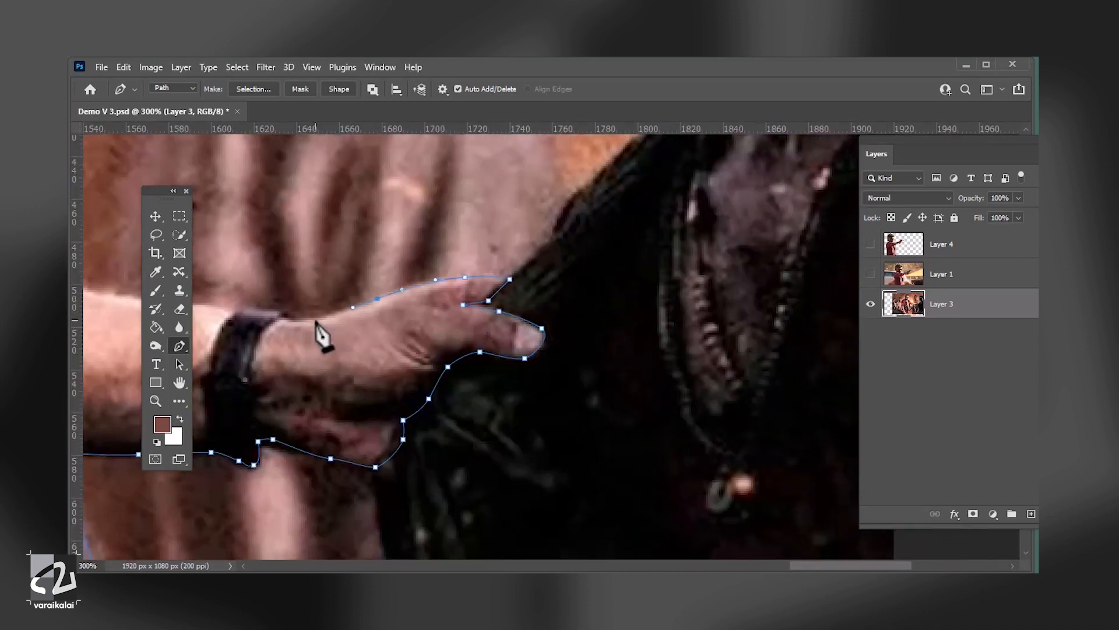
Extend the path back along the top of the outstretched arm, over the shoulder and up to the jaw.
{"action": "left_click_drag", "start_coordinate": [245, 309], "coordinate": [825, 413]}
{"action": "left_click", "coordinate": [709, 404]}
{"action": "left_click", "coordinate": [634, 388]}
{"action": "left_click_drag", "start_coordinate": [401, 294], "coordinate": [565, 420]}
{"action": "left_click_drag", "start_coordinate": [457, 317], "coordinate": [436, 303]}
{"action": "left_click_drag", "start_coordinate": [373, 250], "coordinate": [497, 426]}
{"action": "left_click", "coordinate": [465, 385]}
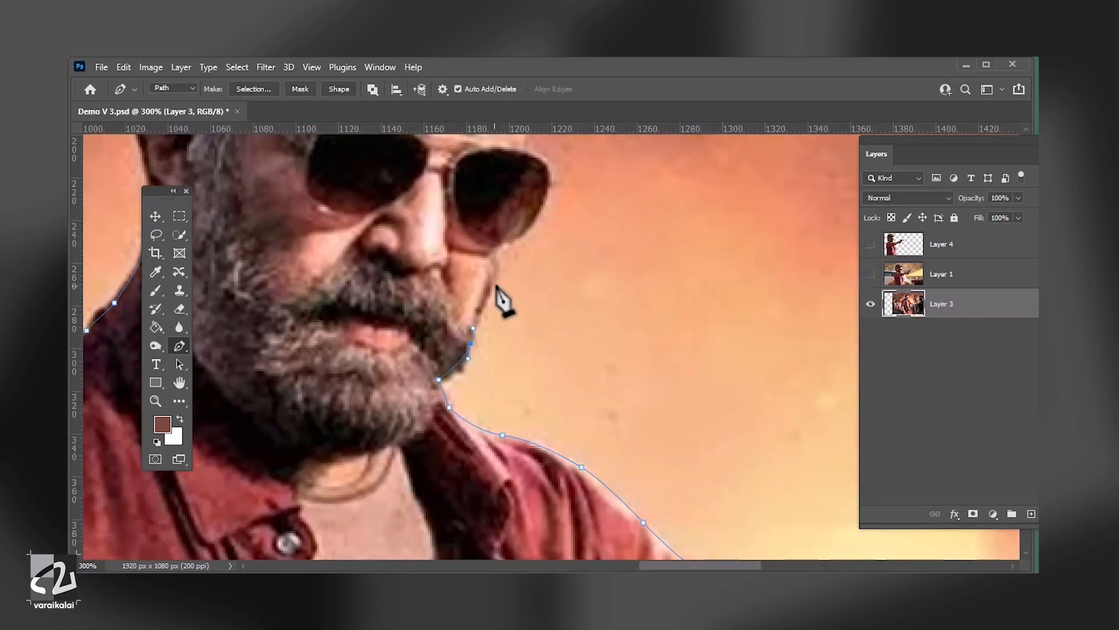
Trace the path up the side of the man's face and over the top of his hair.
{"action": "key", "text": "ctrl+plus"}
{"action": "left_click_drag", "start_coordinate": [408, 233], "coordinate": [454, 402]}
{"action": "left_click_drag", "start_coordinate": [507, 288], "coordinate": [497, 267]}
{"action": "left_click_drag", "start_coordinate": [492, 175], "coordinate": [537, 360]}
{"action": "left_click_drag", "start_coordinate": [549, 276], "coordinate": [555, 263]}
{"action": "left_click_drag", "start_coordinate": [529, 197], "coordinate": [562, 350]}
{"action": "left_click_drag", "start_coordinate": [414, 260], "coordinate": [373, 253]}
{"action": "left_click_drag", "start_coordinate": [373, 257], "coordinate": [605, 263]}
{"action": "left_click_drag", "start_coordinate": [479, 263], "coordinate": [453, 270]}
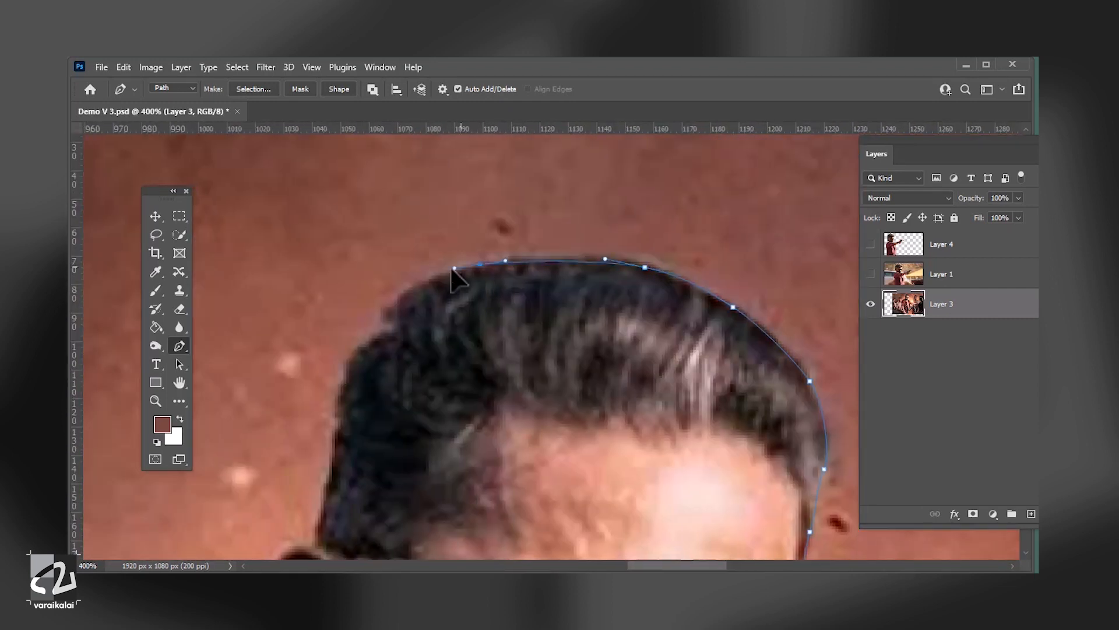
Bring the path down the back of the hair and past the ear to close the man's outline.
{"action": "left_click_drag", "start_coordinate": [361, 362], "coordinate": [467, 253]}
{"action": "left_click_drag", "start_coordinate": [427, 419], "coordinate": [516, 292]}
{"action": "left_click", "coordinate": [470, 417]}
{"action": "left_click", "coordinate": [495, 517]}
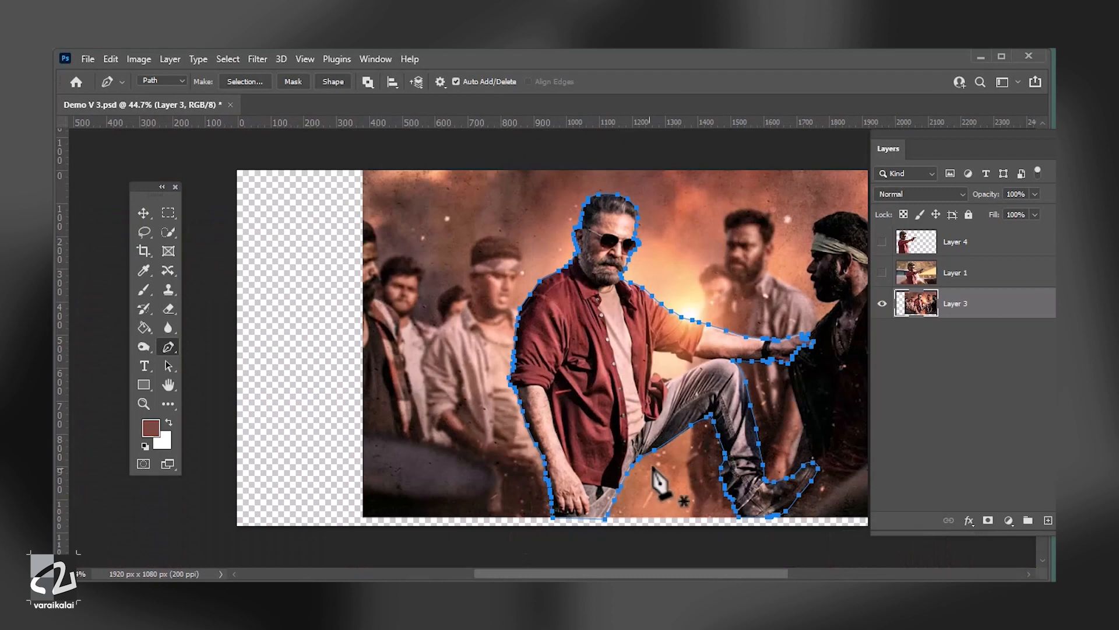
Convert the closed path into a new selection with a 1-pixel feather and copy the man to a new layer.
{"action": "right_click", "coordinate": [620, 257]}
{"action": "left_click", "coordinate": [660, 315]}
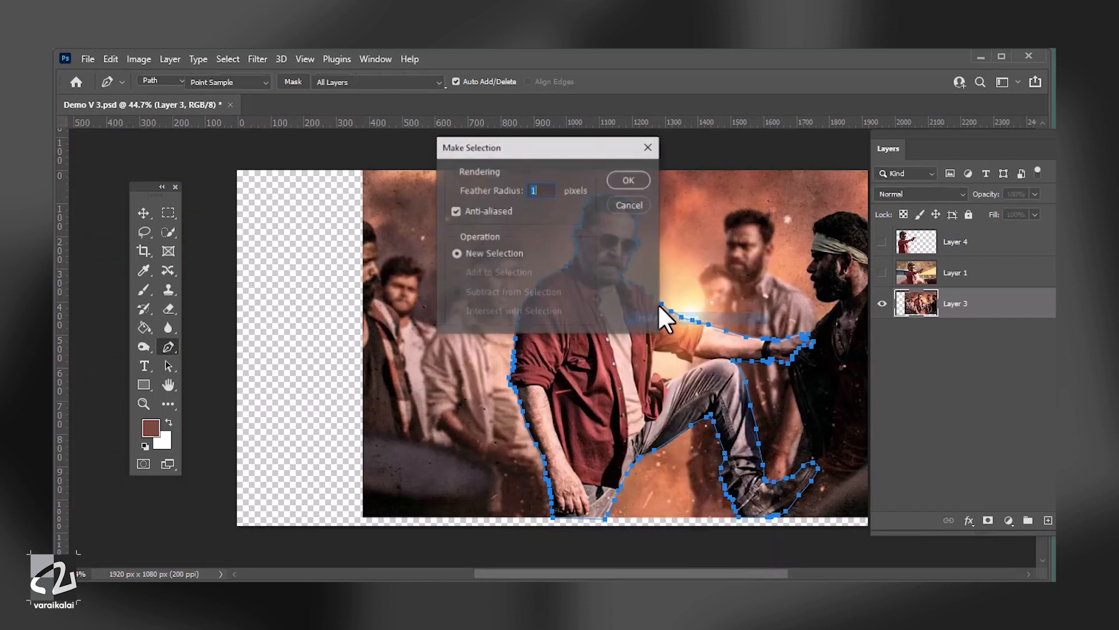
{"action": "left_click", "coordinate": [615, 182]}
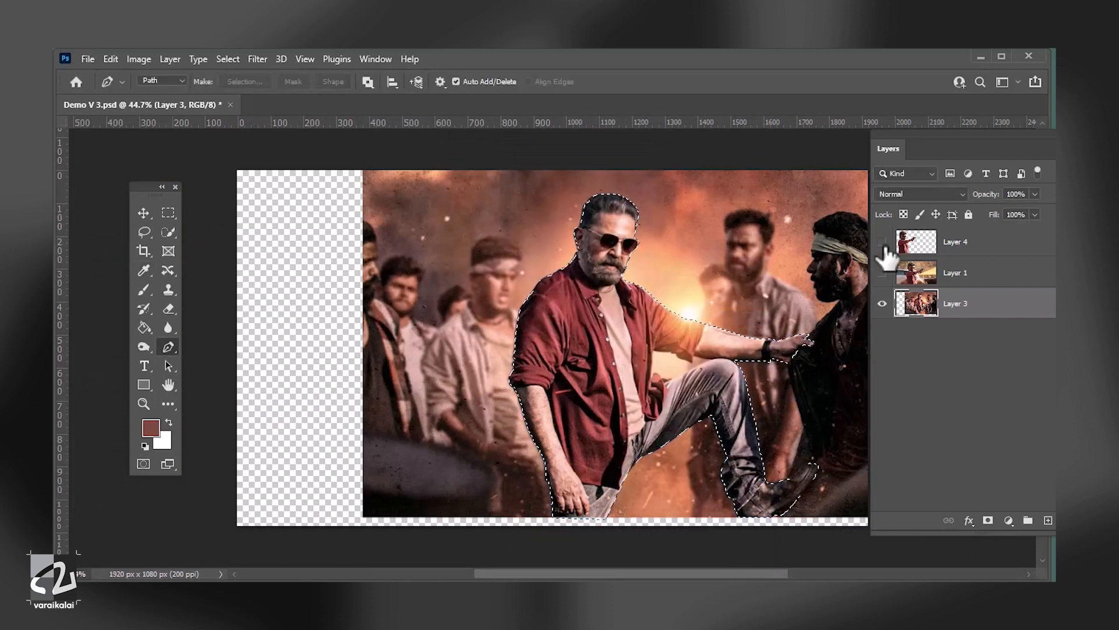
{"action": "key", "text": "ctrl+j"}
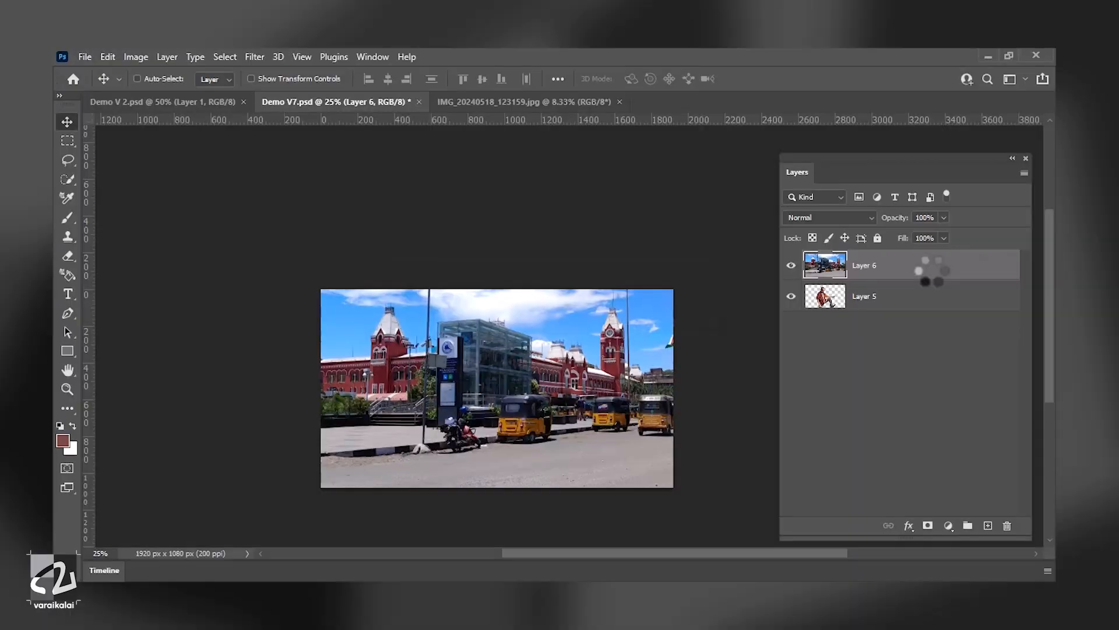
Move the station photo, Layer 6, below the man's cut-out and select Layer 5.
{"action": "left_click_drag", "start_coordinate": [930, 260], "coordinate": [928, 302]}
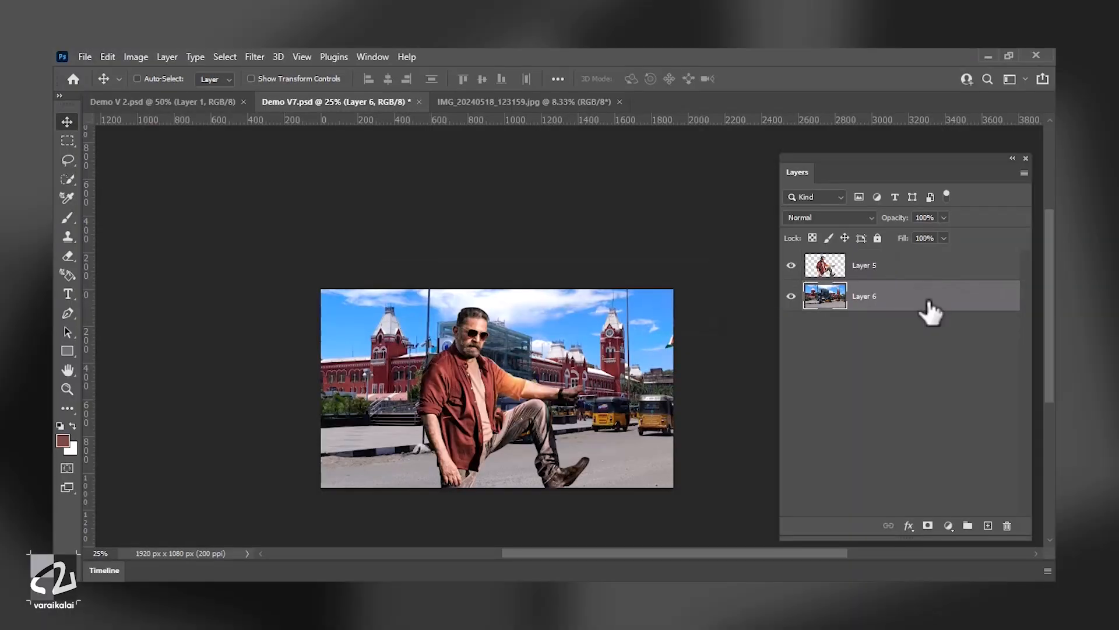
{"action": "key", "text": "ctrl+plus"}
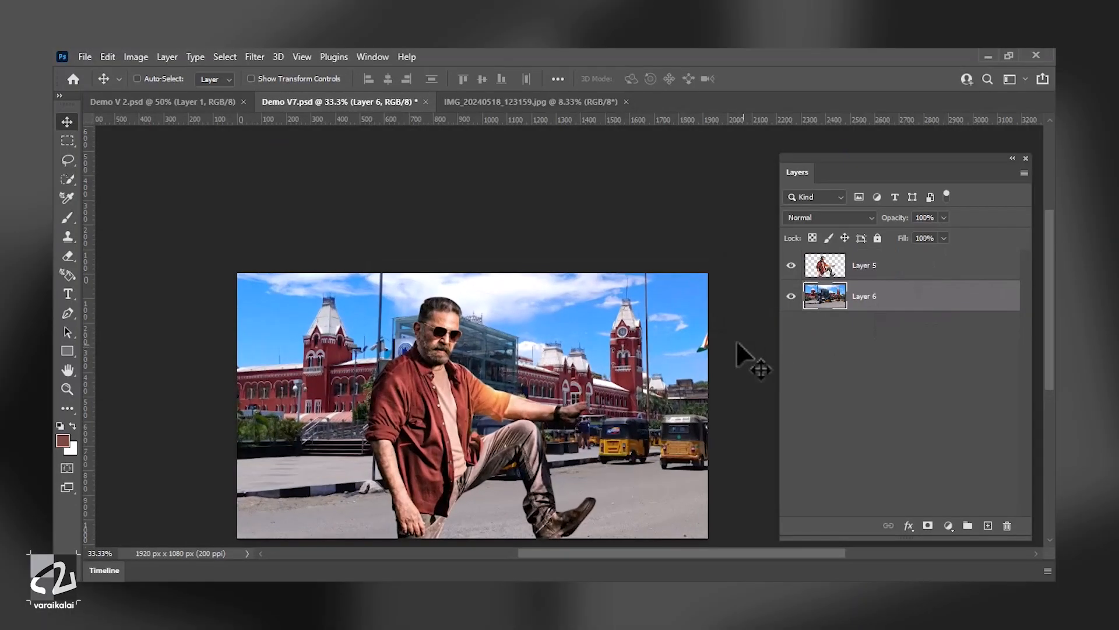
{"action": "right_click", "coordinate": [445, 348]}
{"action": "left_click", "coordinate": [454, 358]}
{"action": "key", "text": "ctrl+minus"}
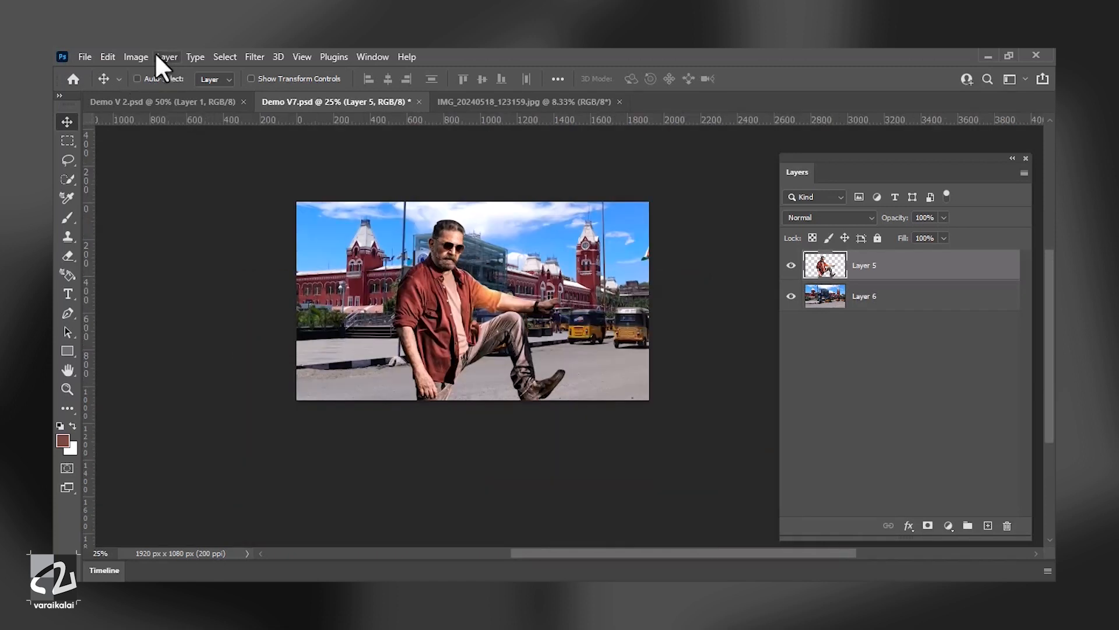
Set the canvas height to 1500 pixels, keeping the anchor centred.
{"action": "left_click", "coordinate": [143, 57]}
{"action": "left_click", "coordinate": [167, 181]}
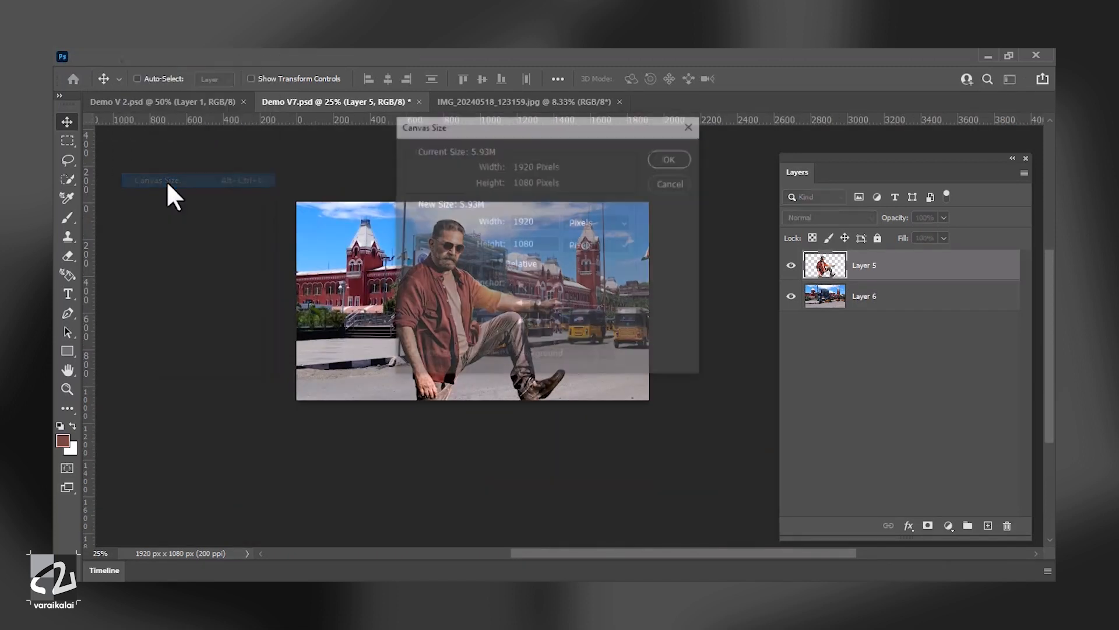
{"action": "left_click_drag", "start_coordinate": [542, 245], "coordinate": [508, 245]}
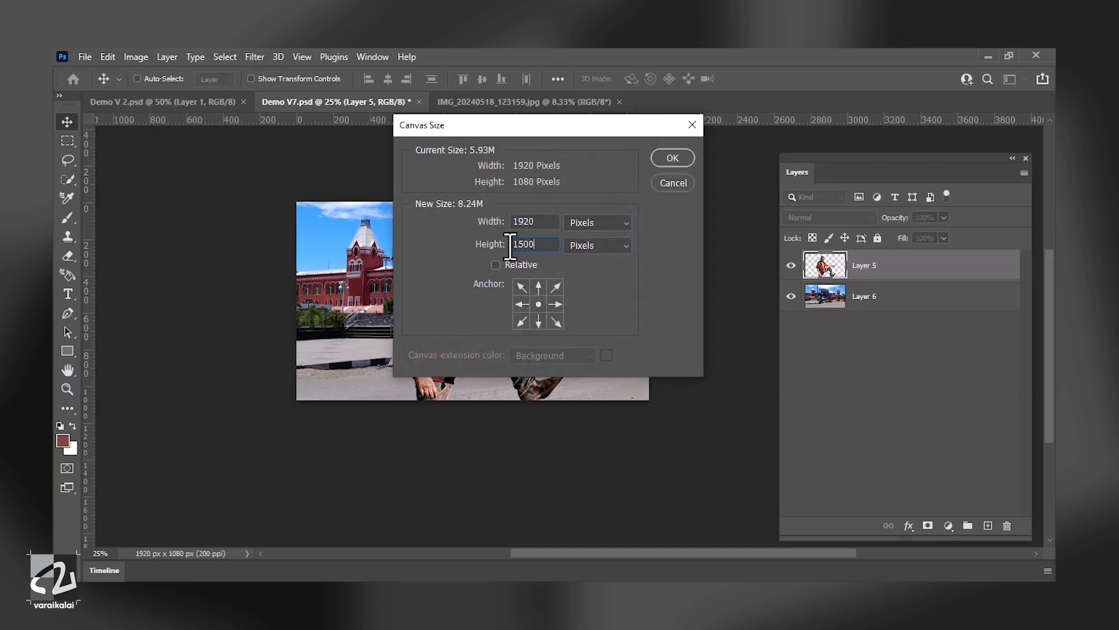
{"action": "type", "text": "1500"}
{"action": "key", "text": "Return"}
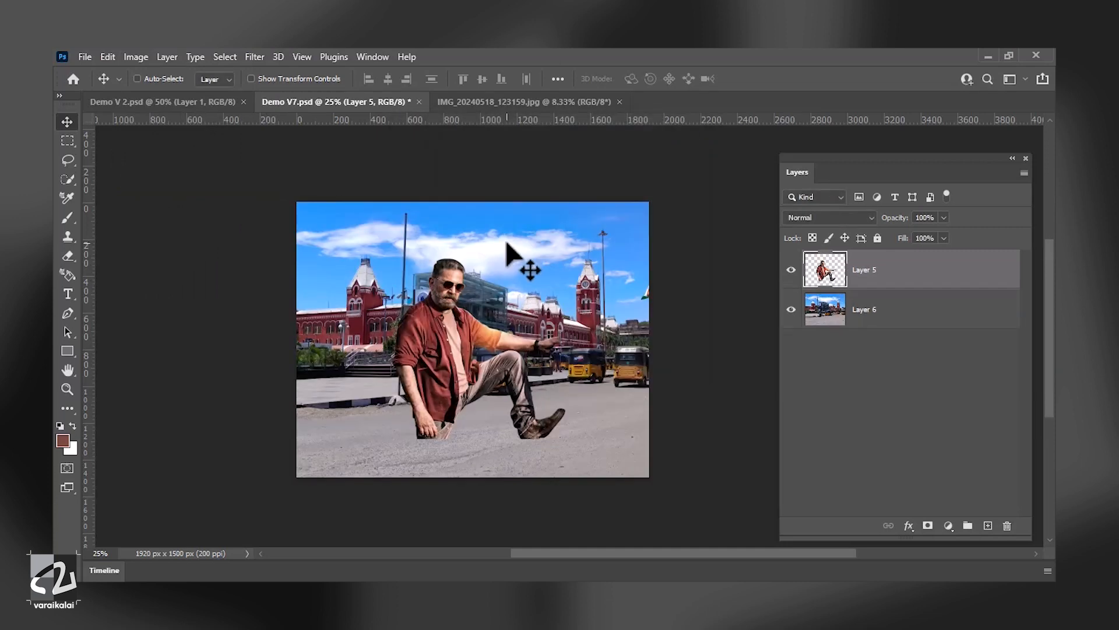
Move the man's cut-out down to the canvas's lower edge and enlarge it proportionally.
{"action": "left_click_drag", "start_coordinate": [470, 326], "coordinate": [490, 364]}
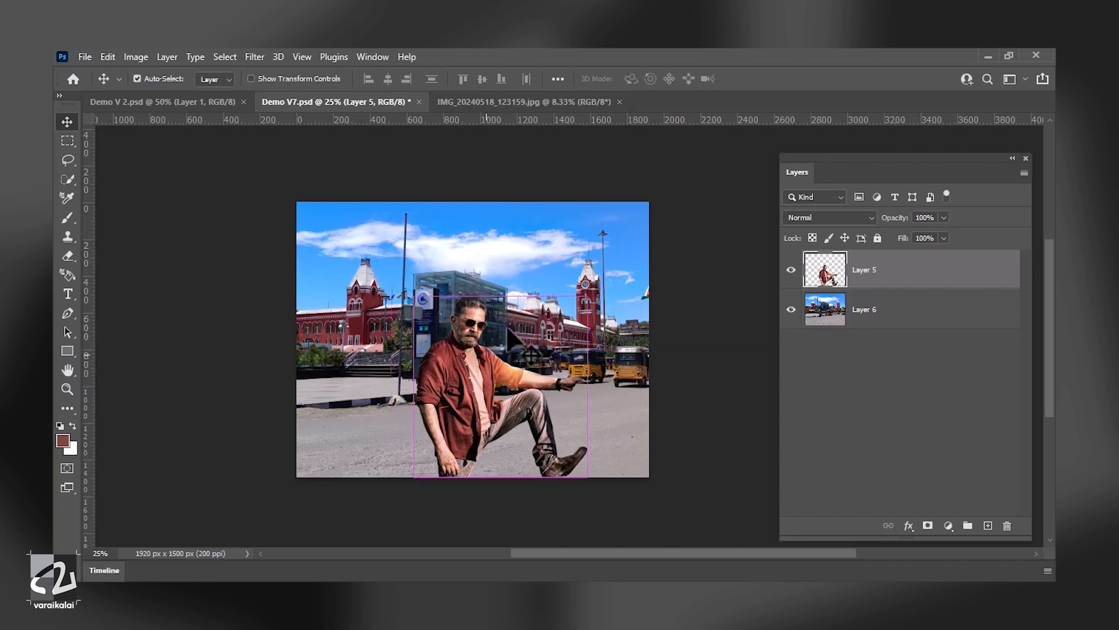
{"action": "key", "text": "ctrl+t"}
{"action": "key", "text": "ctrl+plus"}
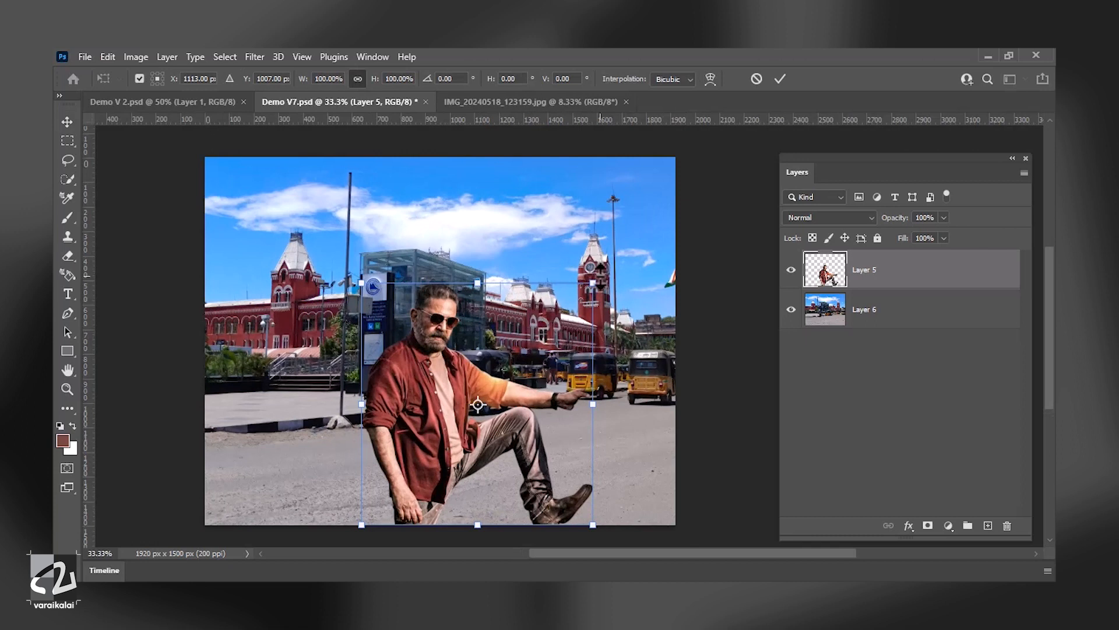
{"action": "left_click_drag", "start_coordinate": [593, 286], "coordinate": [624, 261]}
{"action": "key", "text": "Return"}
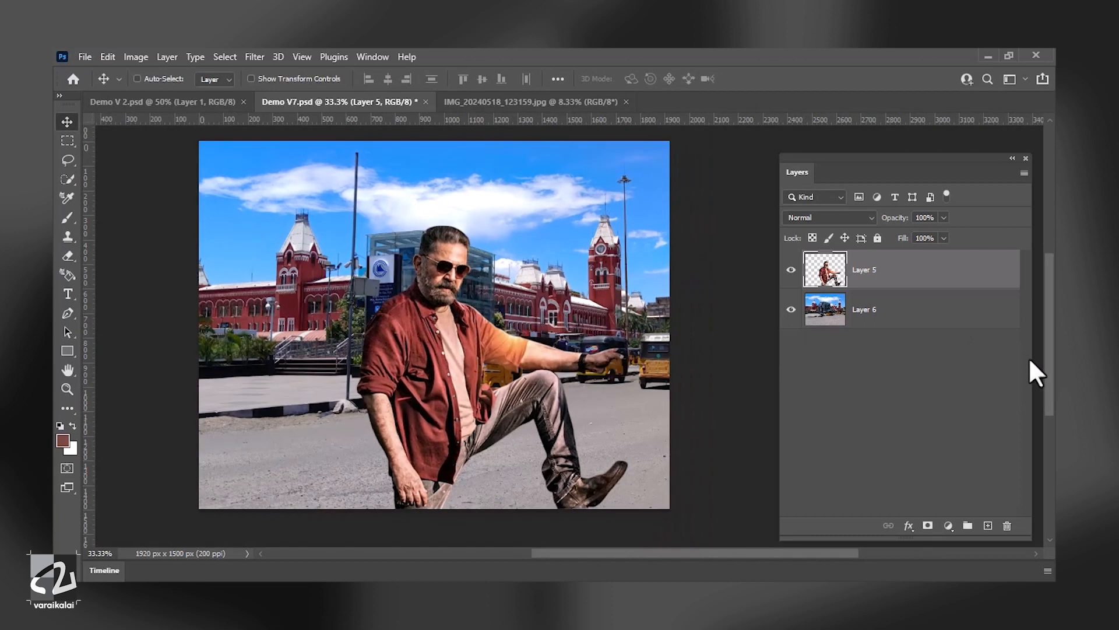
Add a Photo Filter adjustment above Layer 6 using Warming Filter (85) at 70% density.
{"action": "left_click", "coordinate": [963, 323]}
{"action": "left_click", "coordinate": [949, 525]}
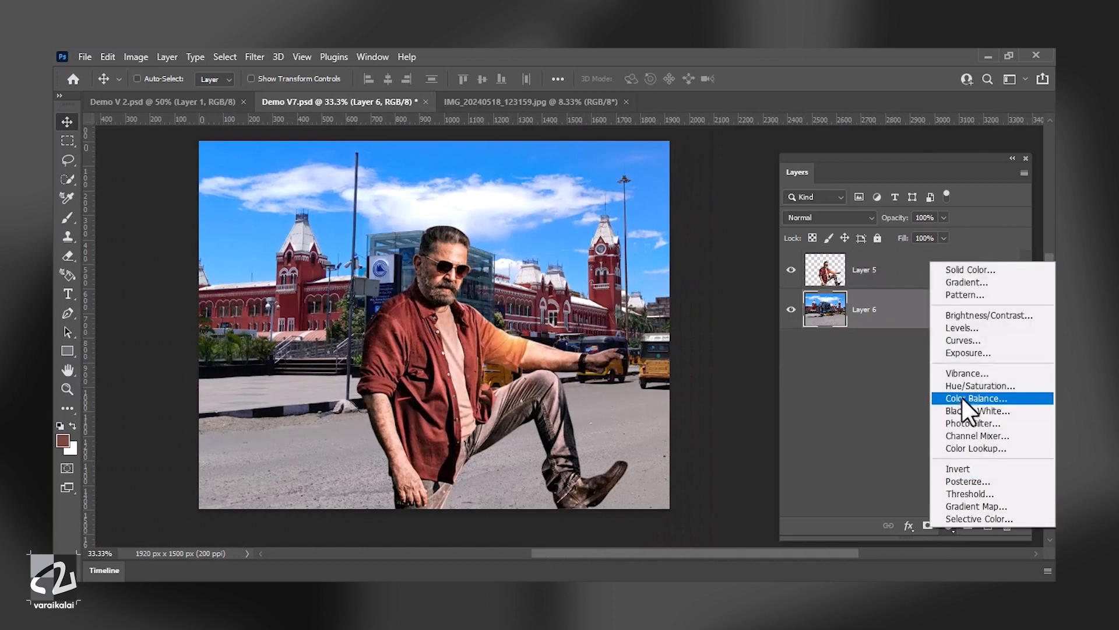
{"action": "left_click", "coordinate": [987, 422]}
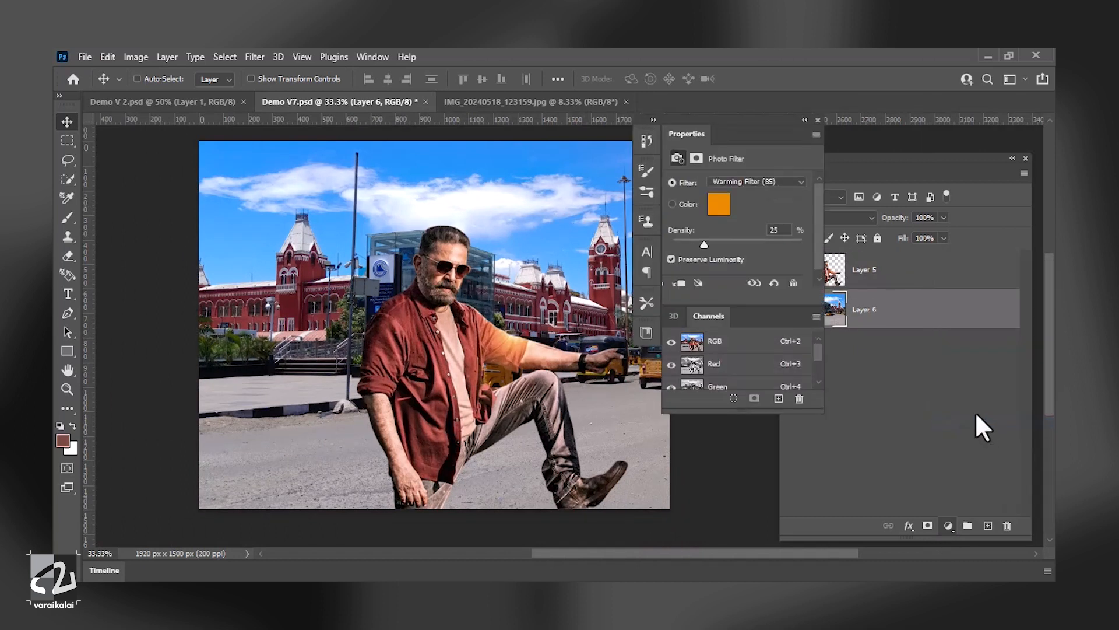
{"action": "left_click_drag", "start_coordinate": [711, 243], "coordinate": [724, 243]}
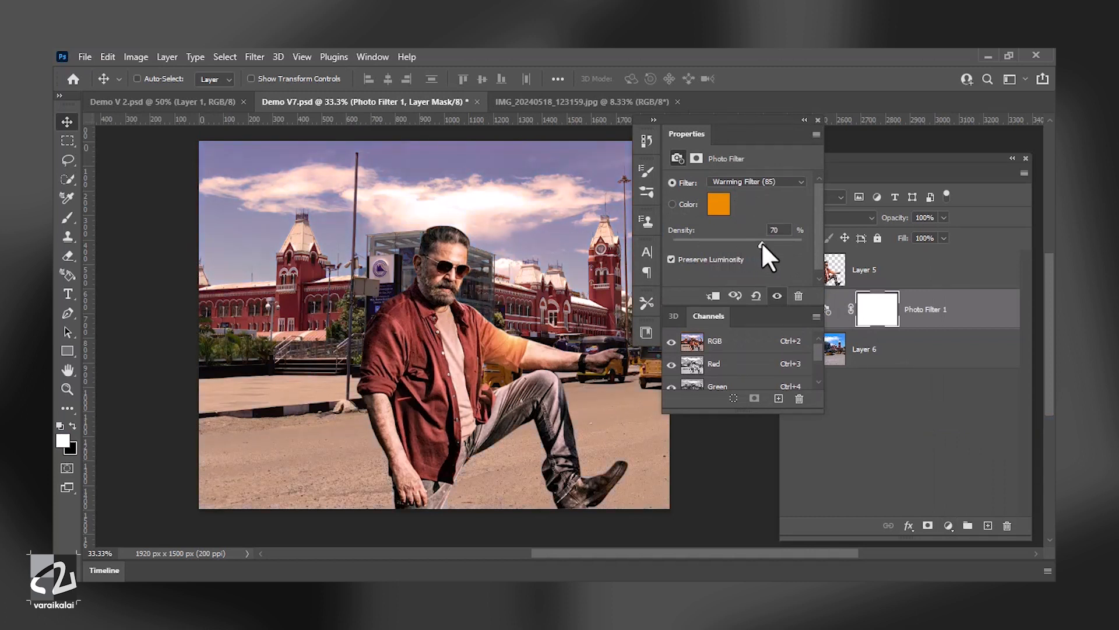
{"action": "left_click", "coordinate": [806, 120]}
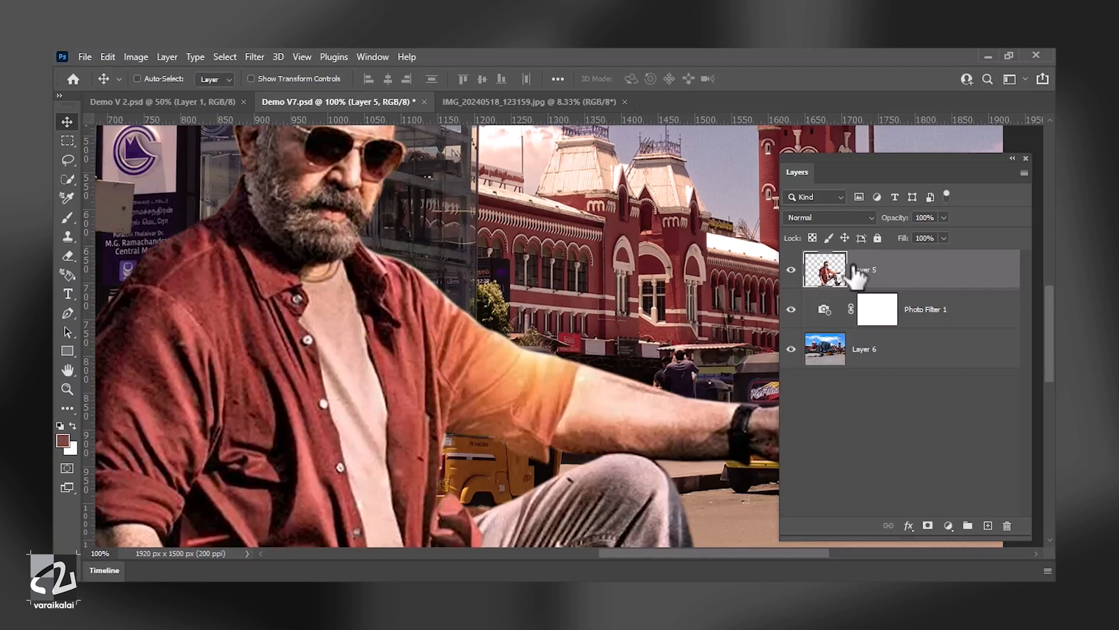
Select the orange-lit sleeve of the outstretched arm on Layer 5 with the Lasso and feather the selection by 25 pixels.
{"action": "key", "text": "l"}
{"action": "left_click_drag", "start_coordinate": [460, 273], "coordinate": [450, 306]}
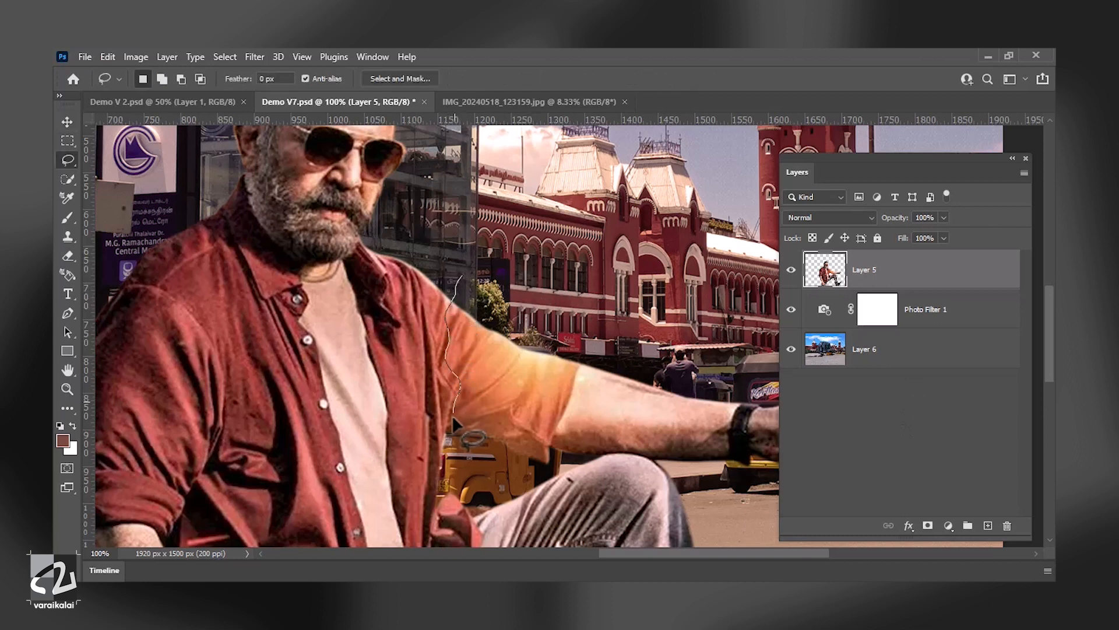
{"action": "mouse_move", "coordinate": [552, 464]}
{"action": "left_mouse_down"}
{"action": "mouse_move", "coordinate": [574, 446]}
{"action": "mouse_move", "coordinate": [581, 353]}
{"action": "mouse_move", "coordinate": [461, 274]}
{"action": "left_mouse_up"}
{"action": "right_click", "coordinate": [531, 349]}
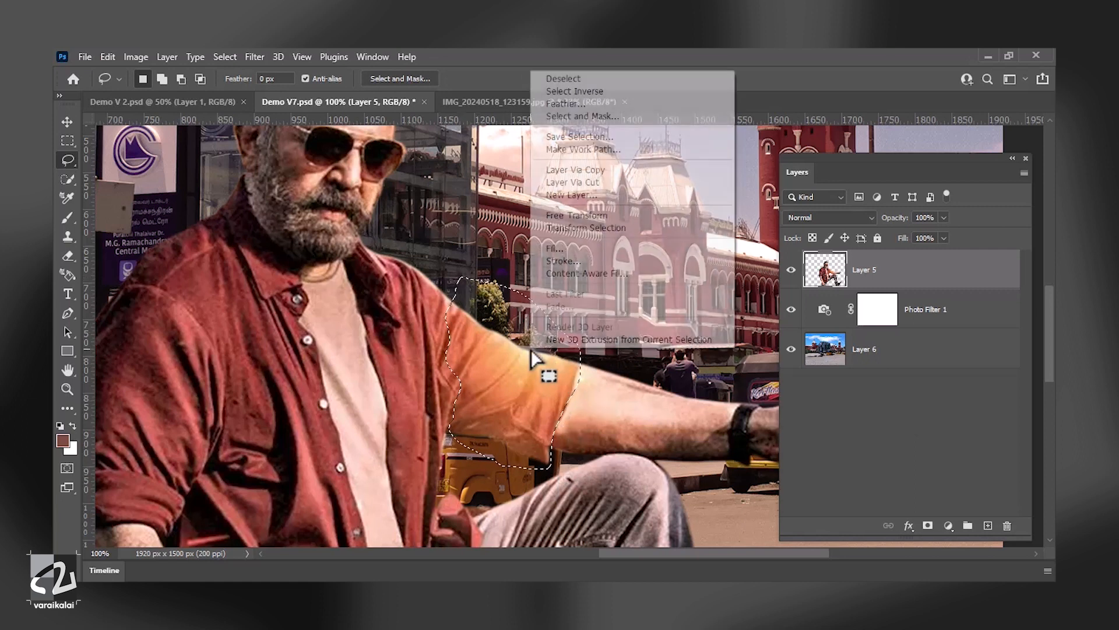
{"action": "left_click", "coordinate": [564, 105]}
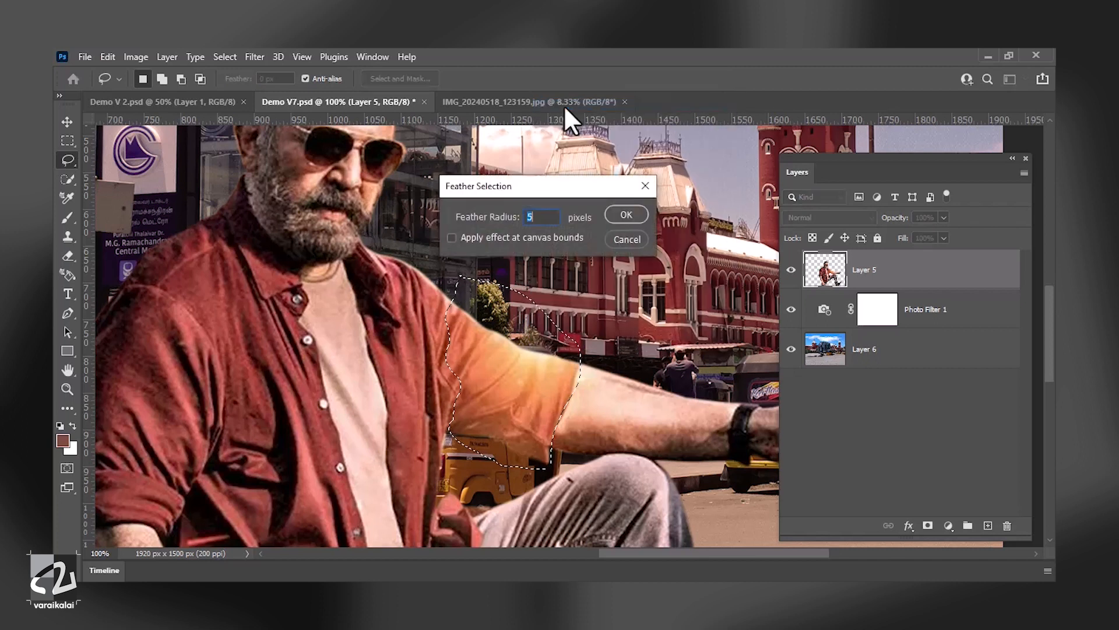
{"action": "type", "text": "25"}
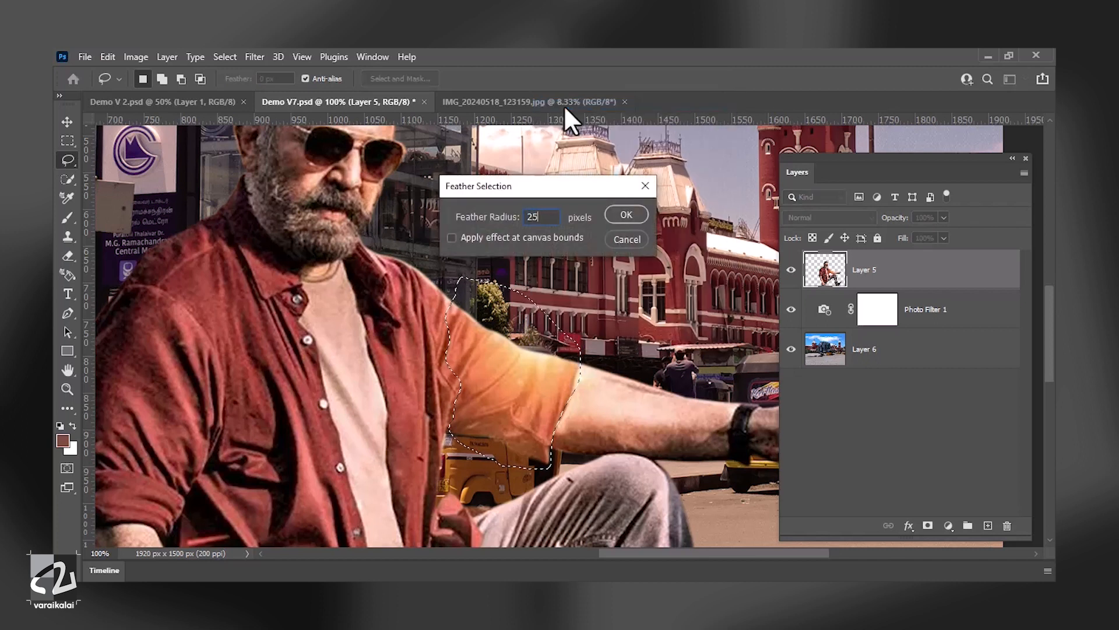
{"action": "key", "text": "Return"}
Shift the selected sleeve's midtones towards red and magenta on Layer 5 using Color Balance.
{"action": "left_click", "coordinate": [145, 56]}
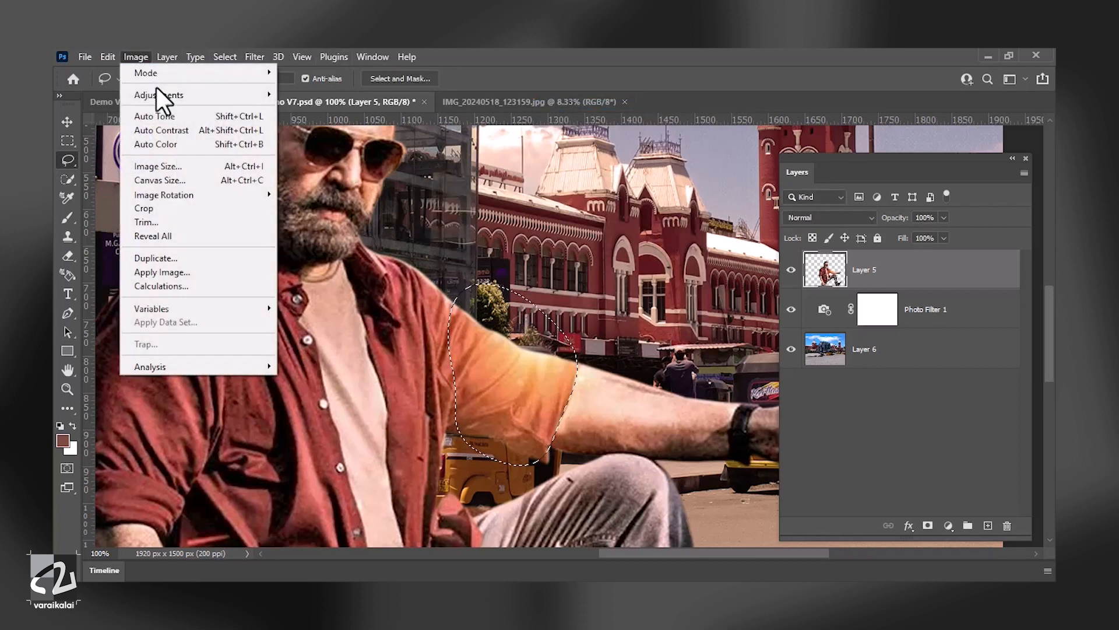
{"action": "mouse_move", "coordinate": [157, 94]}
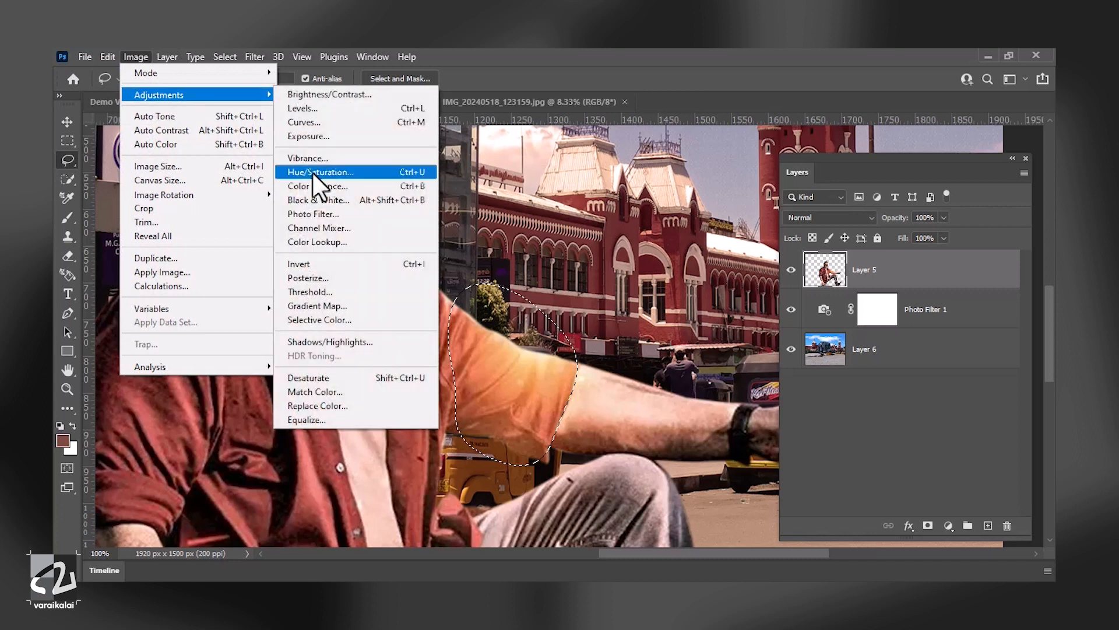
{"action": "left_click", "coordinate": [348, 184]}
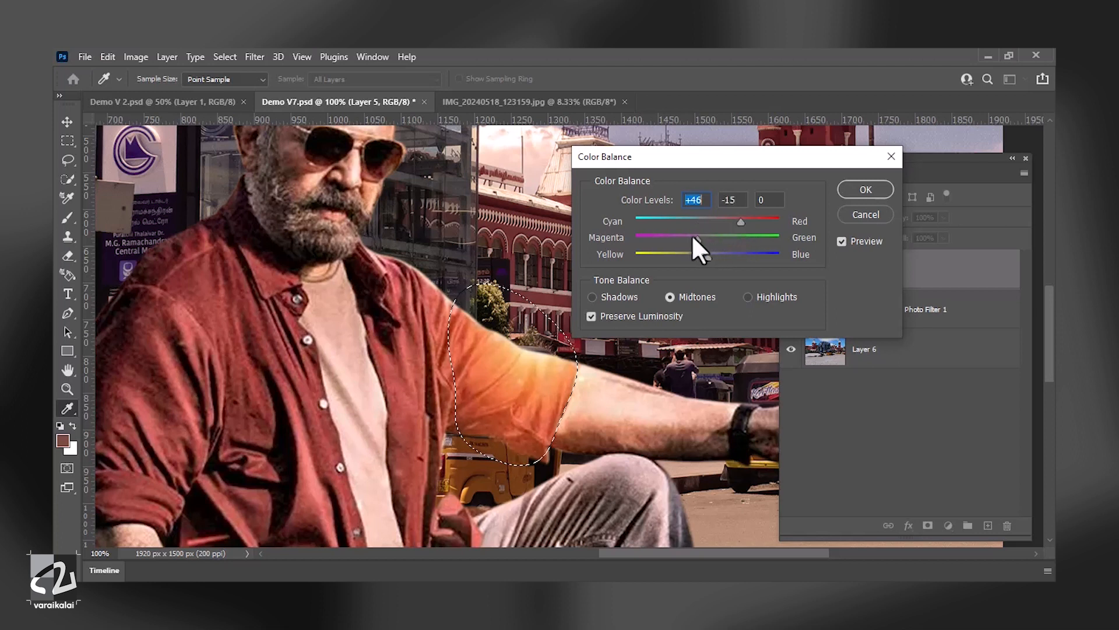
{"action": "left_click_drag", "start_coordinate": [713, 238], "coordinate": [672, 239]}
{"action": "left_click", "coordinate": [682, 255]}
{"action": "left_click", "coordinate": [768, 218]}
{"action": "left_click", "coordinate": [866, 189]}
Reduce the selected sleeve's saturation to -33 and slightly lower its lightness using Hue/Saturation.
{"action": "left_click", "coordinate": [135, 57]}
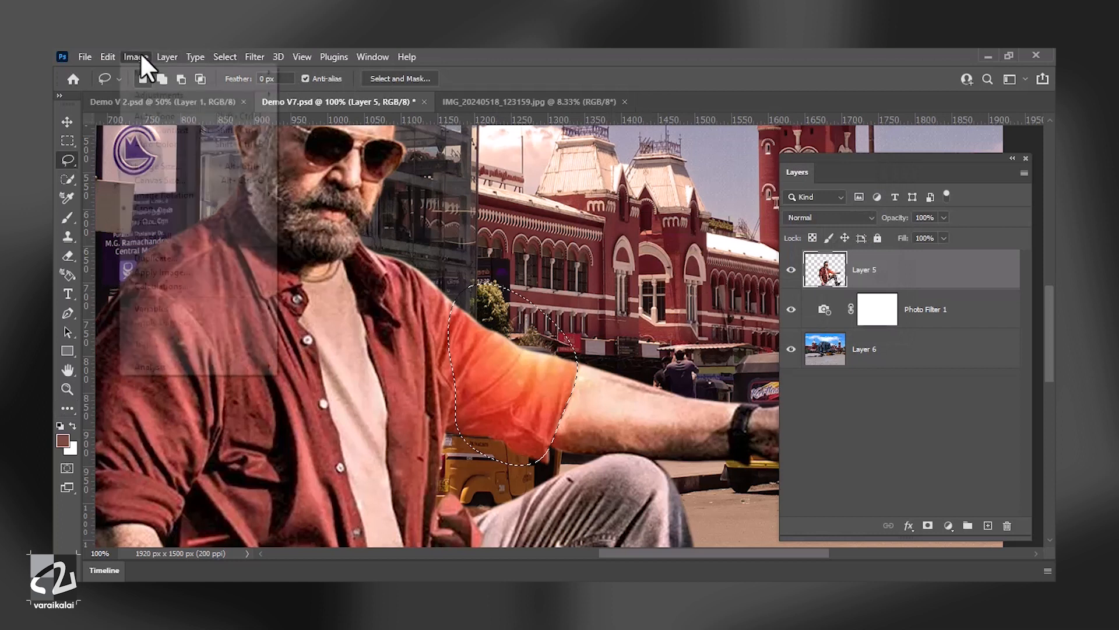
{"action": "mouse_move", "coordinate": [187, 97]}
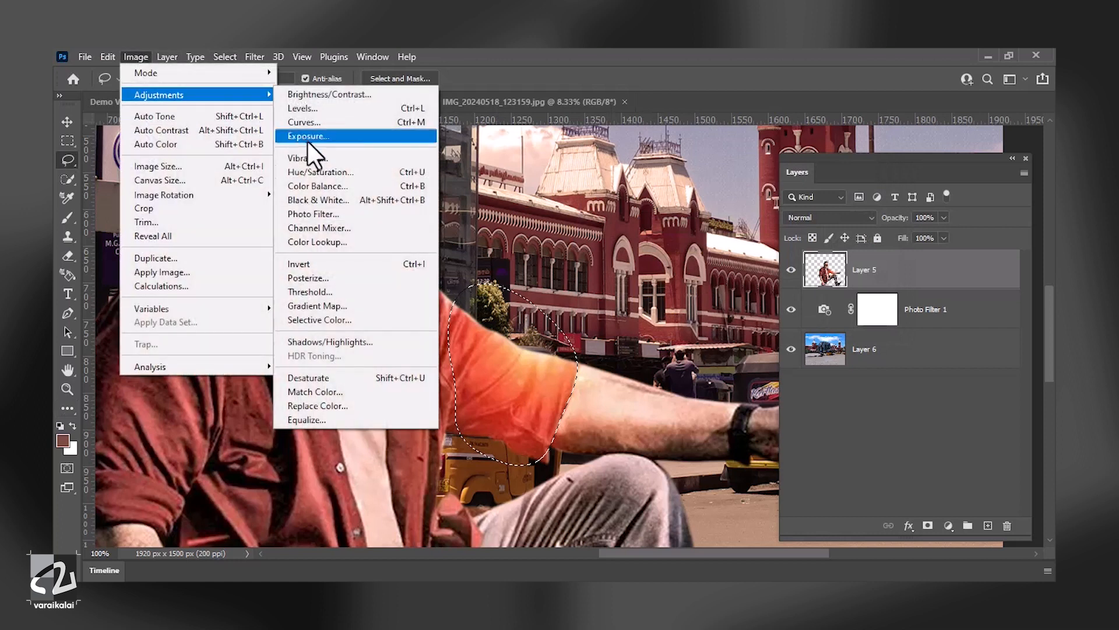
{"action": "left_click", "coordinate": [365, 171]}
{"action": "left_click_drag", "start_coordinate": [837, 398], "coordinate": [814, 400]}
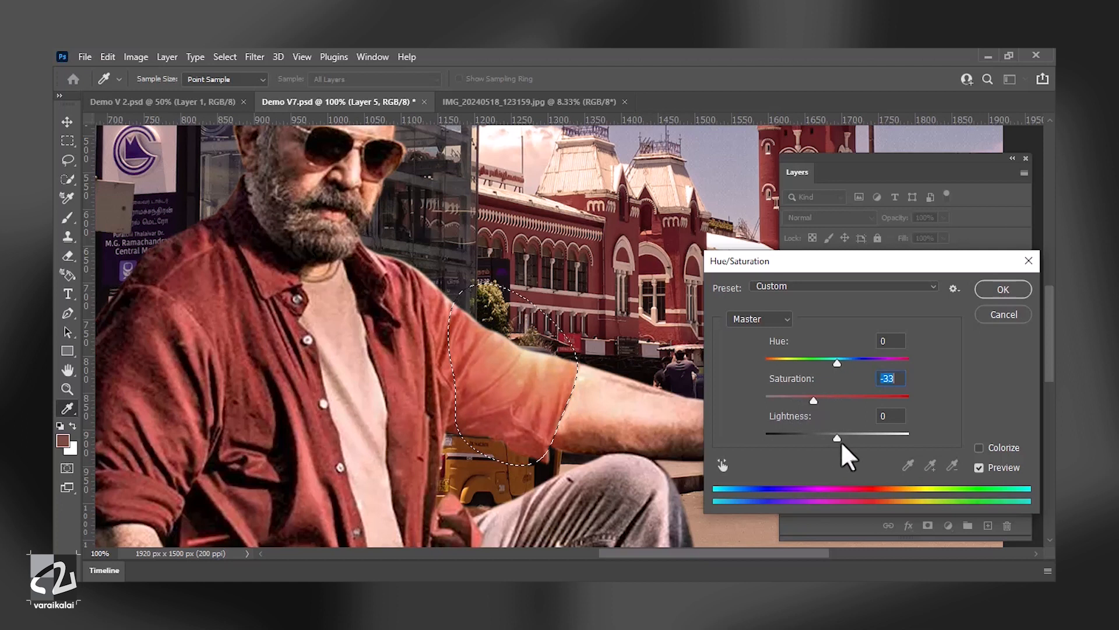
{"action": "left_click_drag", "start_coordinate": [840, 438], "coordinate": [834, 435]}
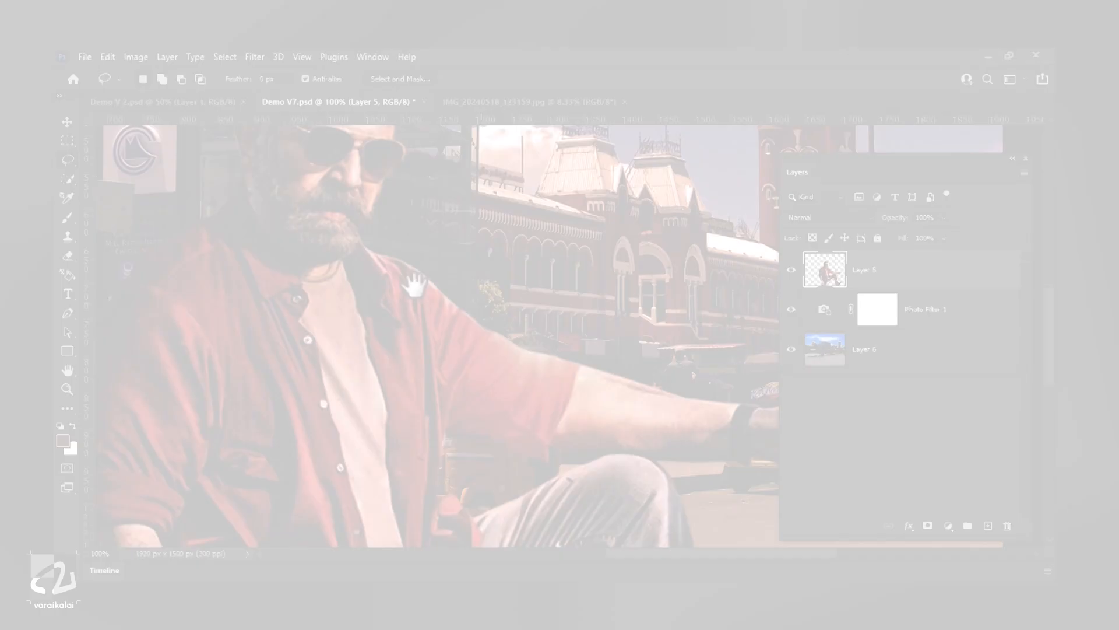
Select the outstretched hand and wristwatch on Layer 5 with the Lasso and feather the selection.
{"action": "left_click_drag", "start_coordinate": [492, 282], "coordinate": [454, 278]}
{"action": "mouse_move", "coordinate": [670, 306]}
{"action": "left_mouse_down"}
{"action": "mouse_move", "coordinate": [621, 316]}
{"action": "mouse_move", "coordinate": [548, 382]}
{"action": "mouse_move", "coordinate": [670, 456]}
{"action": "mouse_move", "coordinate": [703, 317]}
{"action": "mouse_move", "coordinate": [621, 315]}
{"action": "left_mouse_up"}
{"action": "right_click", "coordinate": [621, 339]}
{"action": "left_click", "coordinate": [665, 95]}
{"action": "left_click", "coordinate": [613, 214]}
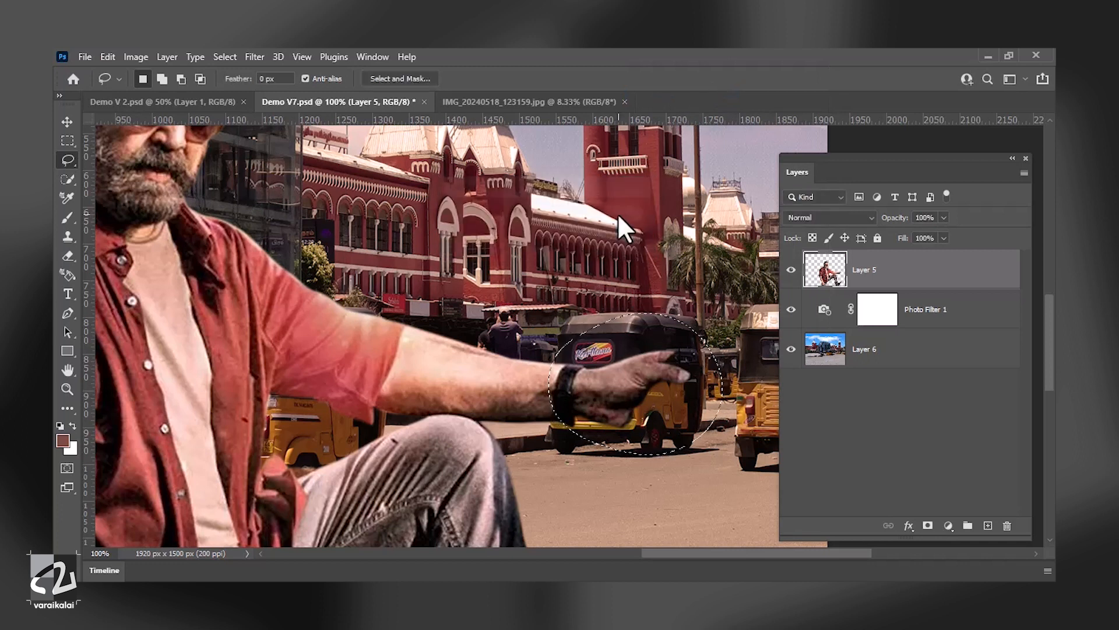
Brighten the selected hand's midtones and highlights with Levels, and clear the selection.
{"action": "left_click", "coordinate": [138, 57]}
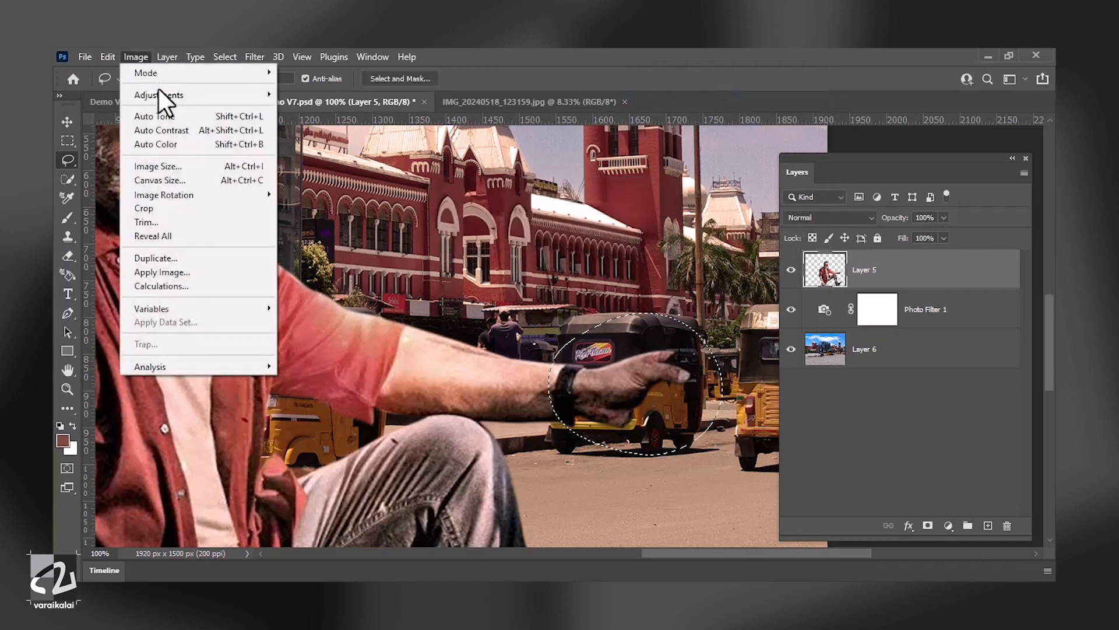
{"action": "mouse_move", "coordinate": [175, 95]}
{"action": "left_click", "coordinate": [362, 112]}
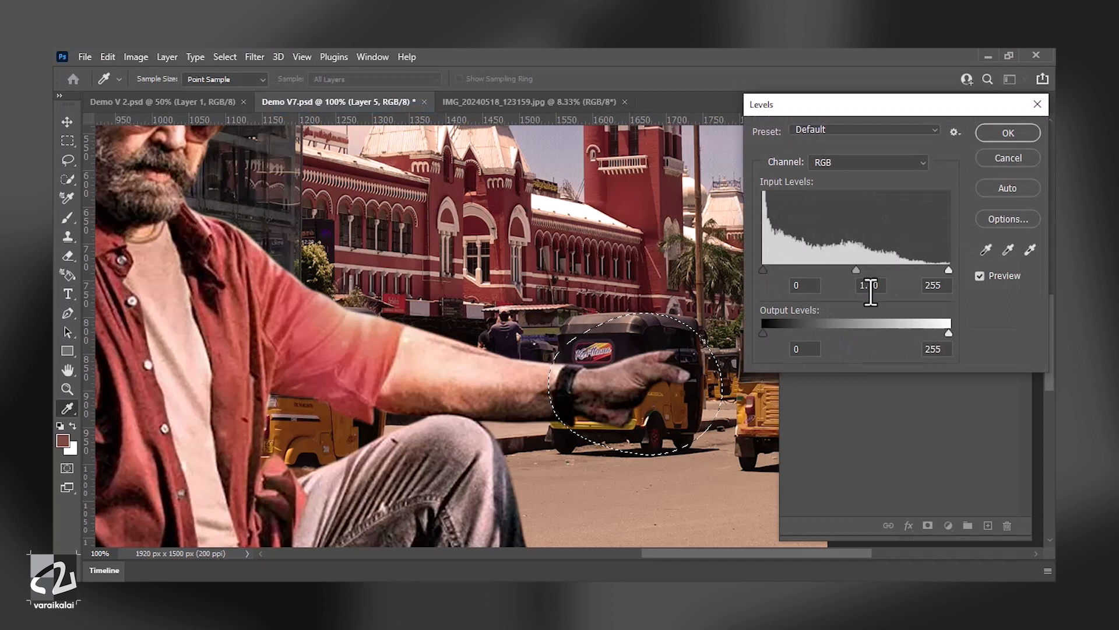
{"action": "left_click_drag", "start_coordinate": [856, 270], "coordinate": [834, 271]}
{"action": "left_click_drag", "start_coordinate": [946, 270], "coordinate": [908, 273]}
{"action": "key", "text": "Return"}
{"action": "key", "text": "ctrl+minus"}
{"action": "key", "text": "ctrl+d"}
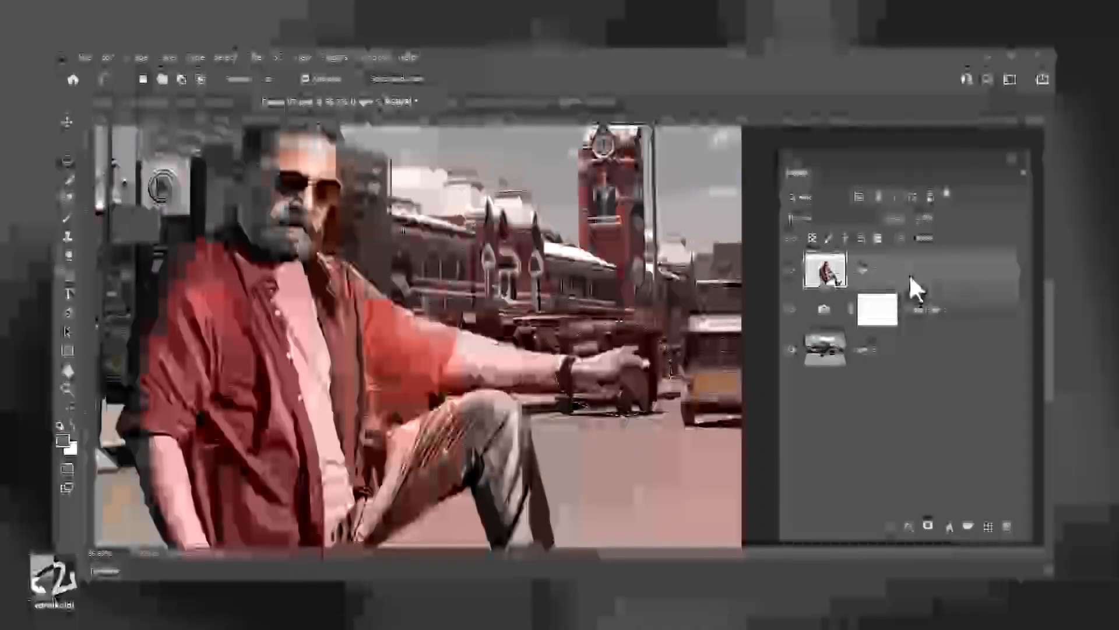
Scale the auto rickshaw on Layer 7 to about 28.36% and place it along the canvas's right edge.
{"action": "key", "text": "ctrl+minus"}
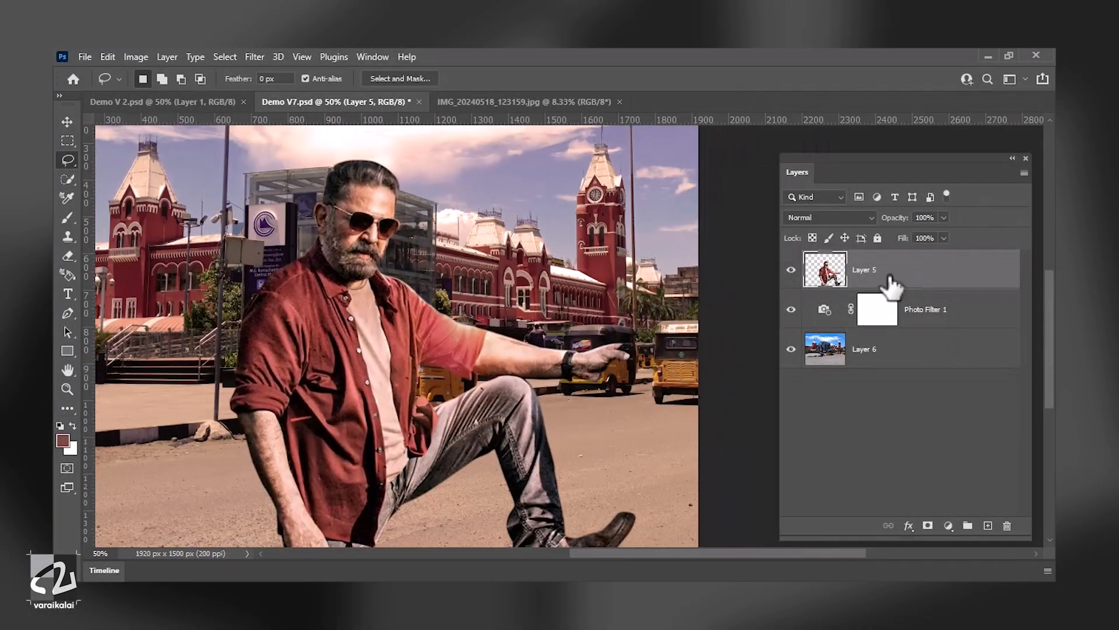
{"action": "left_click_drag", "start_coordinate": [525, 288], "coordinate": [564, 265]}
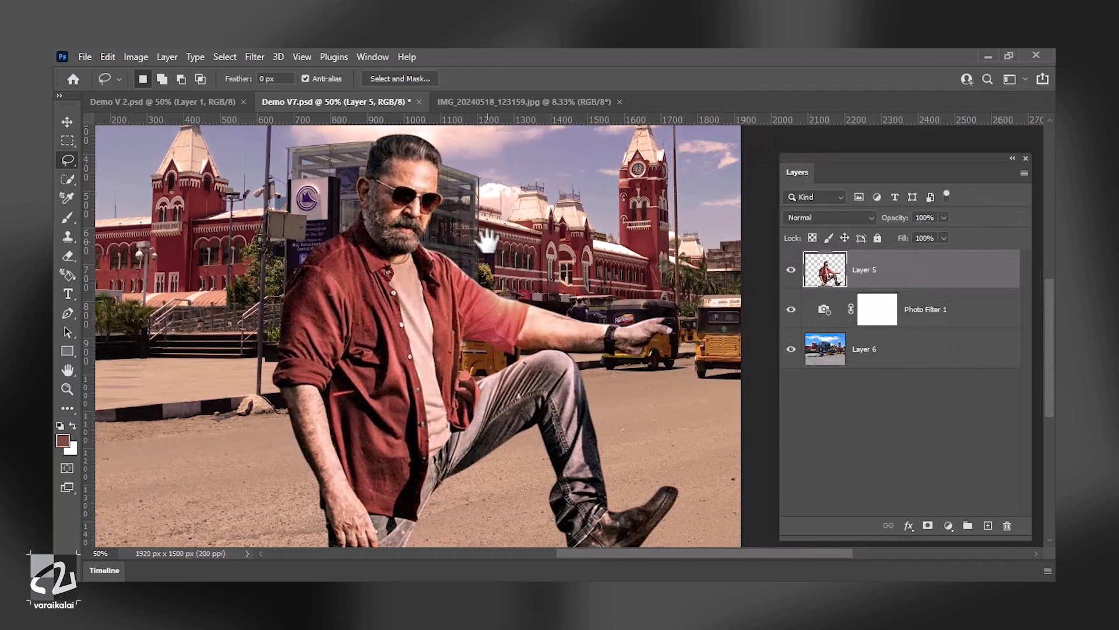
{"action": "left_click_drag", "start_coordinate": [530, 230], "coordinate": [525, 202]}
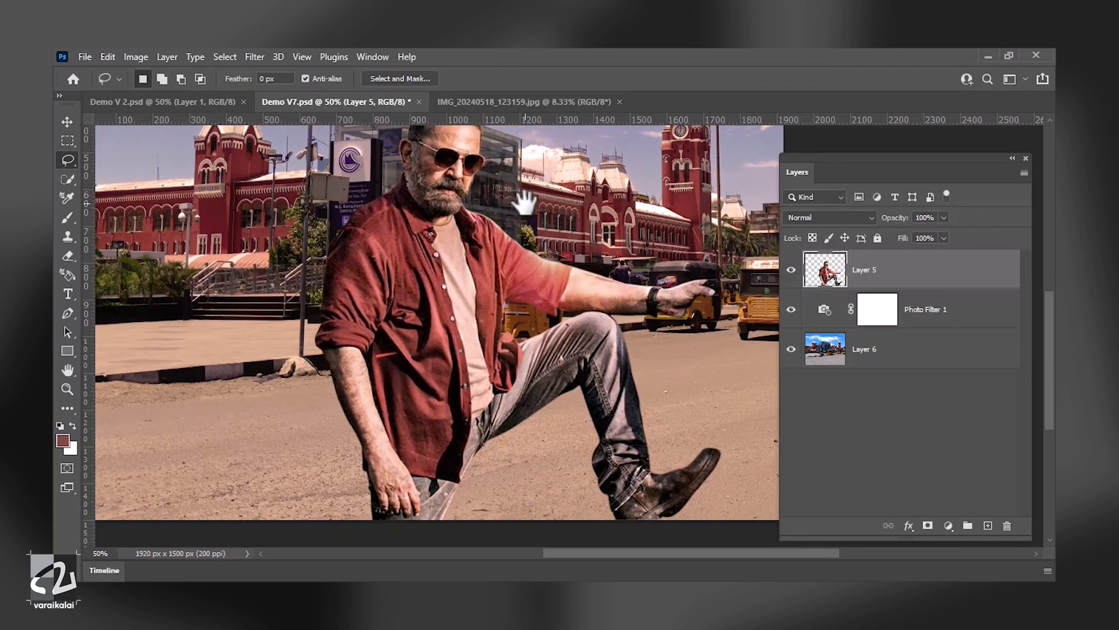
{"action": "key", "text": "ctrl+minus"}
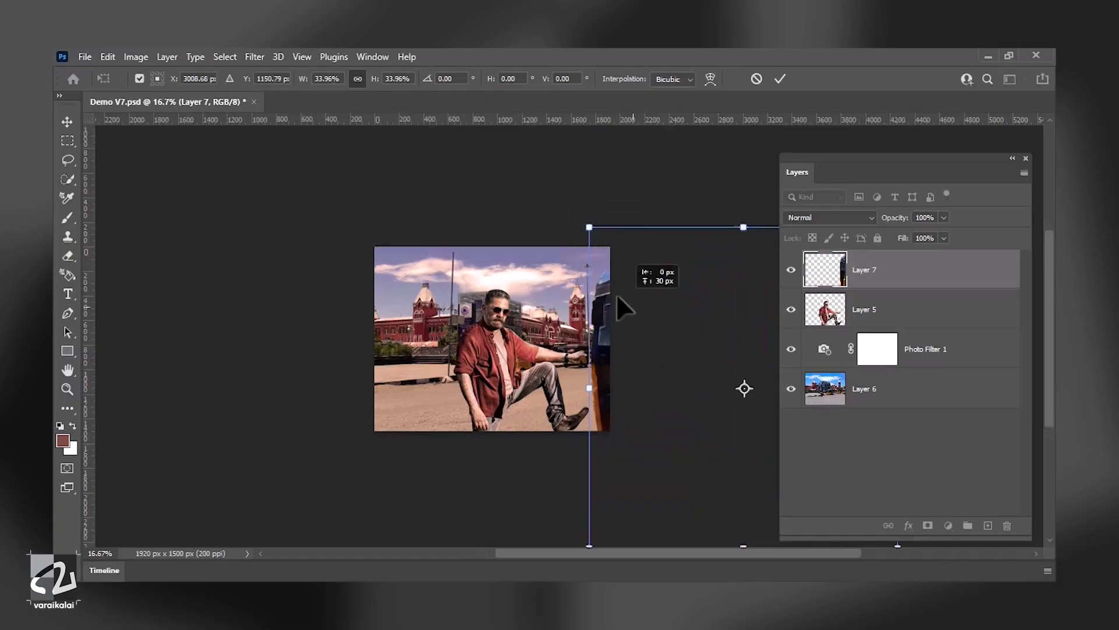
{"action": "left_click_drag", "start_coordinate": [617, 293], "coordinate": [595, 288]}
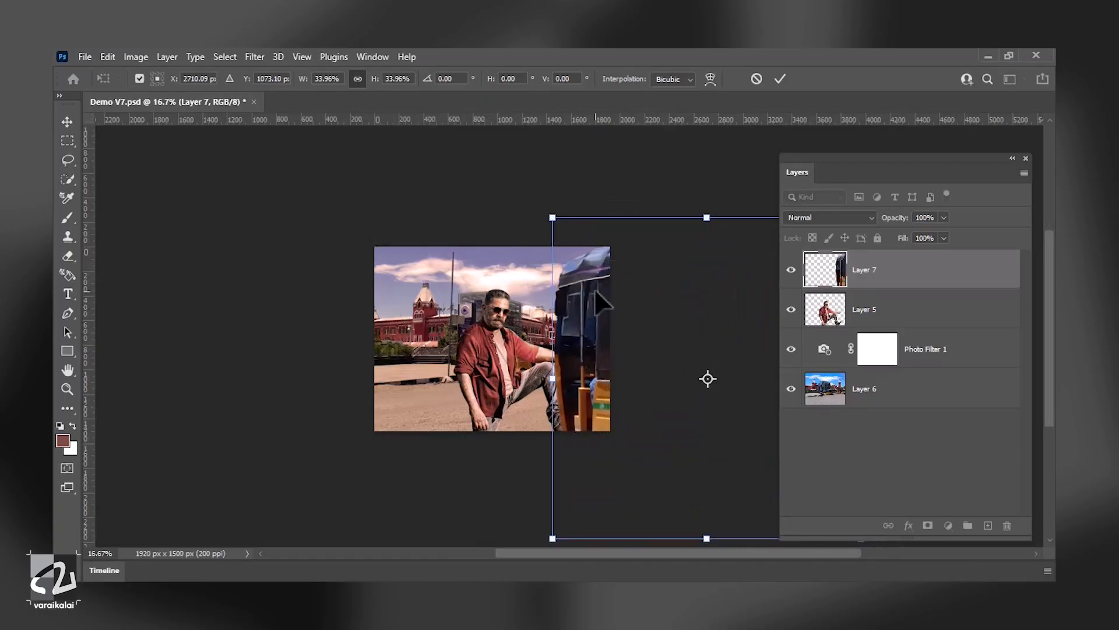
{"action": "key", "text": "ctrl+plus"}
{"action": "key", "text": "ctrl+plus"}
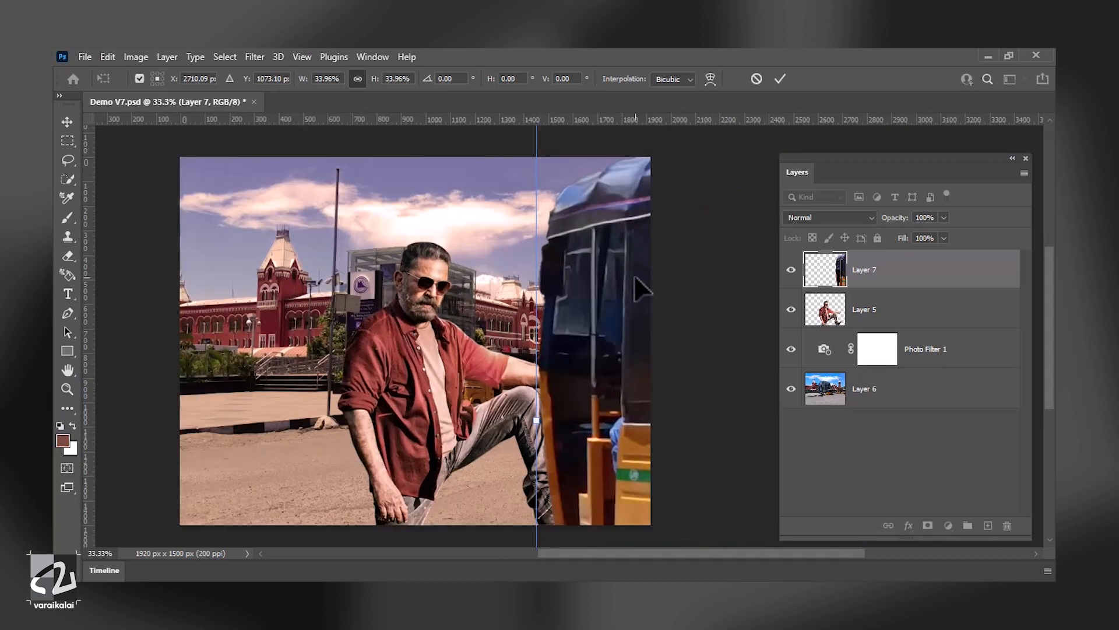
{"action": "left_click_drag", "start_coordinate": [550, 182], "coordinate": [548, 183]}
{"action": "left_click_drag", "start_coordinate": [563, 275], "coordinate": [544, 232]}
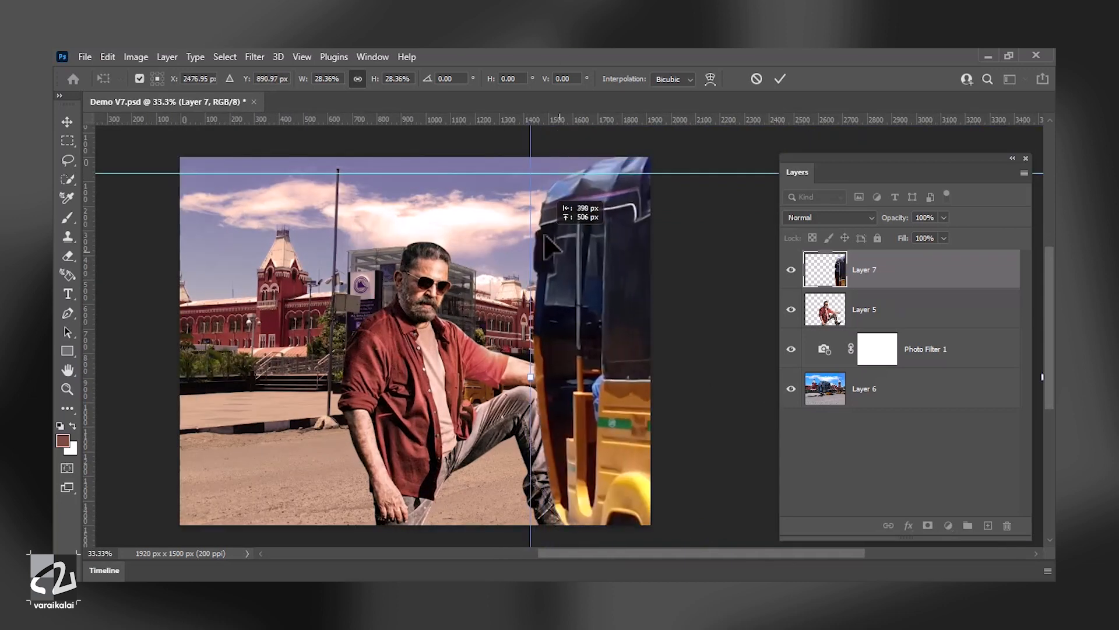
{"action": "key", "text": "Return"}
Move Layer 7 beneath Layer 5 and adjust the auto rickshaw's placement with Free Transform.
{"action": "left_click_drag", "start_coordinate": [905, 289], "coordinate": [826, 324]}
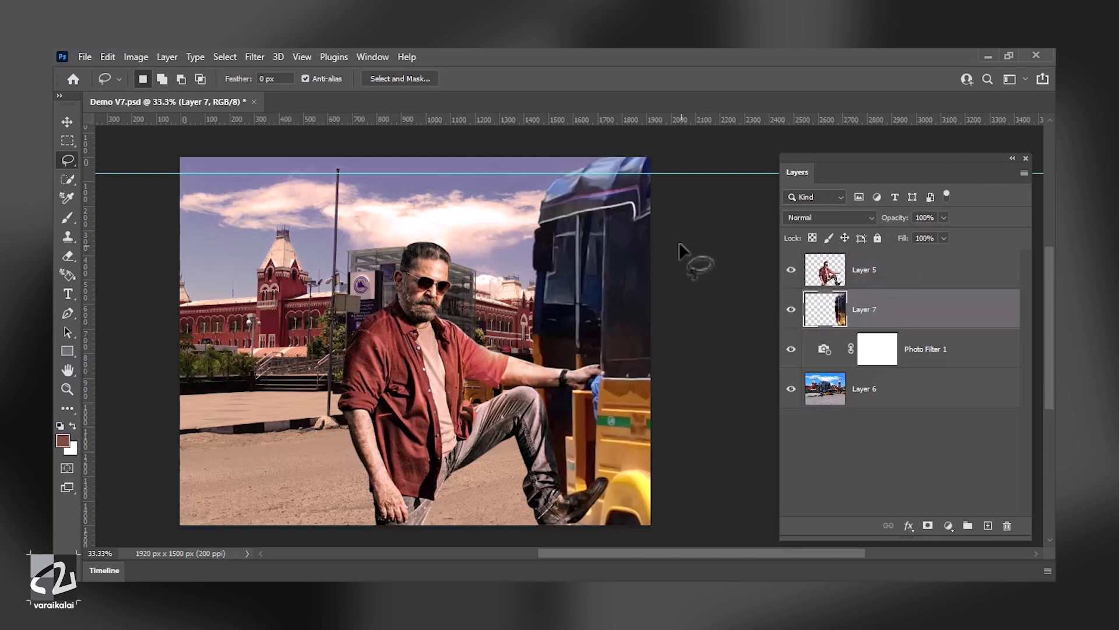
{"action": "key", "text": "ctrl+t"}
{"action": "left_click_drag", "start_coordinate": [530, 382], "coordinate": [547, 380]}
{"action": "key", "text": "Return"}
{"action": "key", "text": "v"}
{"action": "key", "text": "ctrl+minus"}
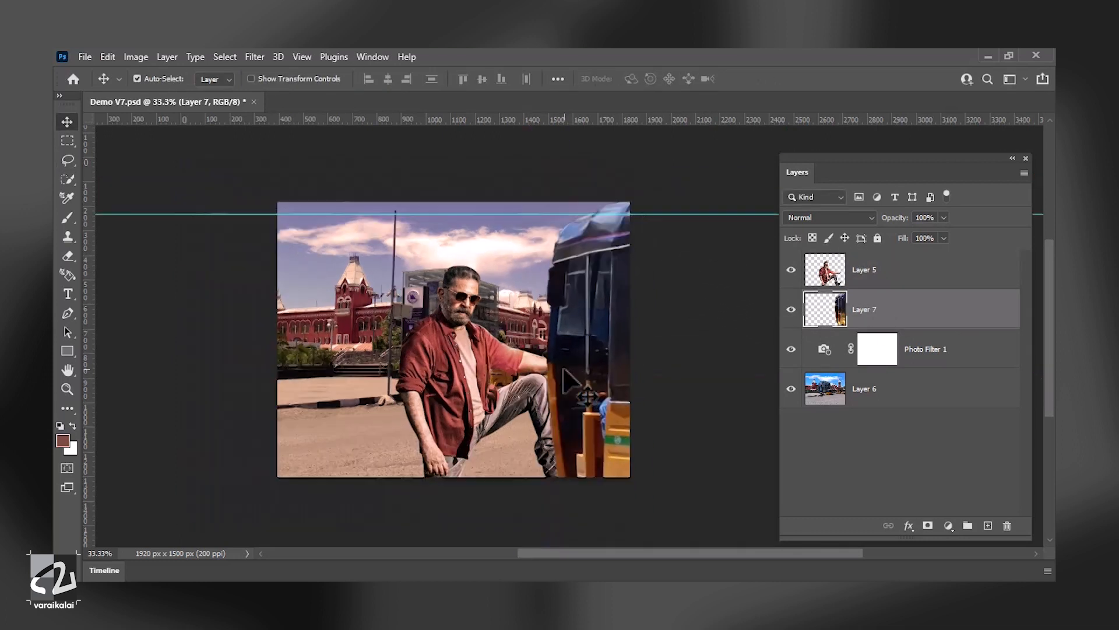
Scale the auto rickshaw to 94.28% width and 90.68% height, and reposition it behind the man's hand and foot.
{"action": "key", "text": "ctrl+t"}
{"action": "left_click_drag", "start_coordinate": [538, 168], "coordinate": [543, 172]}
{"action": "left_click_drag", "start_coordinate": [560, 199], "coordinate": [569, 209]}
{"action": "left_click_drag", "start_coordinate": [613, 284], "coordinate": [583, 292]}
{"action": "left_click_drag", "start_coordinate": [528, 214], "coordinate": [517, 216]}
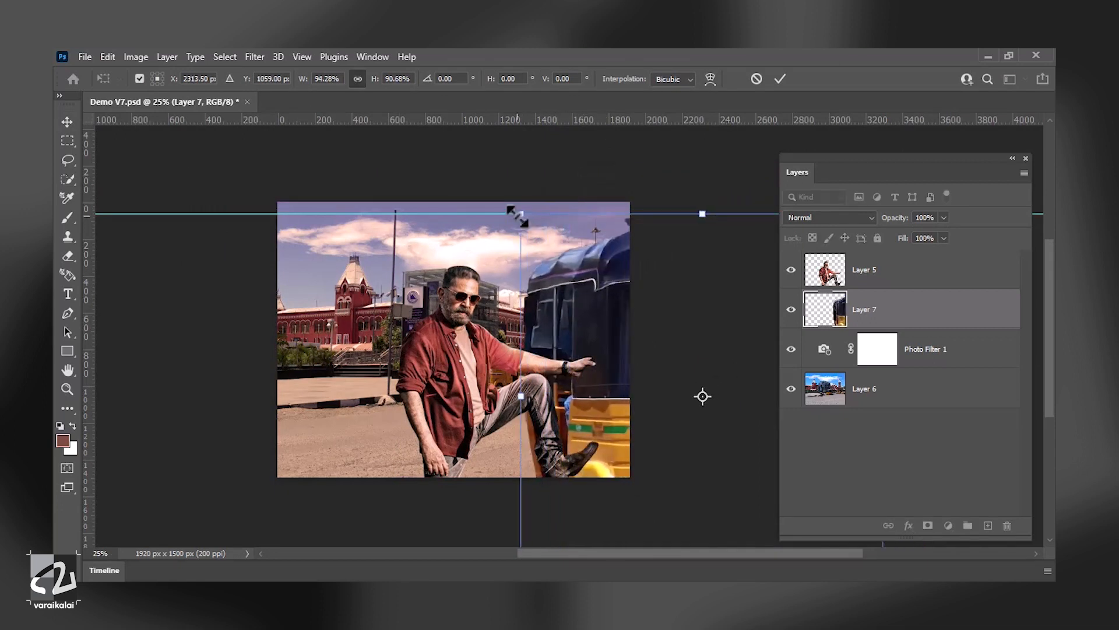
{"action": "left_click_drag", "start_coordinate": [546, 251], "coordinate": [559, 252]}
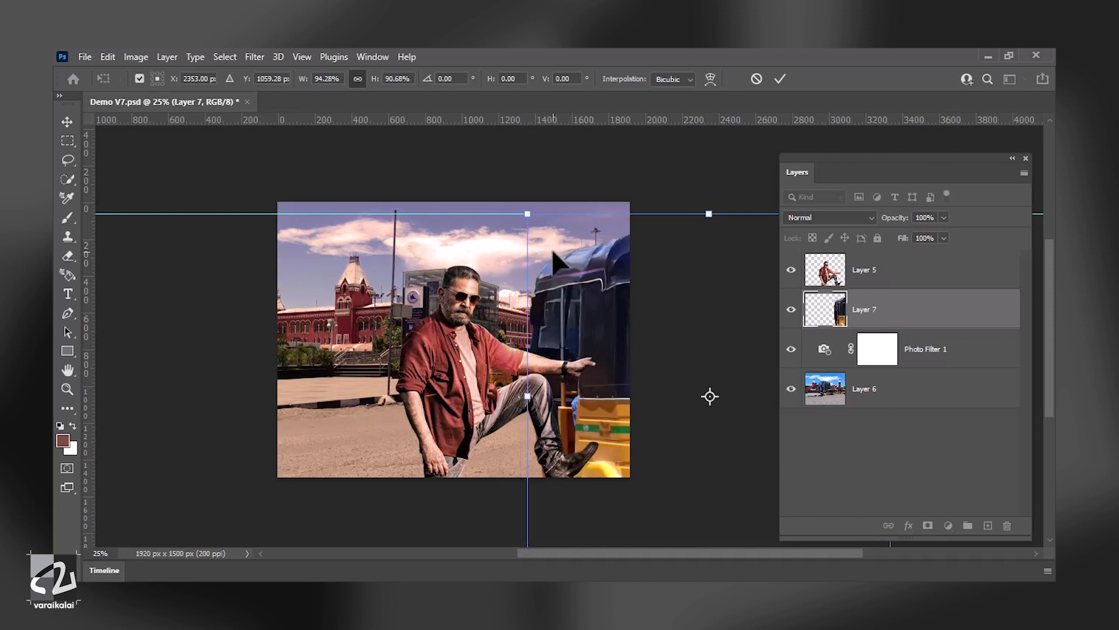
{"action": "key", "text": "ctrl+plus"}
{"action": "key", "text": "ctrl+plus"}
{"action": "left_click_drag", "start_coordinate": [599, 410], "coordinate": [615, 268]}
{"action": "left_click_drag", "start_coordinate": [625, 356], "coordinate": [620, 358]}
{"action": "key", "text": "Return"}
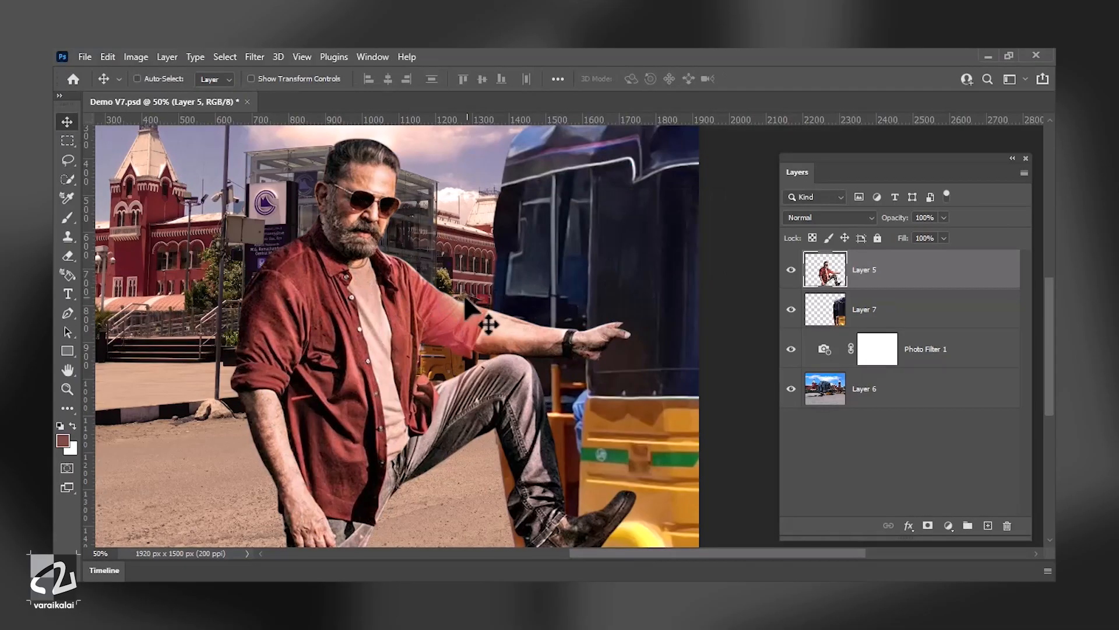
Shift the man's cut-out on Layer 5 about 28 px to the left.
{"action": "left_click_drag", "start_coordinate": [402, 282], "coordinate": [362, 255]}
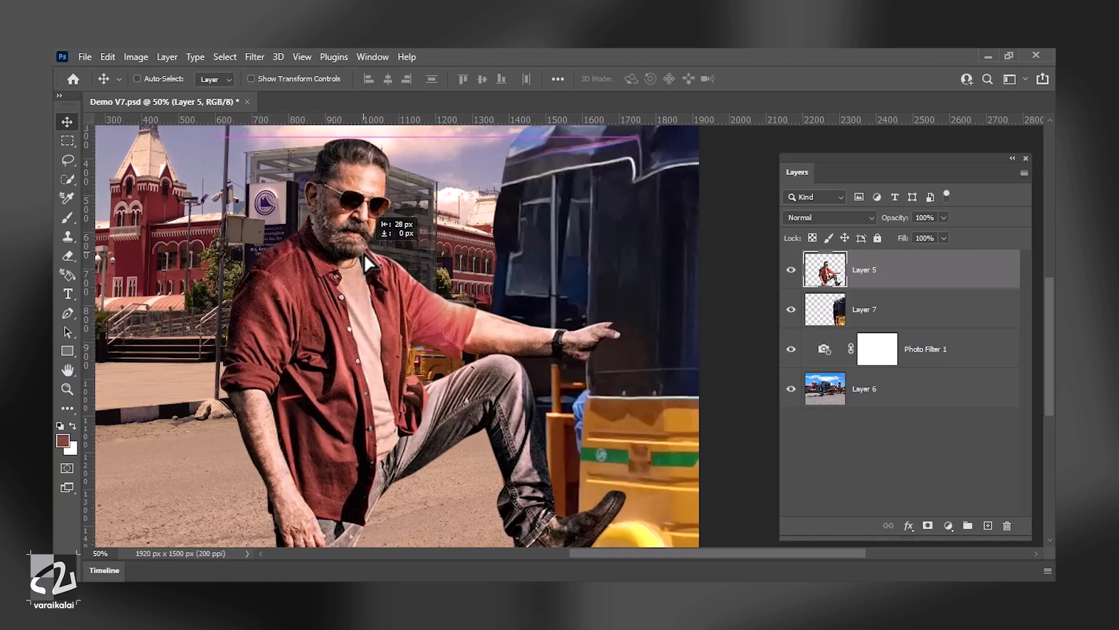
{"action": "left_click_drag", "start_coordinate": [364, 253], "coordinate": [363, 253]}
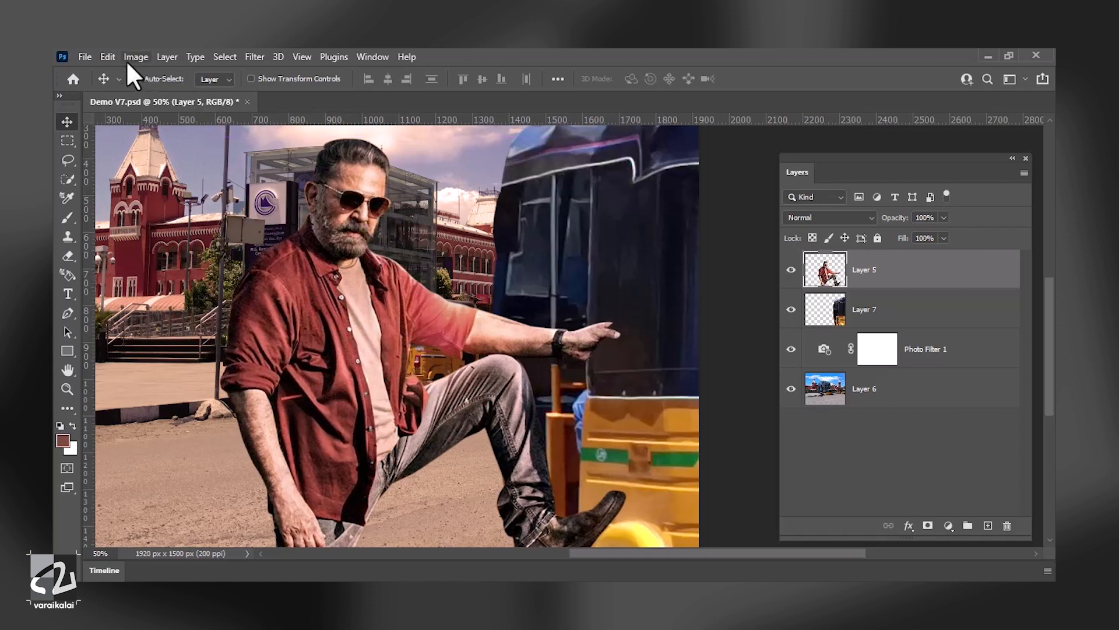
Puppet Warp Layer 5 with pins on the torso, knee, arm and hand, bending the fingers upward against the auto rickshaw's corner.
{"action": "left_click", "coordinate": [107, 57]}
{"action": "left_click", "coordinate": [162, 341]}
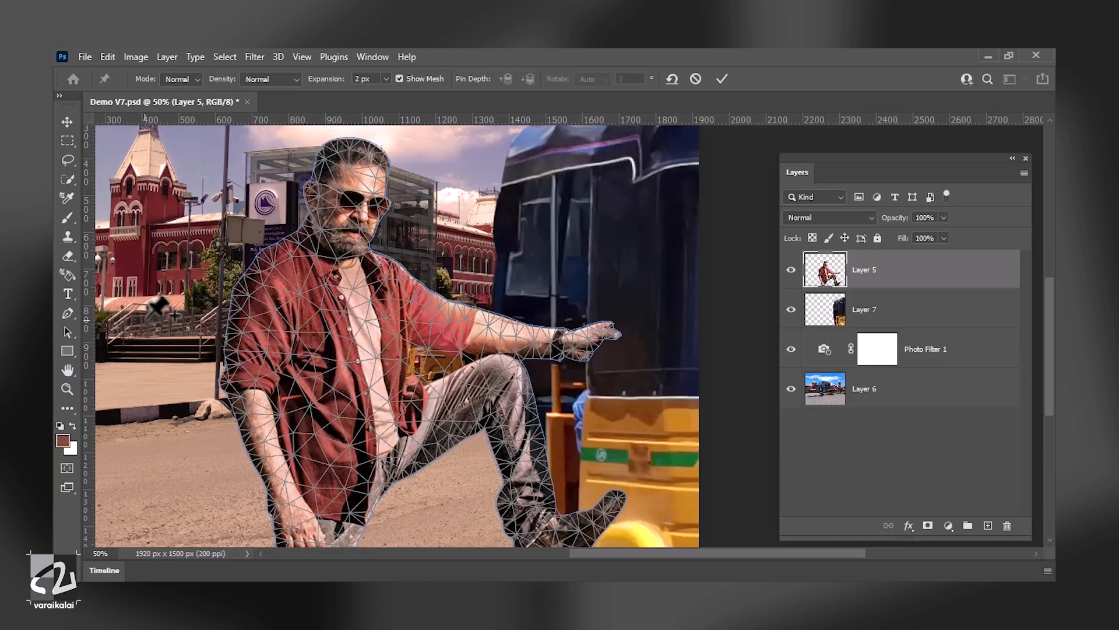
{"action": "left_click", "coordinate": [356, 294]}
{"action": "left_click", "coordinate": [352, 380]}
{"action": "left_click", "coordinate": [489, 389]}
{"action": "left_click", "coordinate": [483, 324]}
{"action": "left_click", "coordinate": [559, 343]}
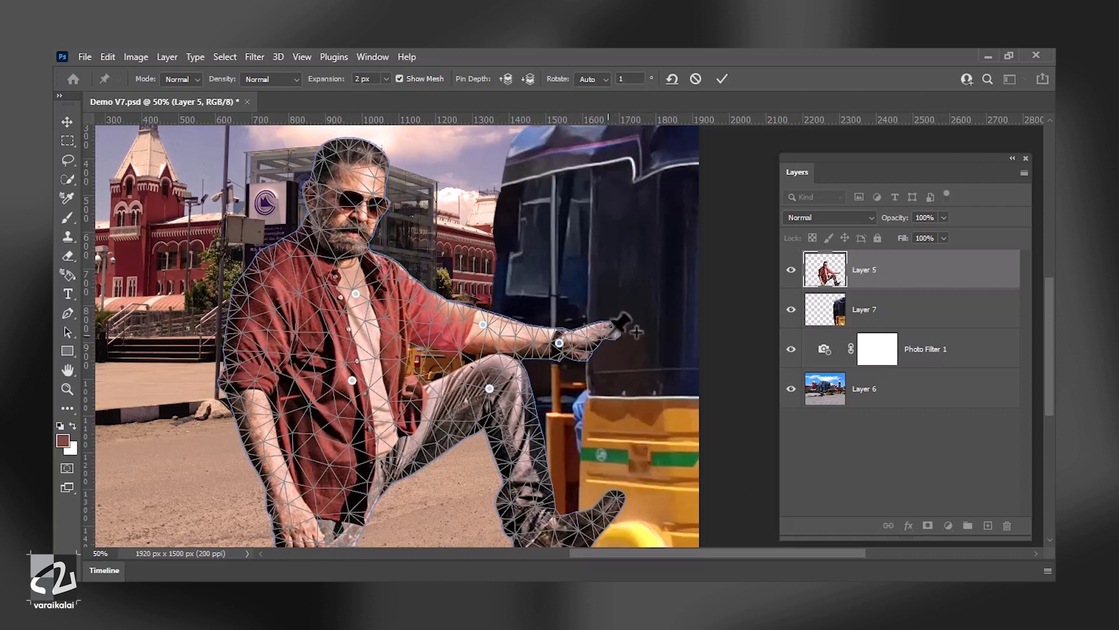
{"action": "left_click", "coordinate": [576, 344]}
{"action": "left_click", "coordinate": [607, 333]}
{"action": "left_click_drag", "start_coordinate": [607, 334], "coordinate": [600, 311]}
{"action": "scroll", "coordinate": [586, 324], "scroll_direction": "up", "scroll_amount": 2}
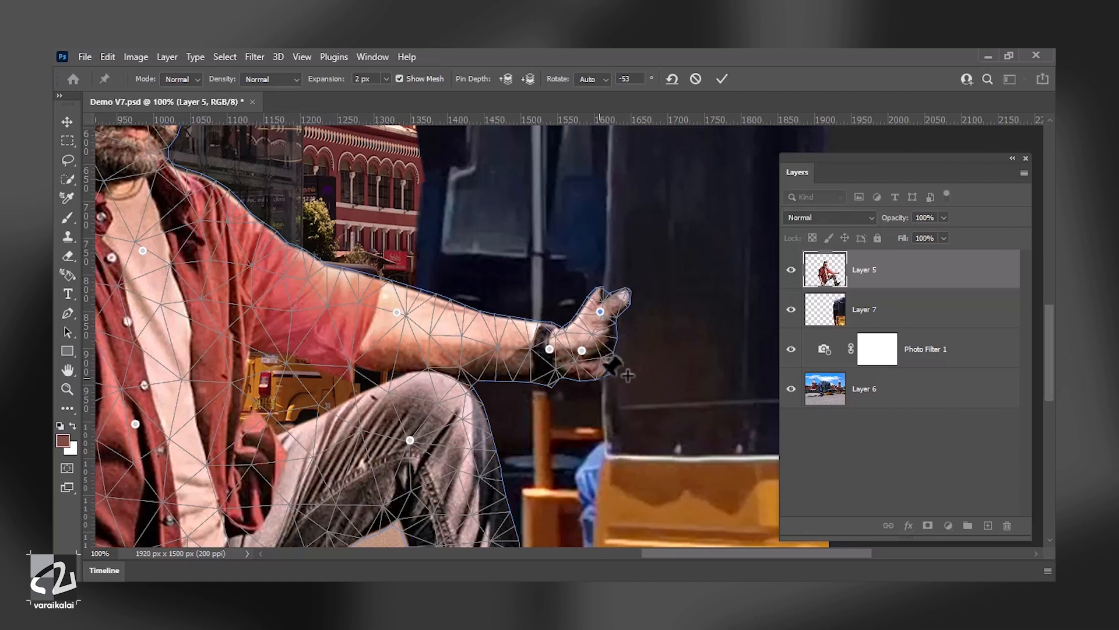
{"action": "key", "text": "Return"}
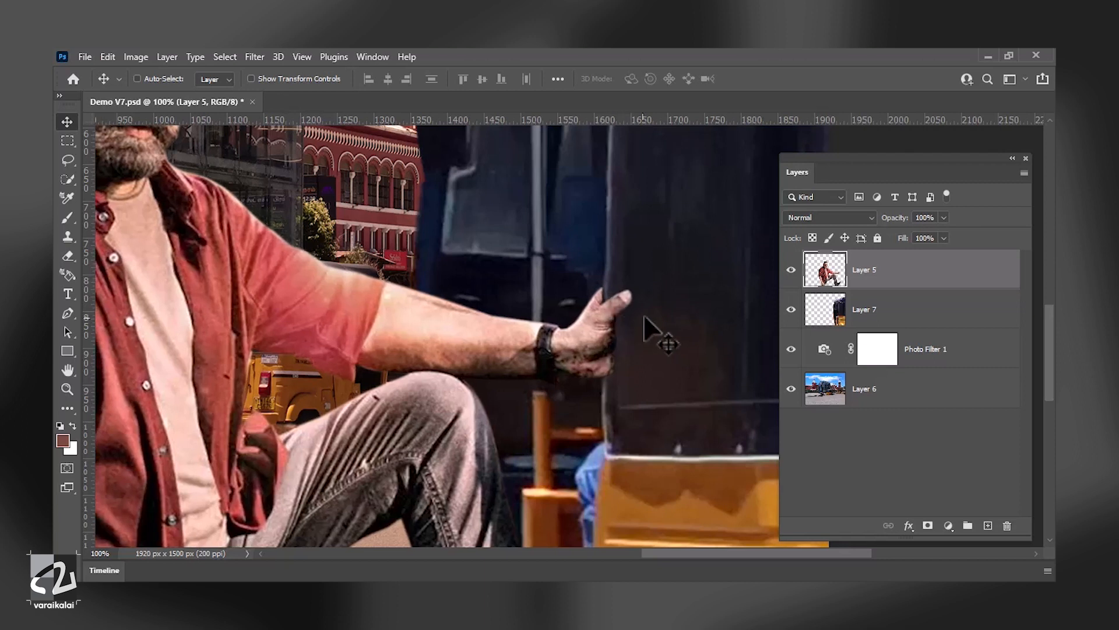
Add a layer mask to Layer 5 and refine the fingers' edge against the auto rickshaw with a 40 px black brush.
{"action": "left_click", "coordinate": [928, 525]}
{"action": "key", "text": "b"}
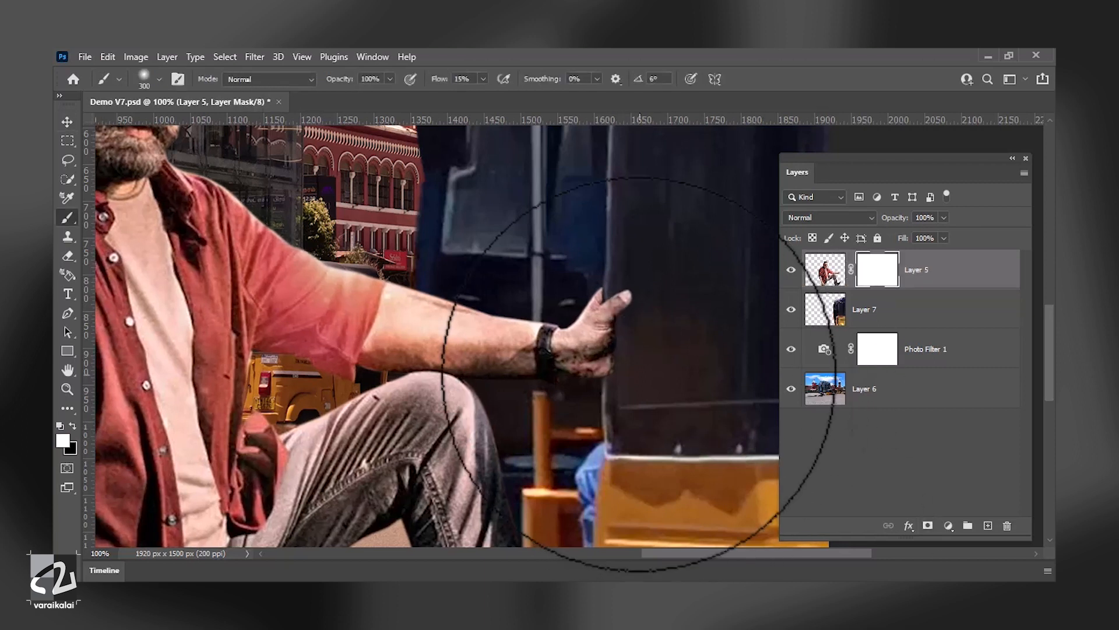
{"action": "key", "text": "bracketleft"}
{"action": "key", "text": "bracketleft"}
{"action": "key", "text": "bracketleft"}
{"action": "key", "text": "bracketleft"}
{"action": "key", "text": "bracketleft"}
{"action": "key", "text": "bracketleft"}
{"action": "key", "text": "bracketleft"}
{"action": "key", "text": "bracketleft"}
{"action": "key", "text": "bracketleft"}
{"action": "key", "text": "bracketleft"}
{"action": "key", "text": "x"}
{"action": "key", "text": "bracketleft"}
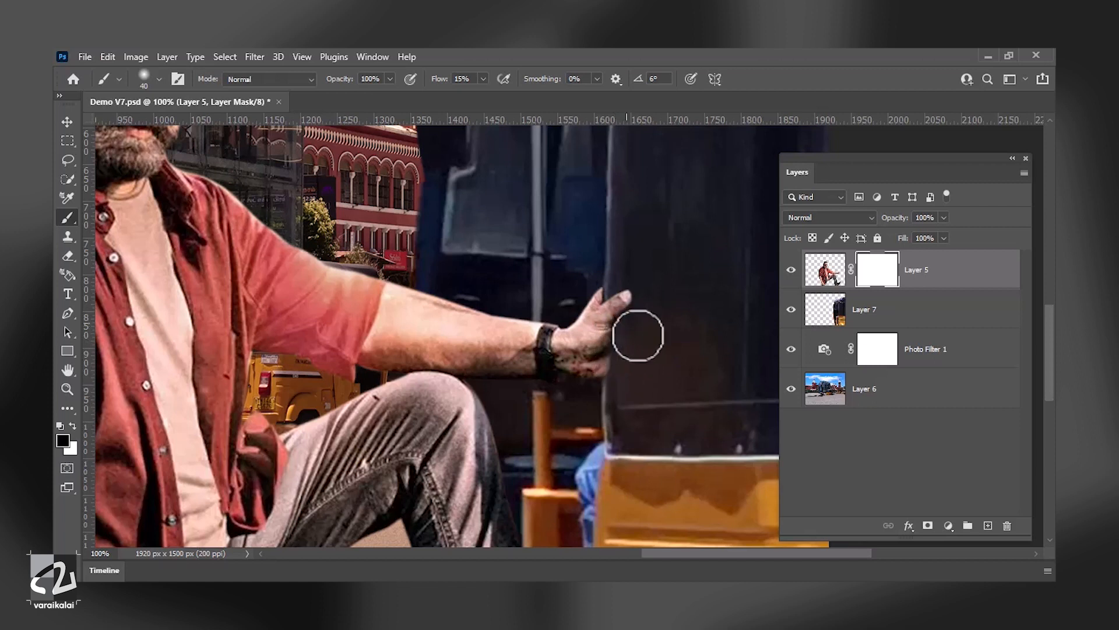
{"action": "left_click_drag", "start_coordinate": [614, 279], "coordinate": [609, 290]}
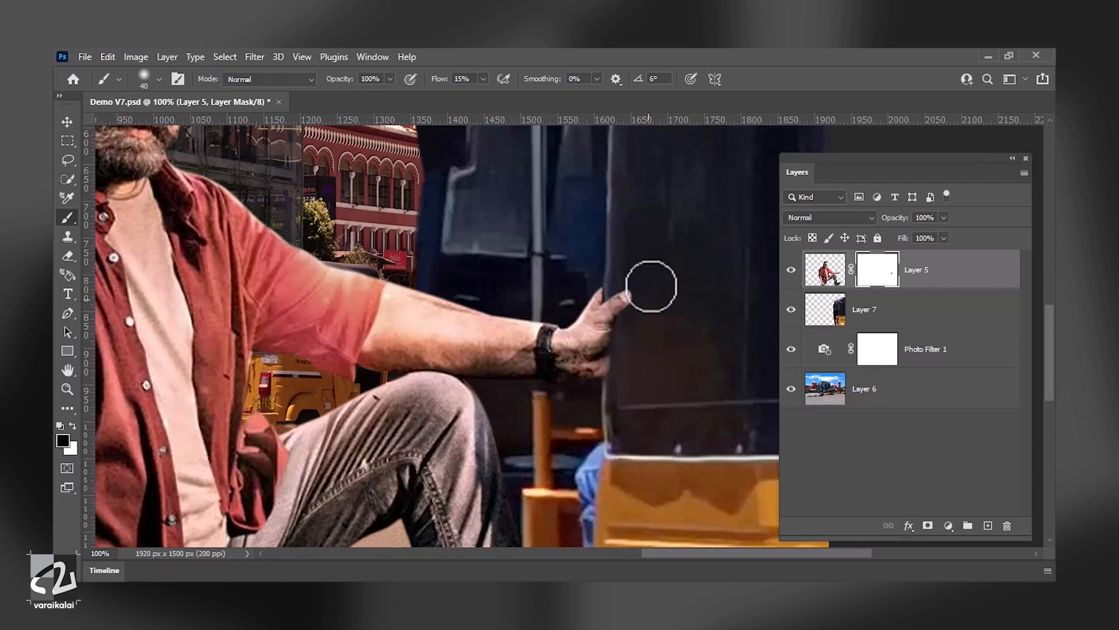
Add an Exposure adjustment layer above the auto rickshaw's Layer 7 and lower the exposure to about -5.
{"action": "left_click_drag", "start_coordinate": [670, 393], "coordinate": [597, 233]}
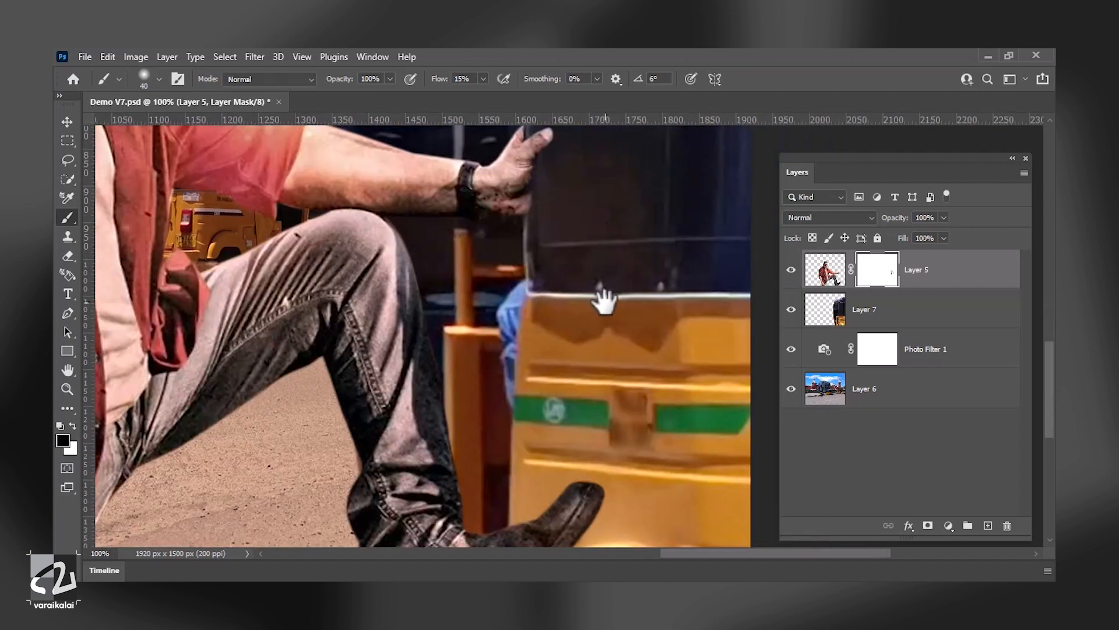
{"action": "left_click_drag", "start_coordinate": [600, 295], "coordinate": [579, 218]}
{"action": "left_click", "coordinate": [868, 310]}
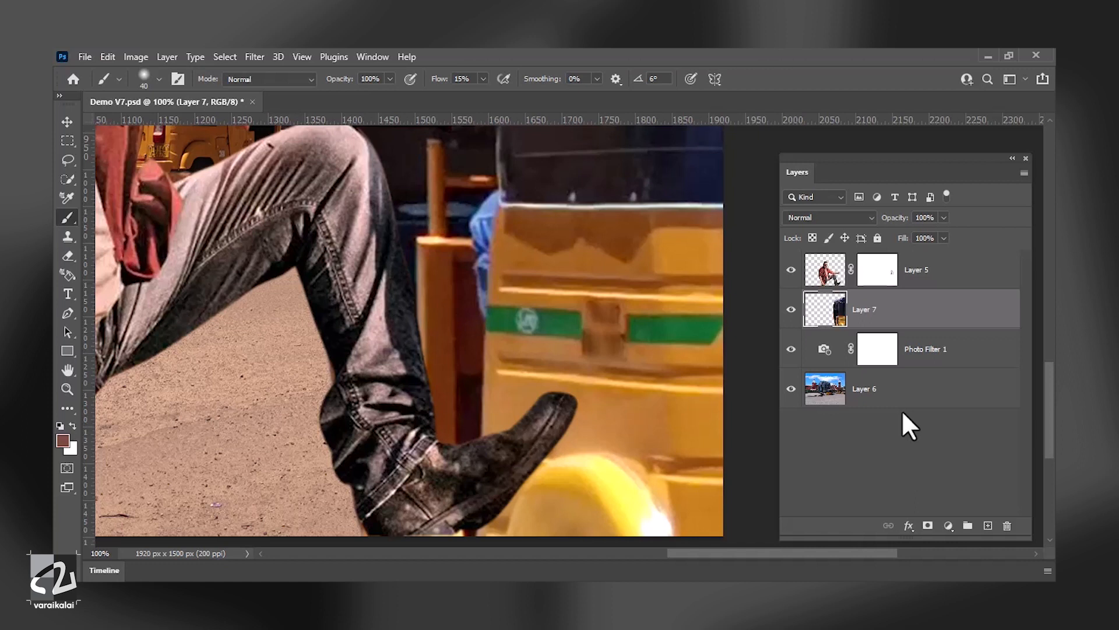
{"action": "left_click", "coordinate": [949, 525]}
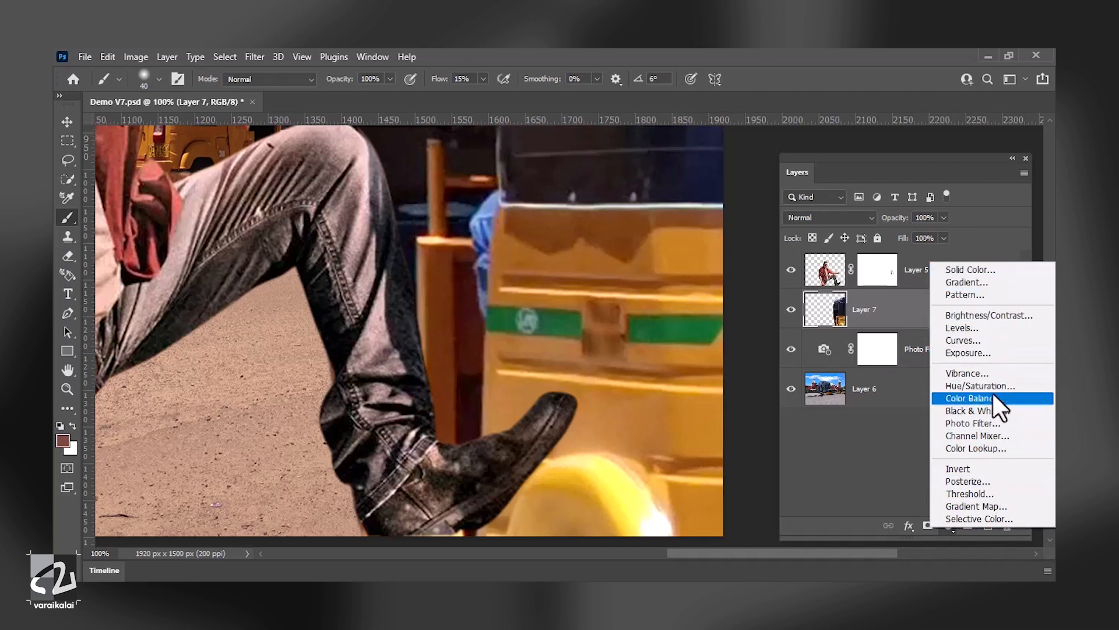
{"action": "left_click", "coordinate": [994, 352]}
{"action": "left_click_drag", "start_coordinate": [738, 215], "coordinate": [696, 218]}
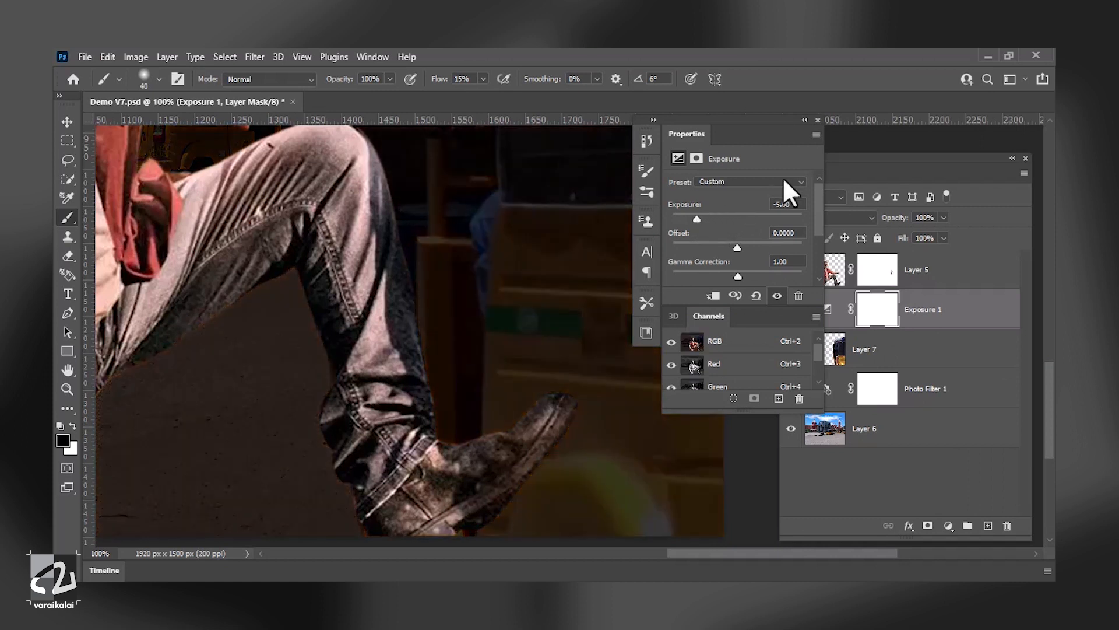
{"action": "left_click", "coordinate": [818, 120]}
Set the Exposure 1 layer's blend mode to Multiply and invert its mask to black.
{"action": "left_click", "coordinate": [835, 214]}
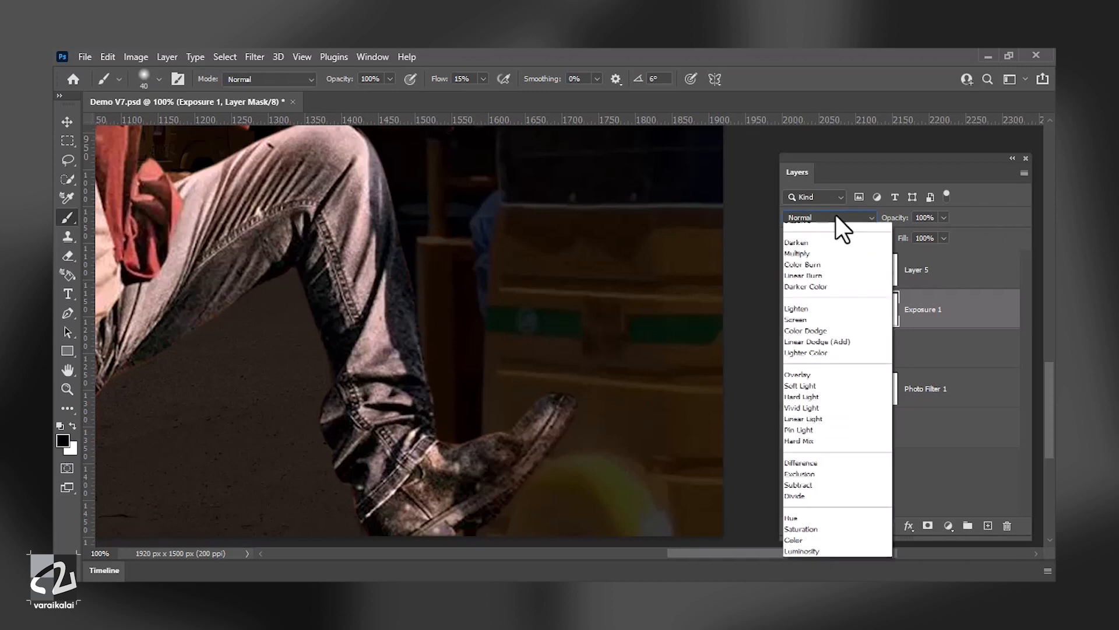
{"action": "left_click", "coordinate": [827, 275]}
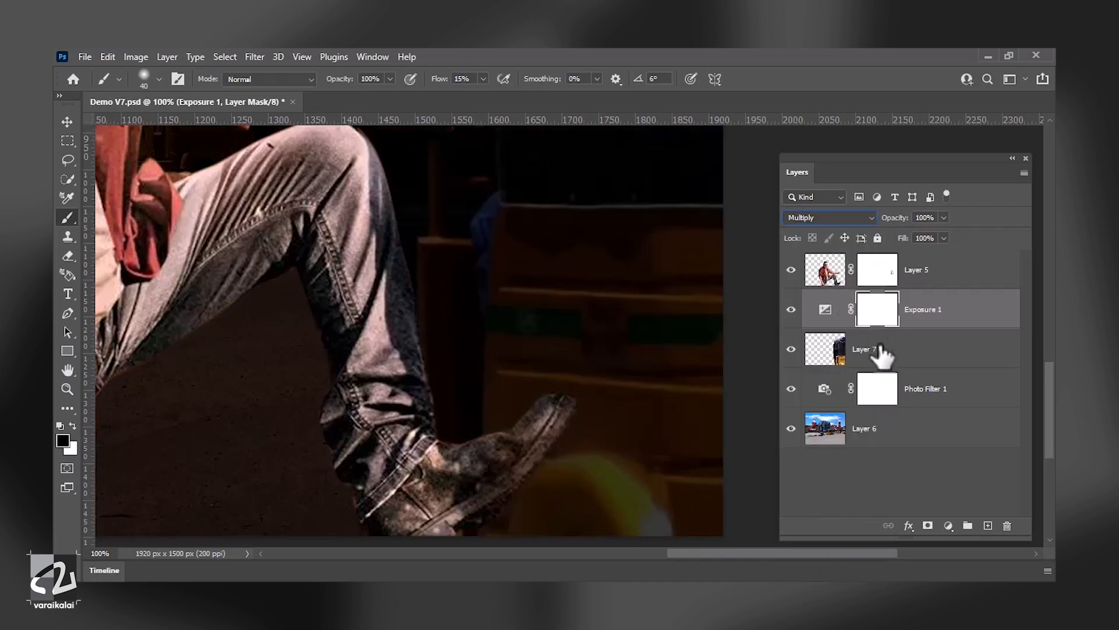
{"action": "key", "text": "ctrl+i"}
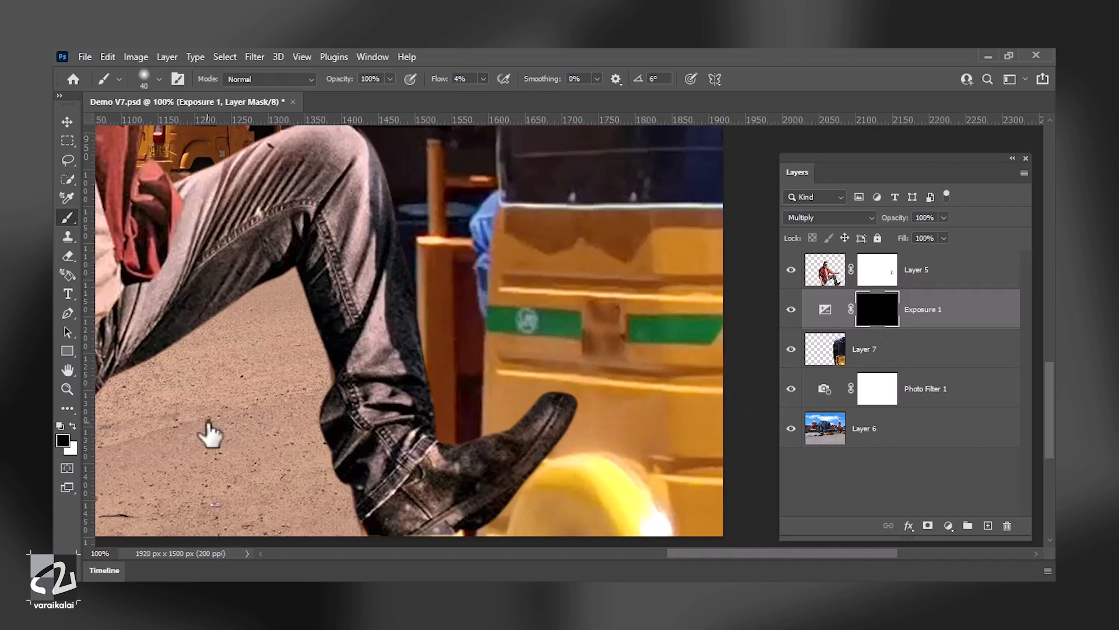
Paint a soft shadow around the shoe on the Exposure 1 mask with a white 80–90 px brush at 4% flow.
{"action": "left_click", "coordinate": [73, 425]}
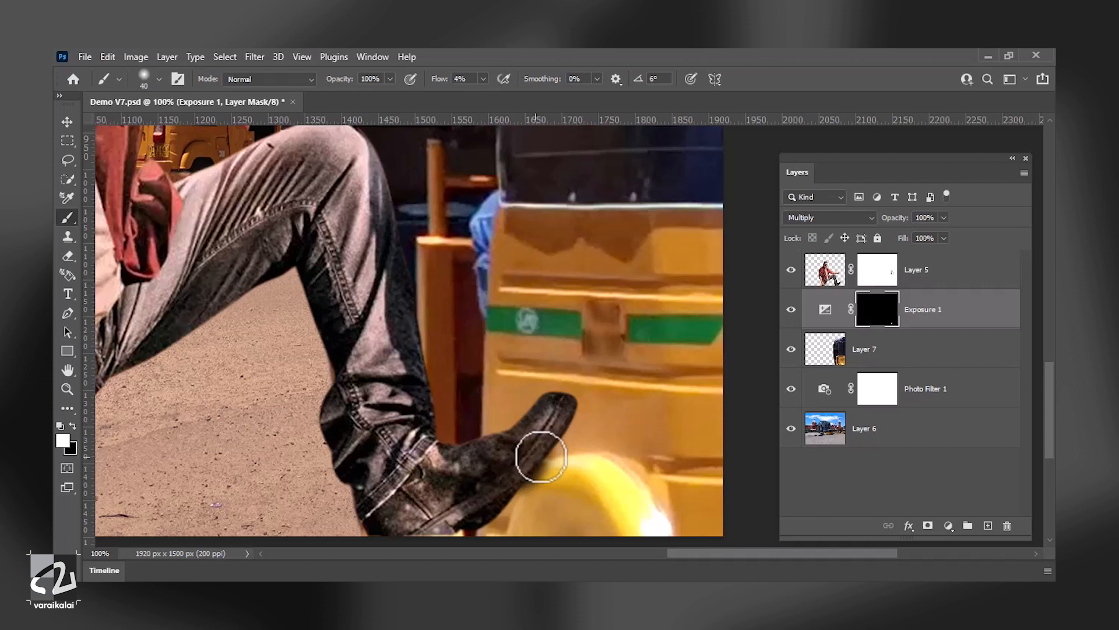
{"action": "key", "text": "bracketright"}
{"action": "key", "text": "bracketright"}
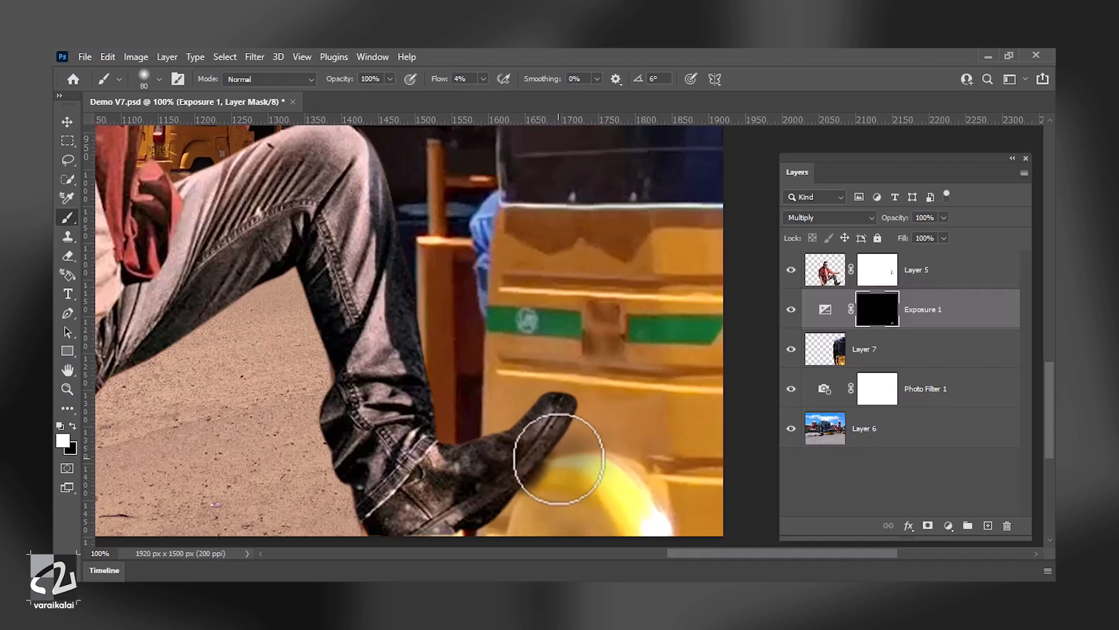
{"action": "key", "text": "bracketright"}
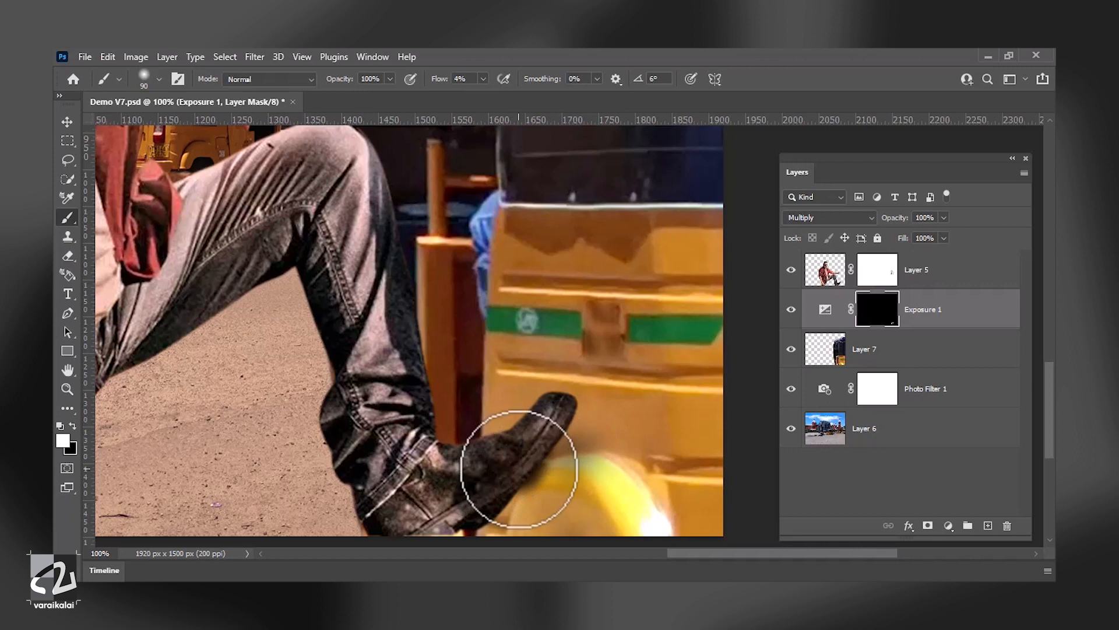
Paint the hand's contact shadow on the Exposure 1 mask with a small white brush, and trim it with a 30 px black brush.
{"action": "scroll", "coordinate": [519, 467], "scroll_direction": "down", "scroll_amount": 2}
{"action": "left_click_drag", "start_coordinate": [506, 376], "coordinate": [500, 400]}
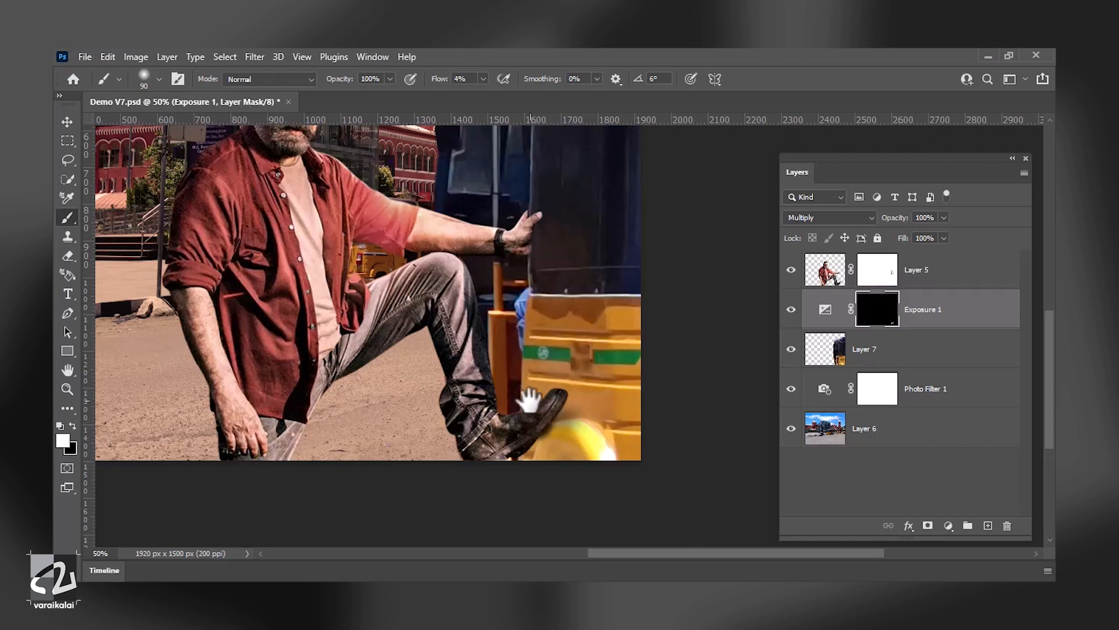
{"action": "left_click_drag", "start_coordinate": [503, 256], "coordinate": [494, 369]}
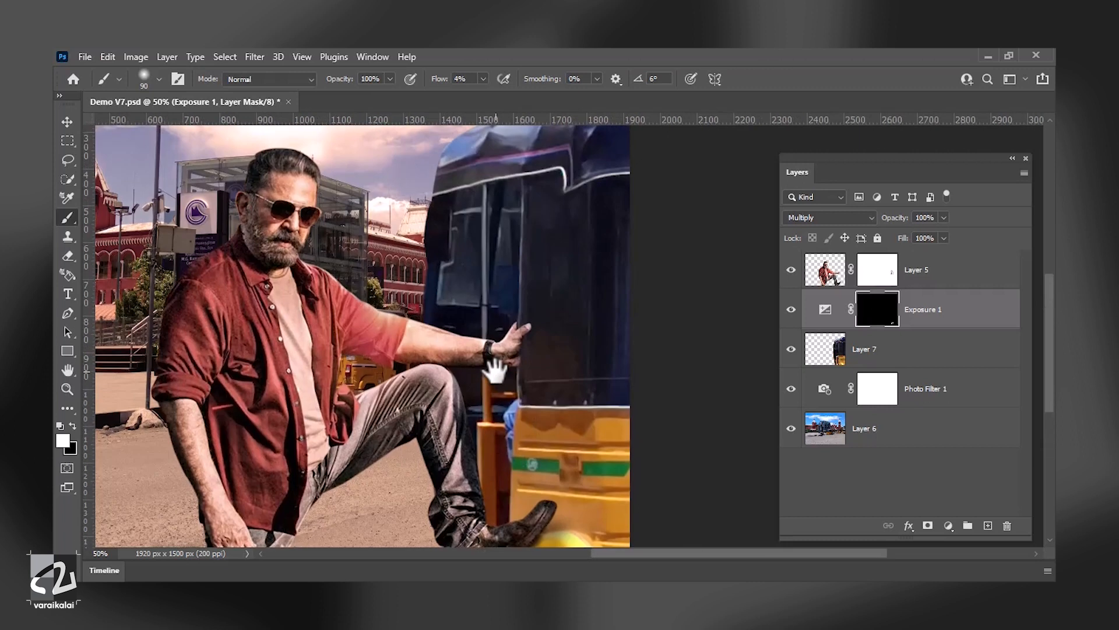
{"action": "scroll", "coordinate": [494, 369], "scroll_direction": "up", "scroll_amount": 2}
{"action": "key", "text": "bracketleft"}
{"action": "key", "text": "bracketleft"}
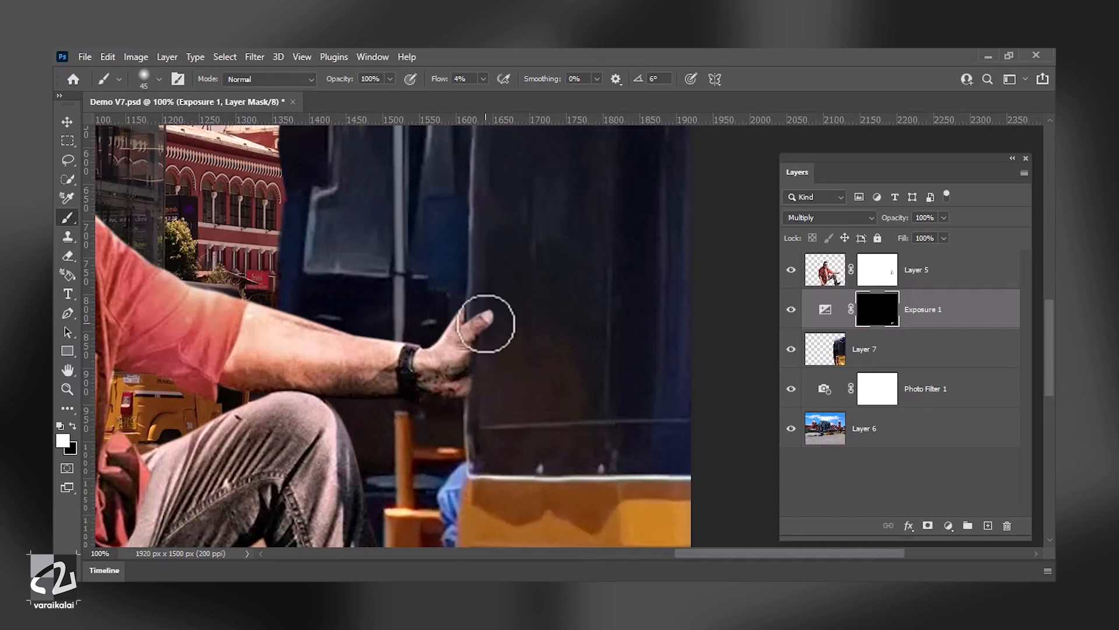
{"action": "mouse_move", "coordinate": [478, 328]}
{"action": "left_mouse_down"}
{"action": "mouse_move", "coordinate": [475, 317]}
{"action": "mouse_move", "coordinate": [471, 377]}
{"action": "mouse_move", "coordinate": [487, 314]}
{"action": "mouse_move", "coordinate": [478, 324]}
{"action": "left_mouse_up"}
{"action": "key", "text": "bracketleft"}
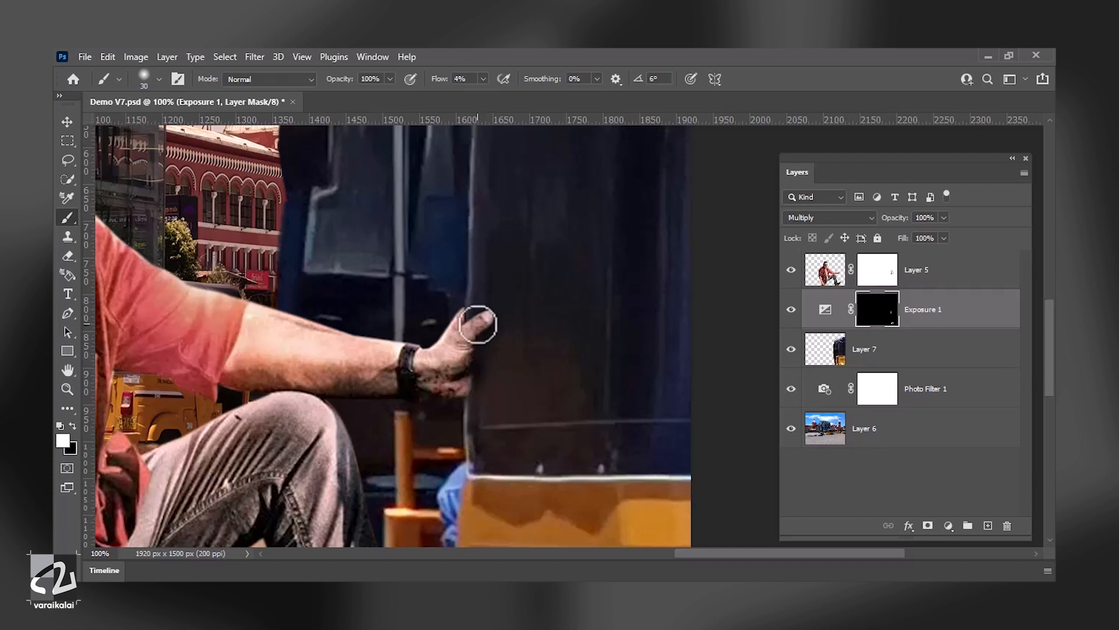
{"action": "key", "text": "x"}
{"action": "mouse_move", "coordinate": [488, 365]}
{"action": "left_mouse_down"}
{"action": "mouse_move", "coordinate": [493, 380]}
{"action": "mouse_move", "coordinate": [506, 371]}
{"action": "left_mouse_up"}
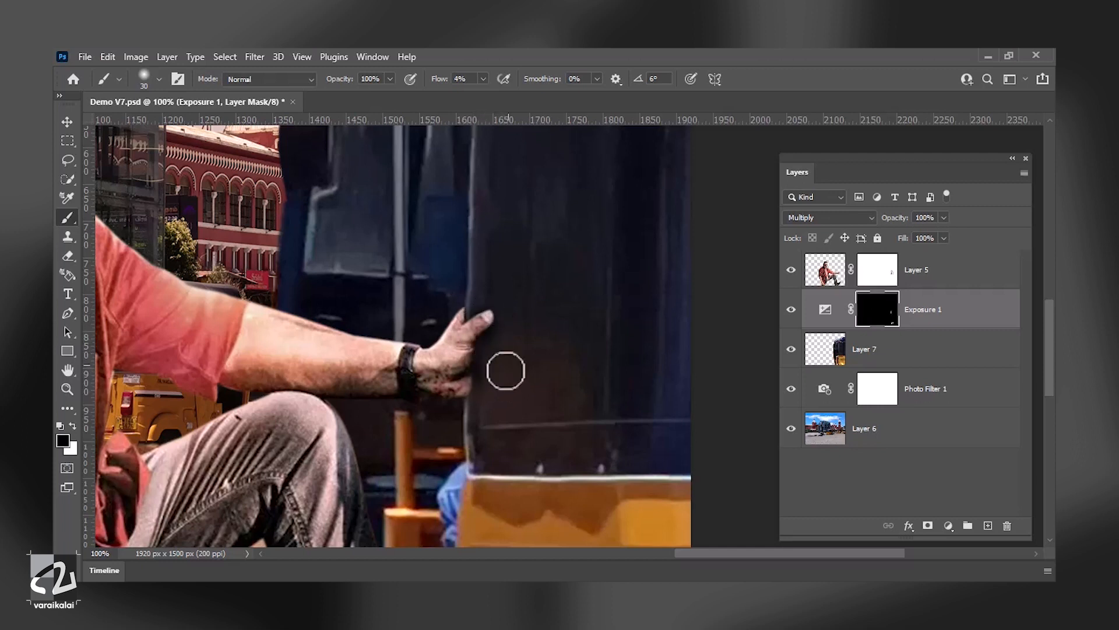
Widen the shoe's shadow on the auto rickshaw with a 125 px white brush, and soften its edge with black.
{"action": "scroll", "coordinate": [597, 348], "scroll_direction": "down", "scroll_amount": 3}
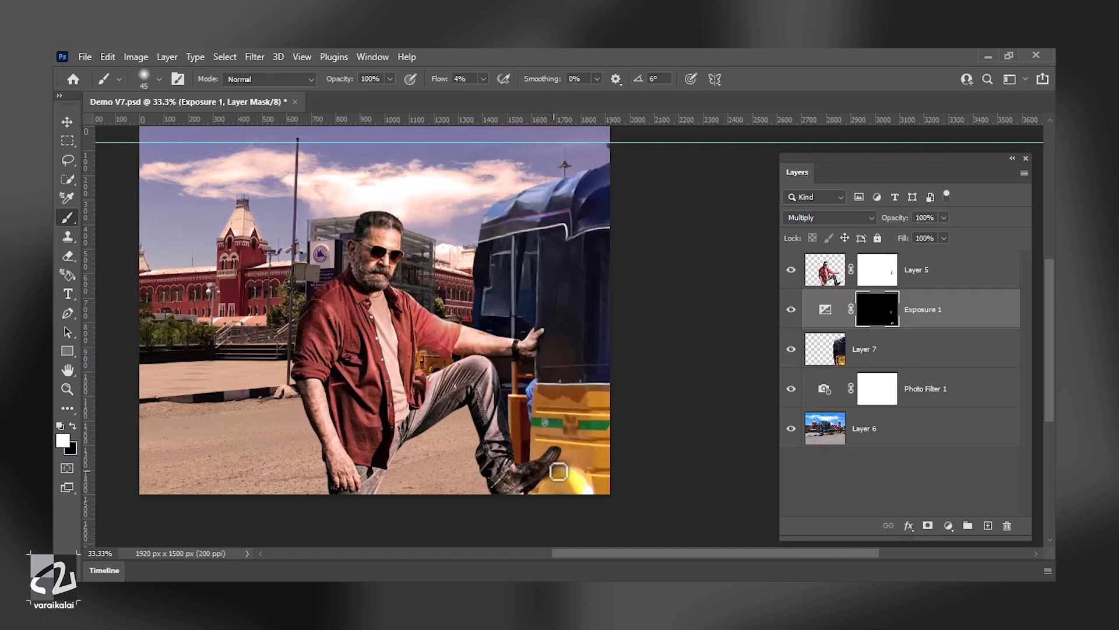
{"action": "key", "text": "bracketright"}
{"action": "key", "text": "bracketright"}
{"action": "key", "text": "bracketright"}
{"action": "key", "text": "bracketright"}
{"action": "key", "text": "bracketright"}
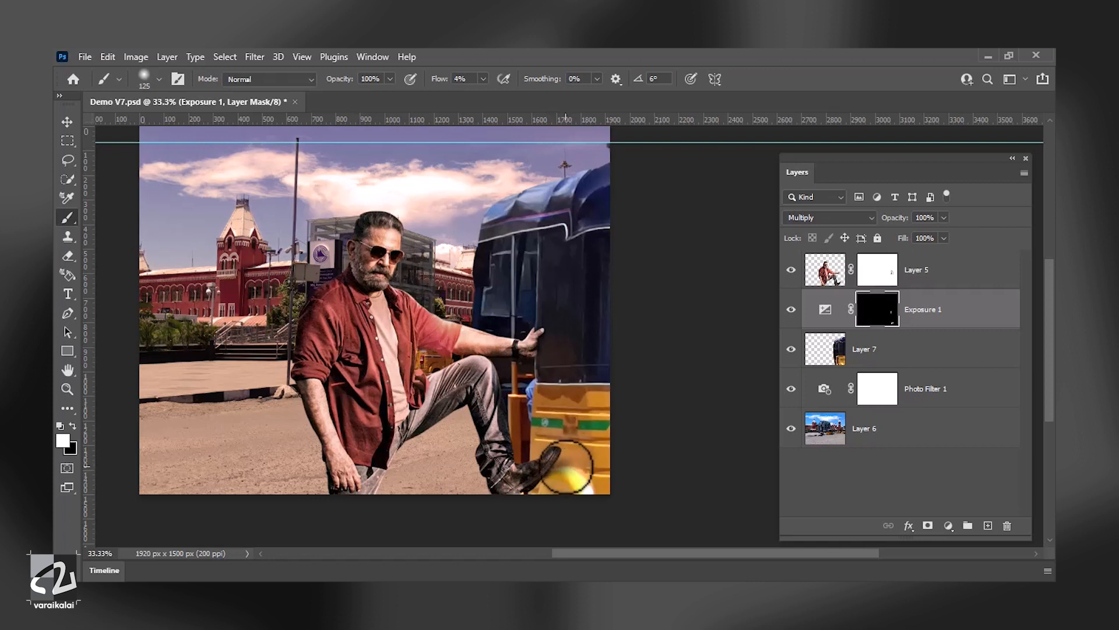
{"action": "left_click", "coordinate": [72, 426]}
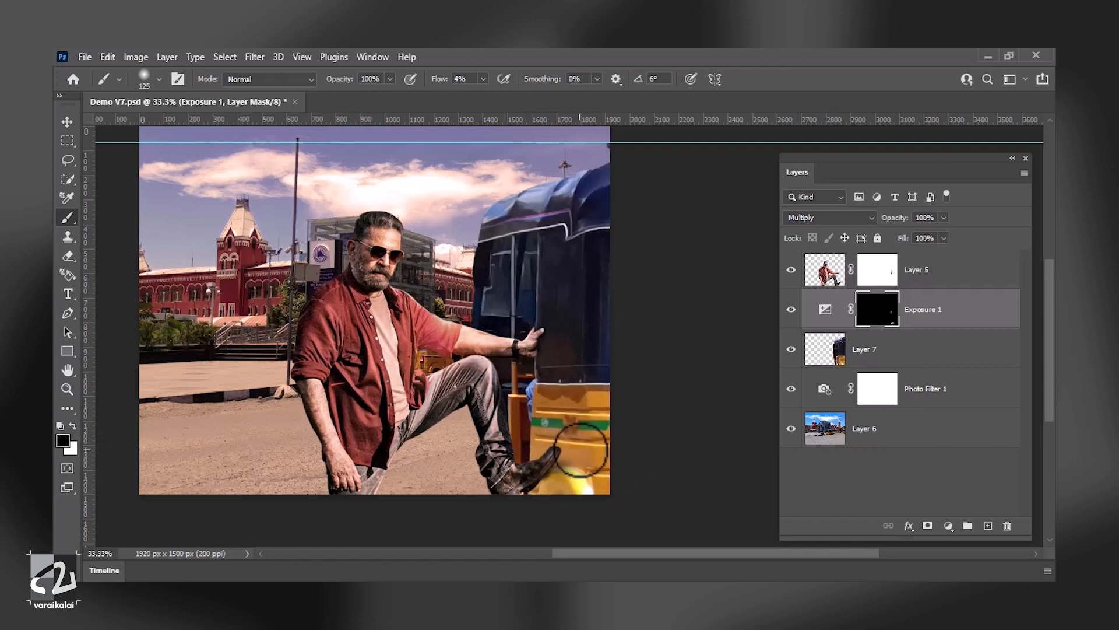
{"action": "left_click_drag", "start_coordinate": [459, 242], "coordinate": [465, 267]}
Move the Photo Filter 1 layer above Exposure 1, directly below the man's Layer 5.
{"action": "key", "text": "v"}
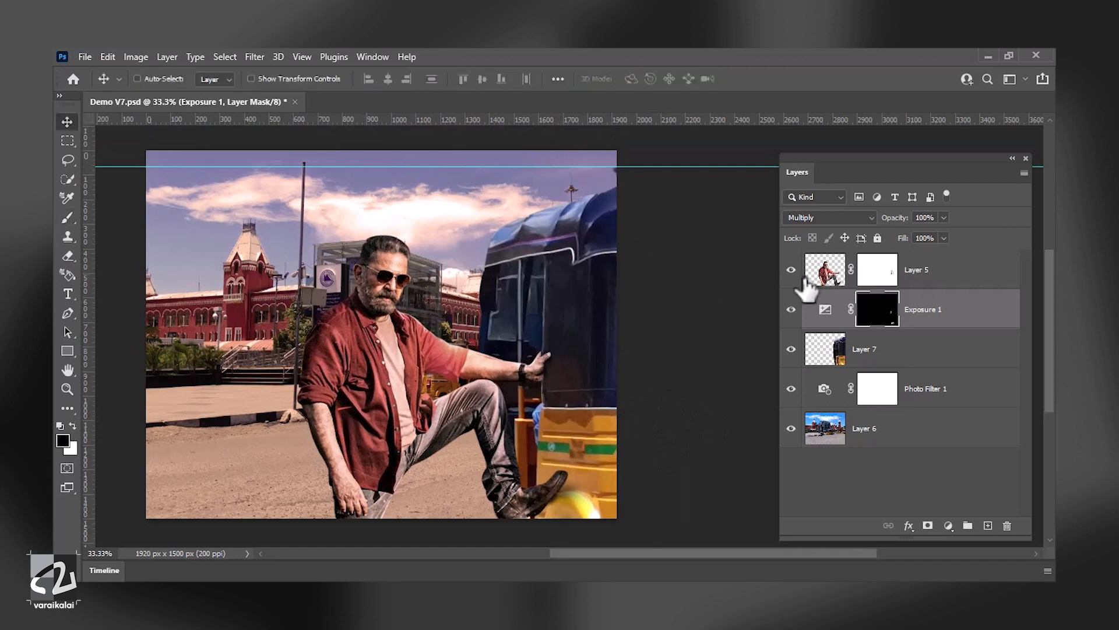
{"action": "left_click", "coordinate": [967, 389]}
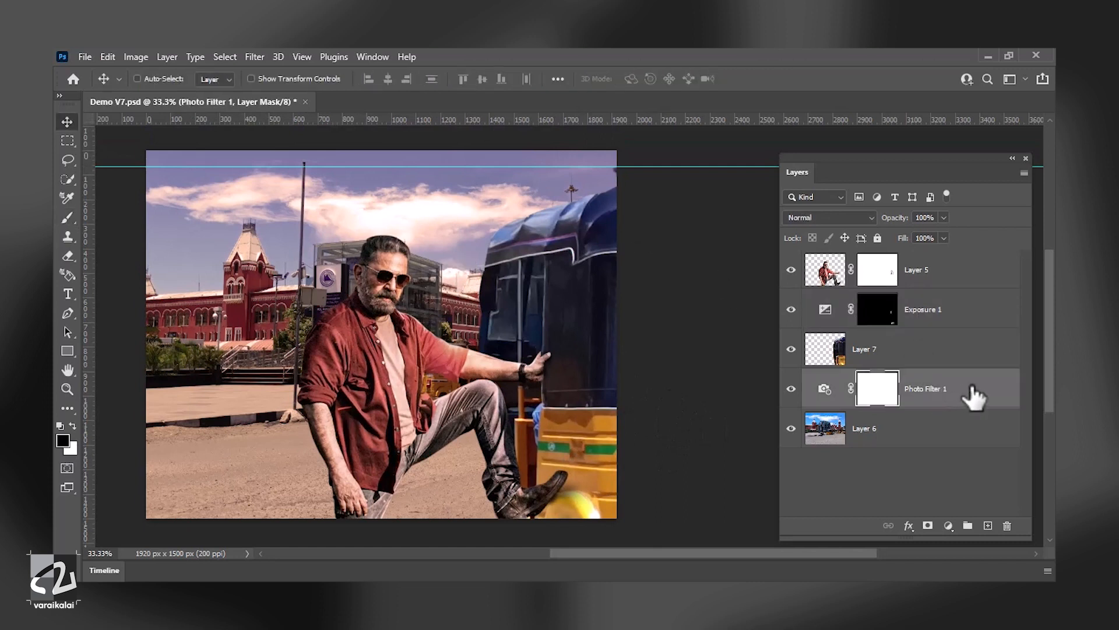
{"action": "left_click_drag", "start_coordinate": [971, 390], "coordinate": [962, 304]}
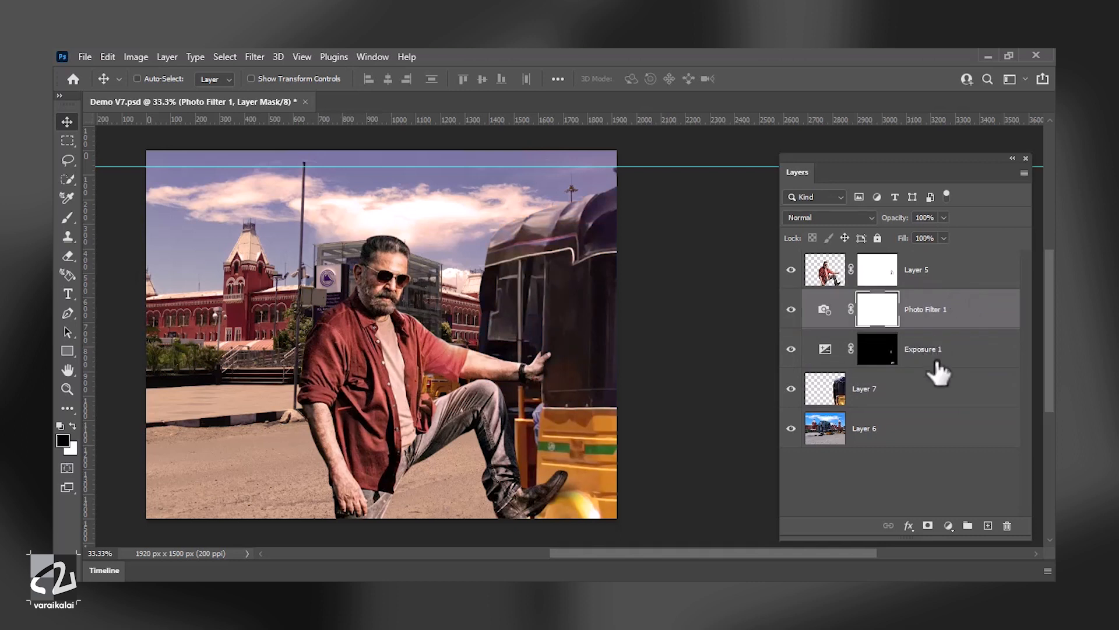
Add a Levels adjustment layer above Layer 7 and clip it to the auto rickshaw.
{"action": "left_click", "coordinate": [963, 366]}
{"action": "left_click", "coordinate": [956, 396]}
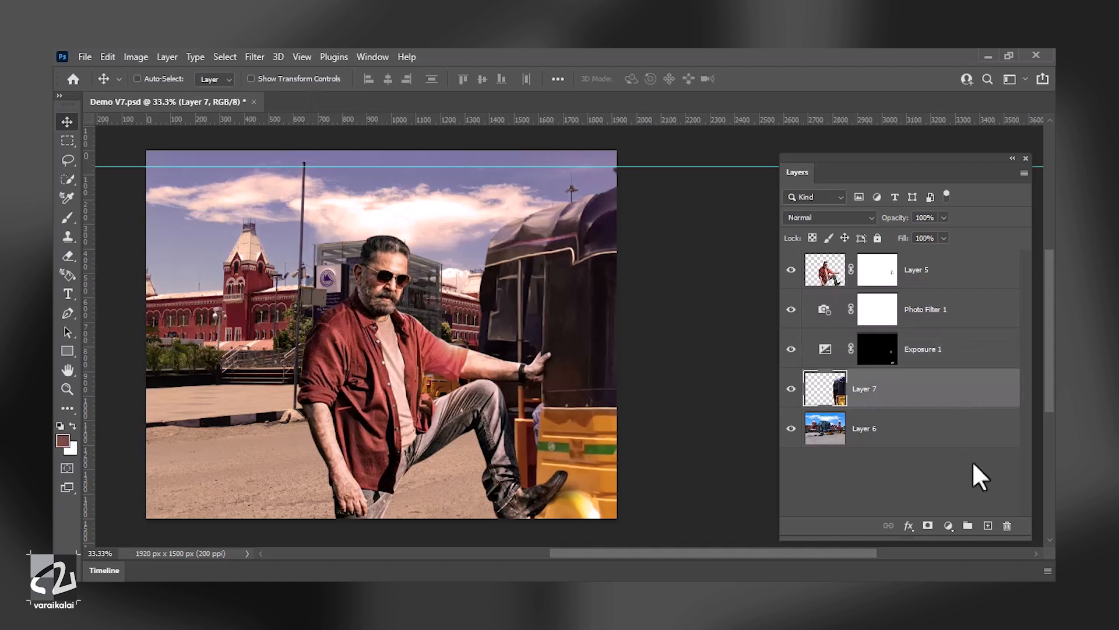
{"action": "left_click", "coordinate": [949, 526]}
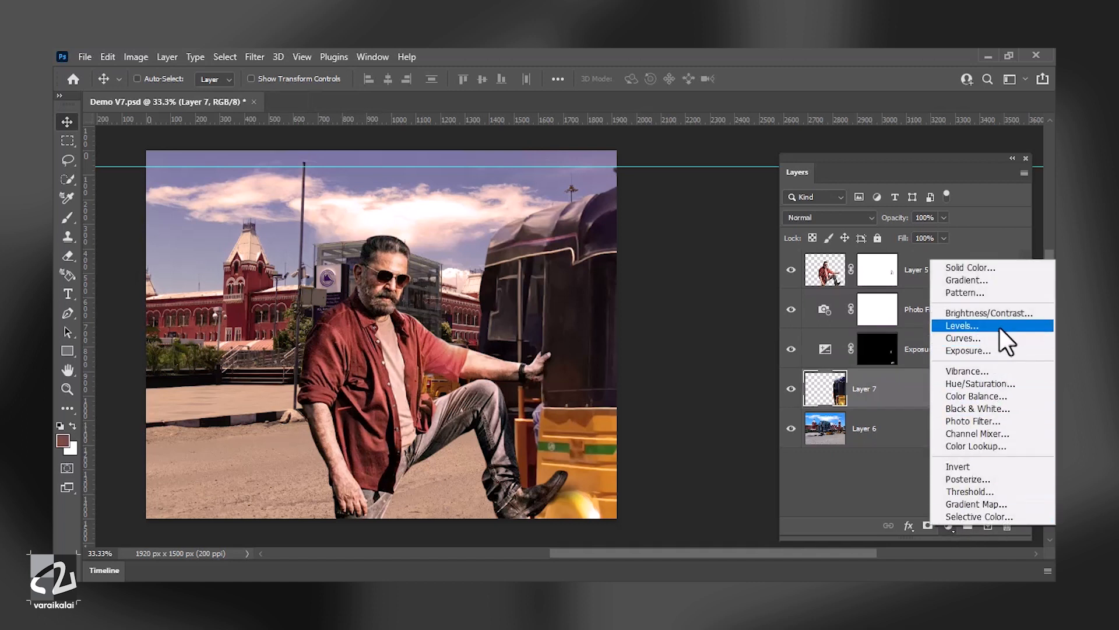
{"action": "left_click", "coordinate": [999, 325]}
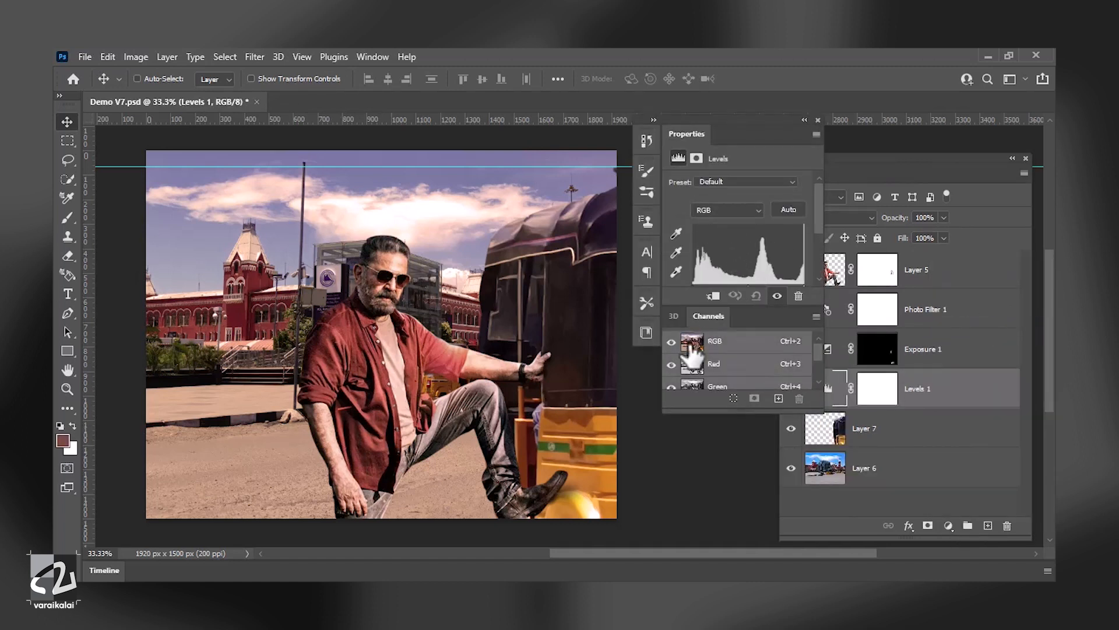
{"action": "left_click", "coordinate": [712, 296]}
{"action": "left_click", "coordinate": [818, 120]}
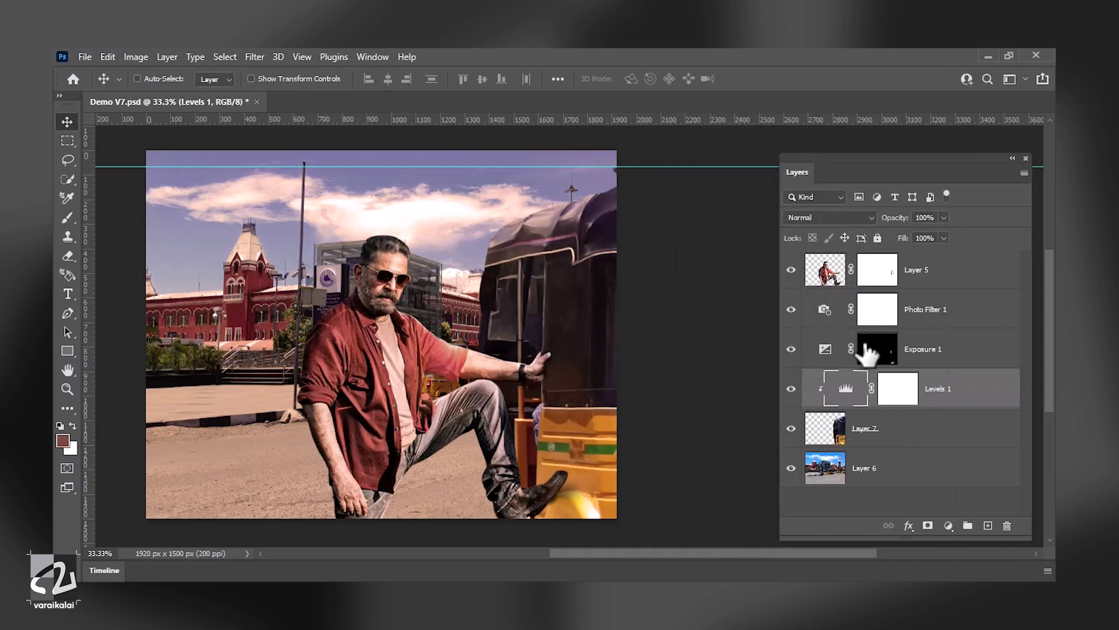
Brighten the auto rickshaw by lowering the Levels 1 white input level to about 182.
{"action": "double_click", "coordinate": [846, 387]}
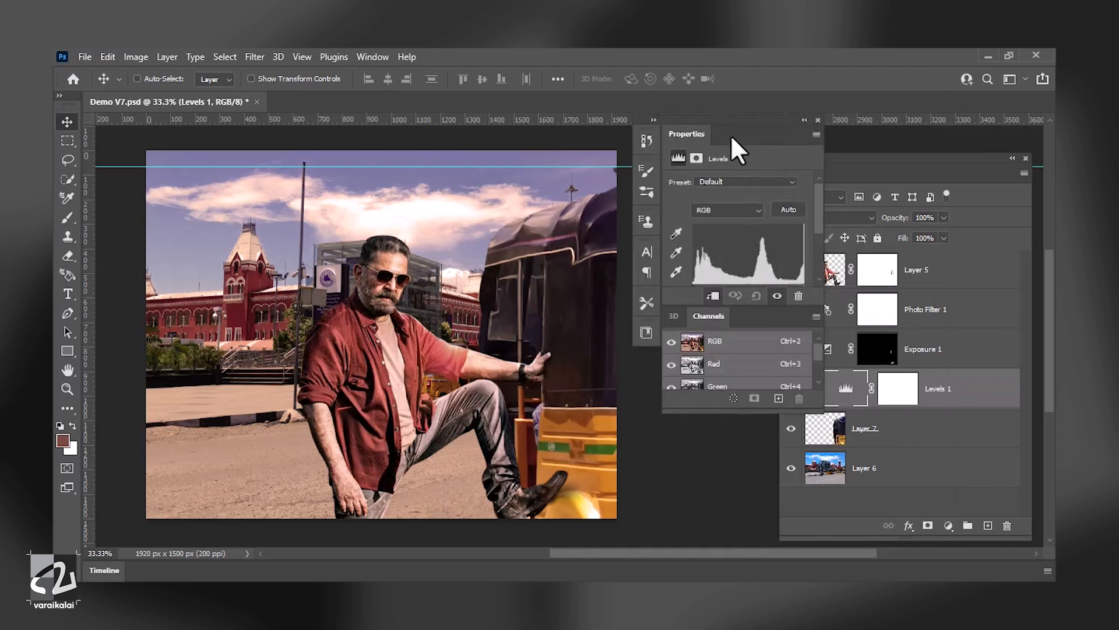
{"action": "left_click_drag", "start_coordinate": [730, 134], "coordinate": [711, 134]}
{"action": "left_click_drag", "start_coordinate": [804, 301], "coordinate": [915, 341]}
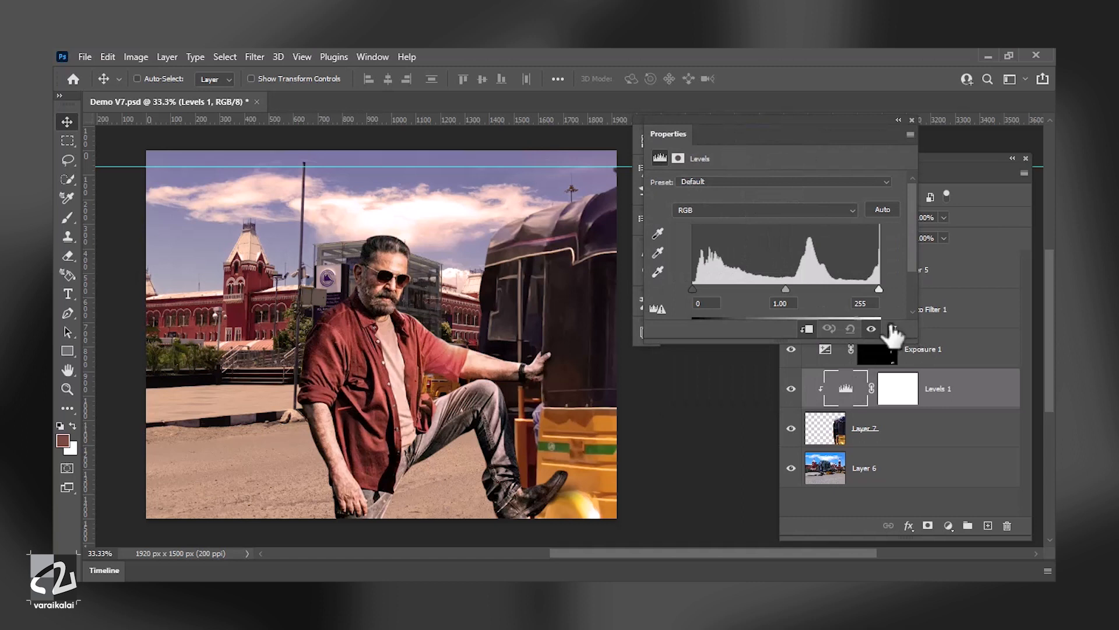
{"action": "left_click_drag", "start_coordinate": [876, 289], "coordinate": [834, 295]}
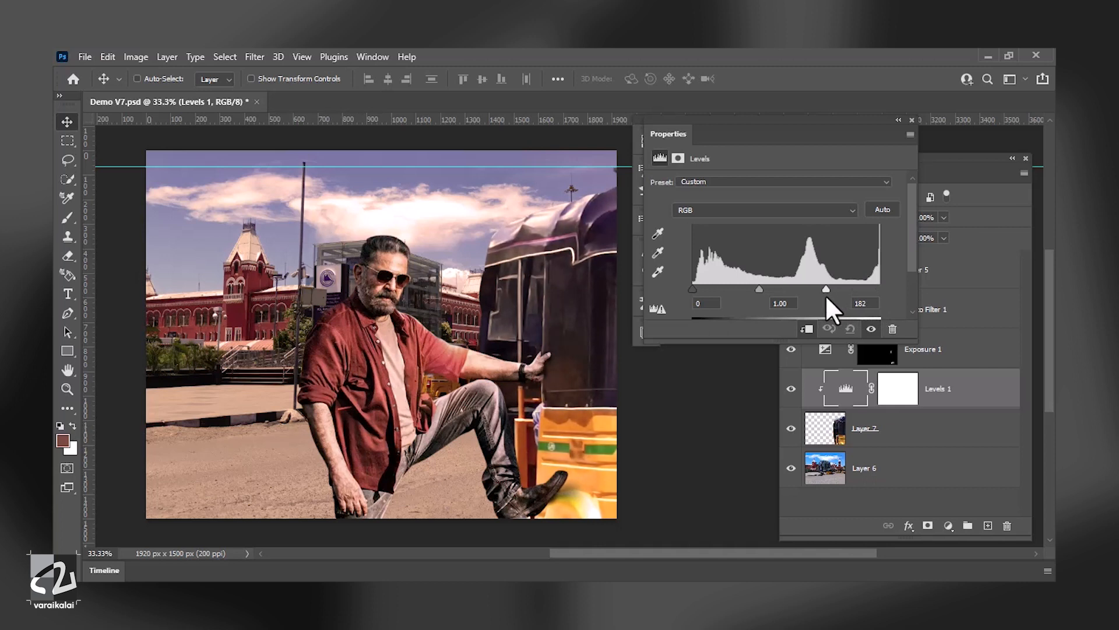
{"action": "left_click_drag", "start_coordinate": [826, 295], "coordinate": [830, 294]}
{"action": "left_click", "coordinate": [912, 120]}
Rework the Exposure 1 mask around the auto rickshaw's bright lower corner beside the shoe with a 125 px brush.
{"action": "left_click", "coordinate": [884, 351]}
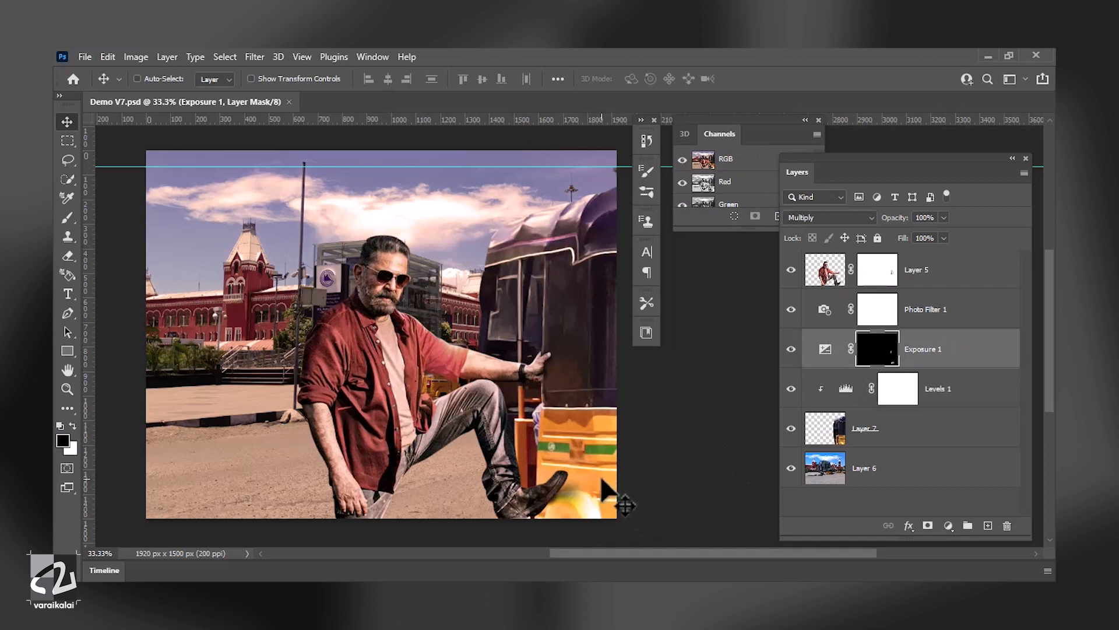
{"action": "key", "text": "b"}
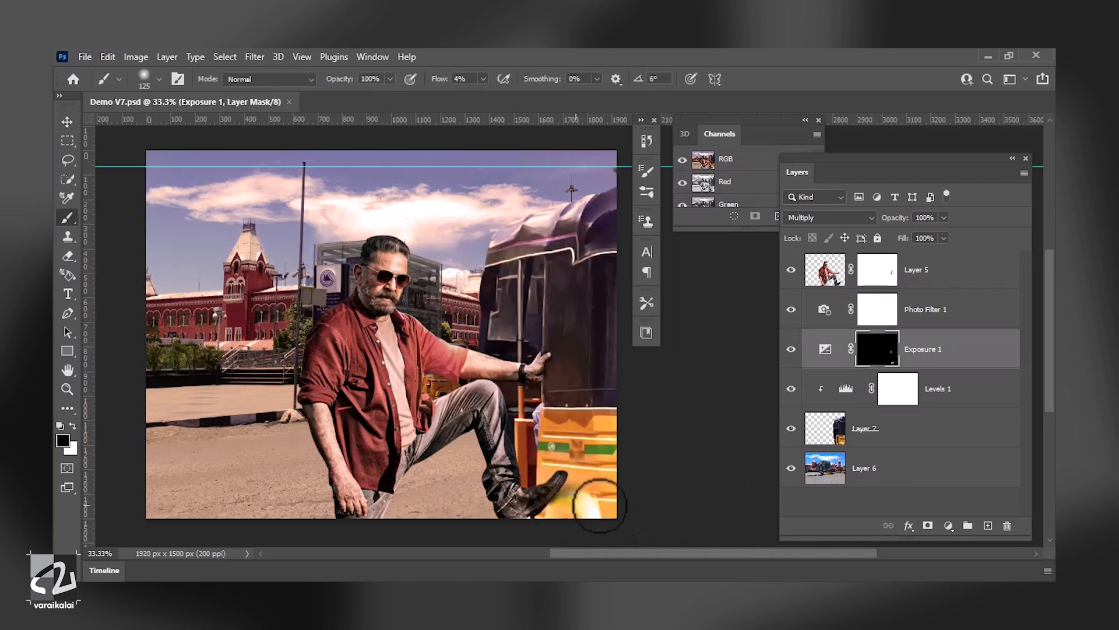
{"action": "mouse_move", "coordinate": [579, 509]}
{"action": "left_mouse_down"}
{"action": "mouse_move", "coordinate": [556, 516]}
{"action": "mouse_move", "coordinate": [575, 458]}
{"action": "mouse_move", "coordinate": [570, 479]}
{"action": "mouse_move", "coordinate": [613, 480]}
{"action": "mouse_move", "coordinate": [603, 502]}
{"action": "left_mouse_up"}
{"action": "key", "text": "x"}
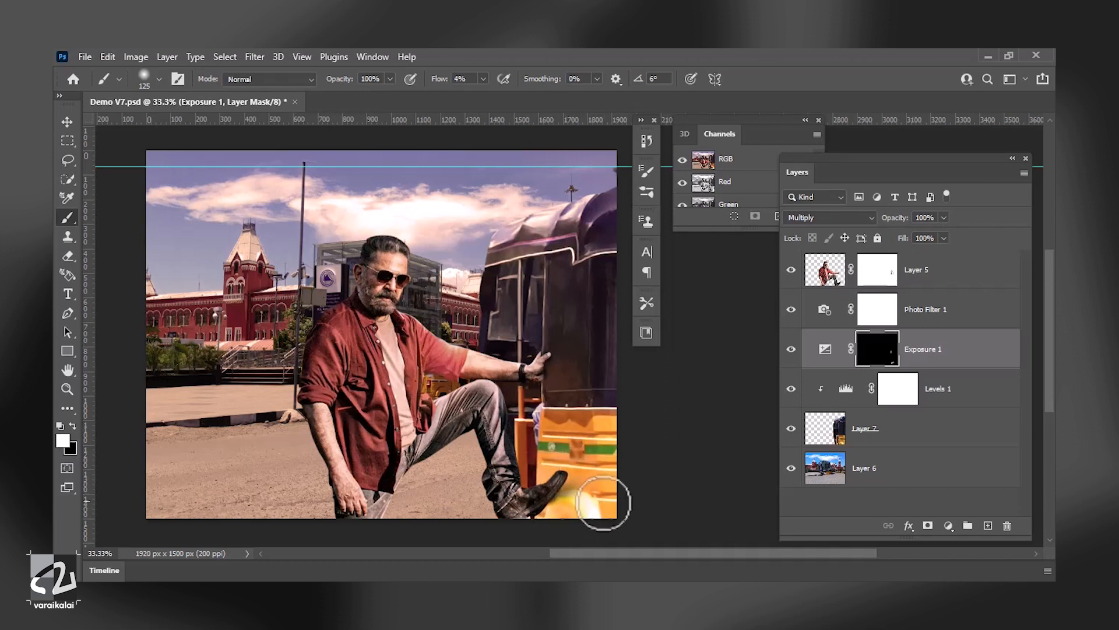
Paste the dust-particle image directly above Layer 6, position it over the street, and set its blend mode to Screen.
{"action": "key", "text": "v"}
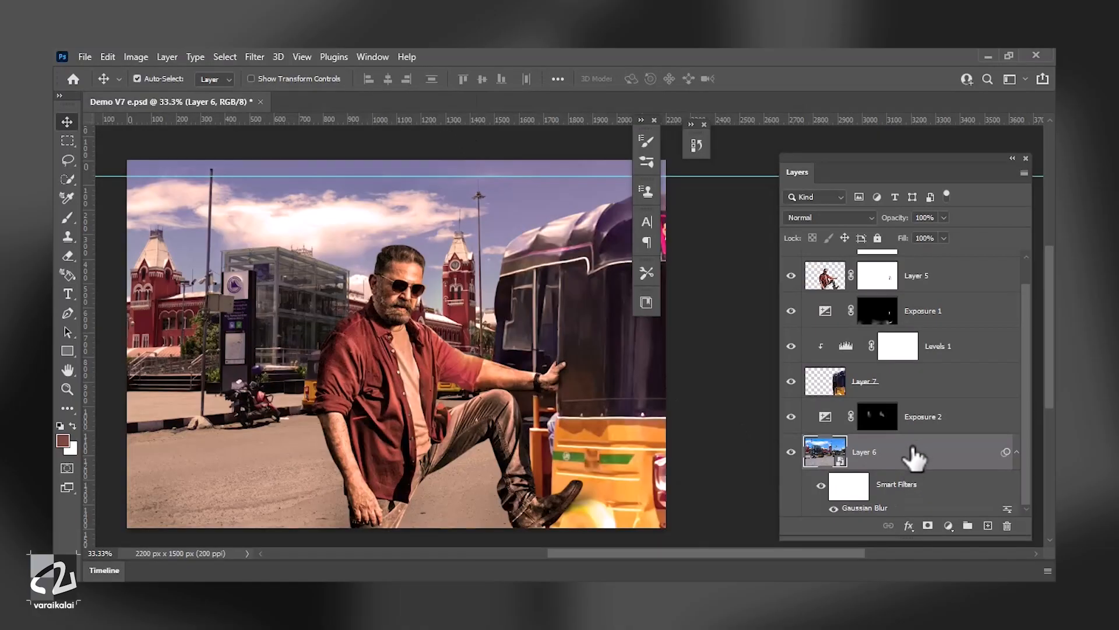
{"action": "key", "text": "ctrl+v"}
{"action": "left_click_drag", "start_coordinate": [196, 277], "coordinate": [210, 280]}
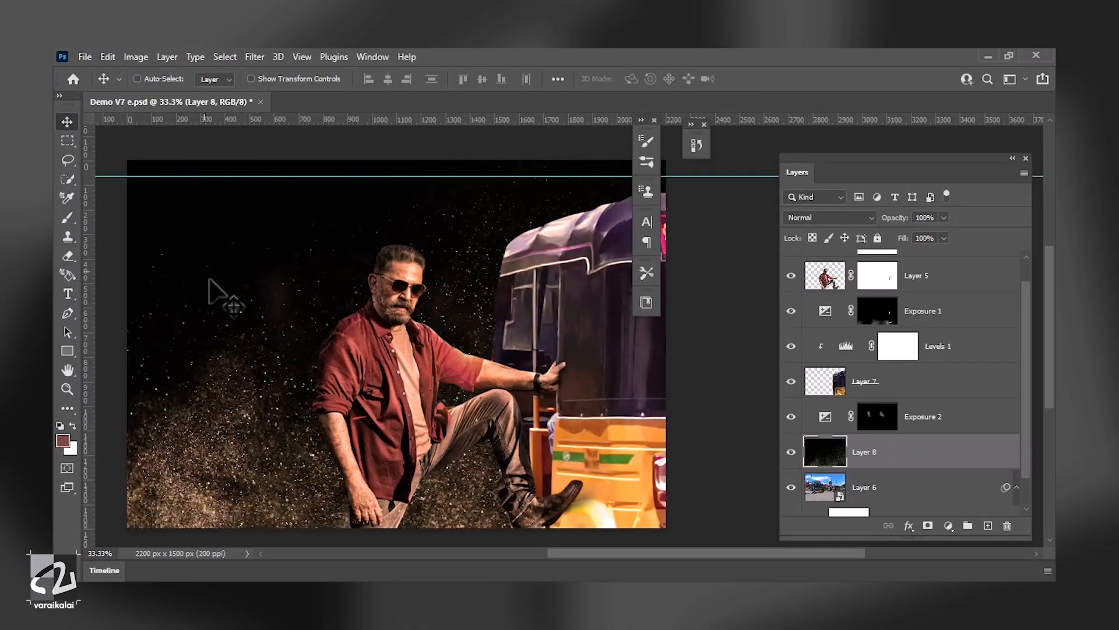
{"action": "left_click", "coordinate": [805, 218]}
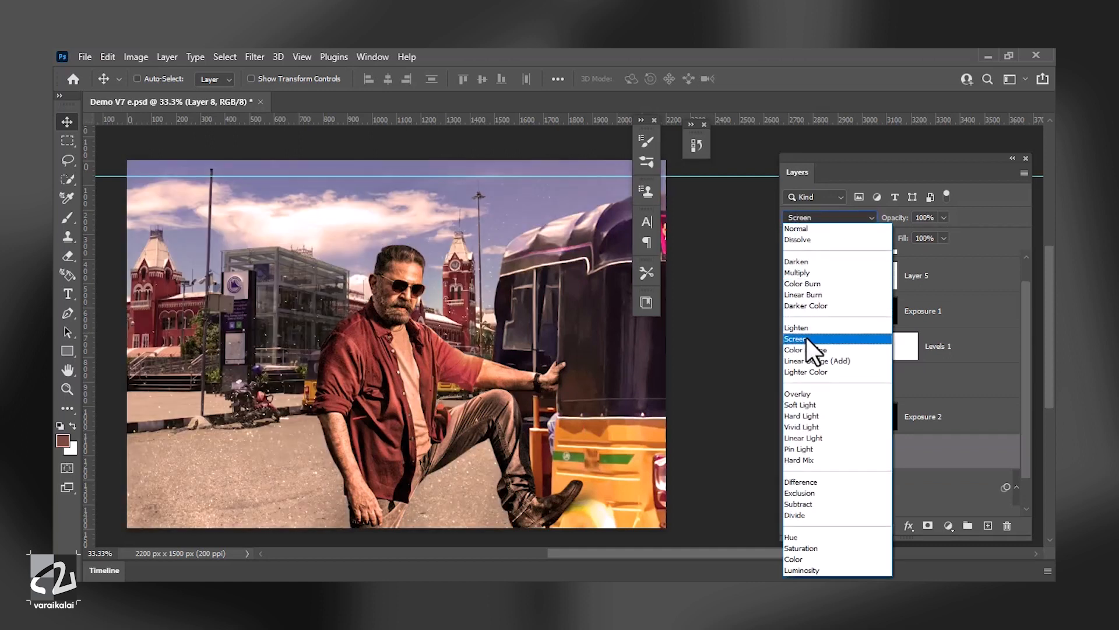
{"action": "left_click", "coordinate": [807, 338]}
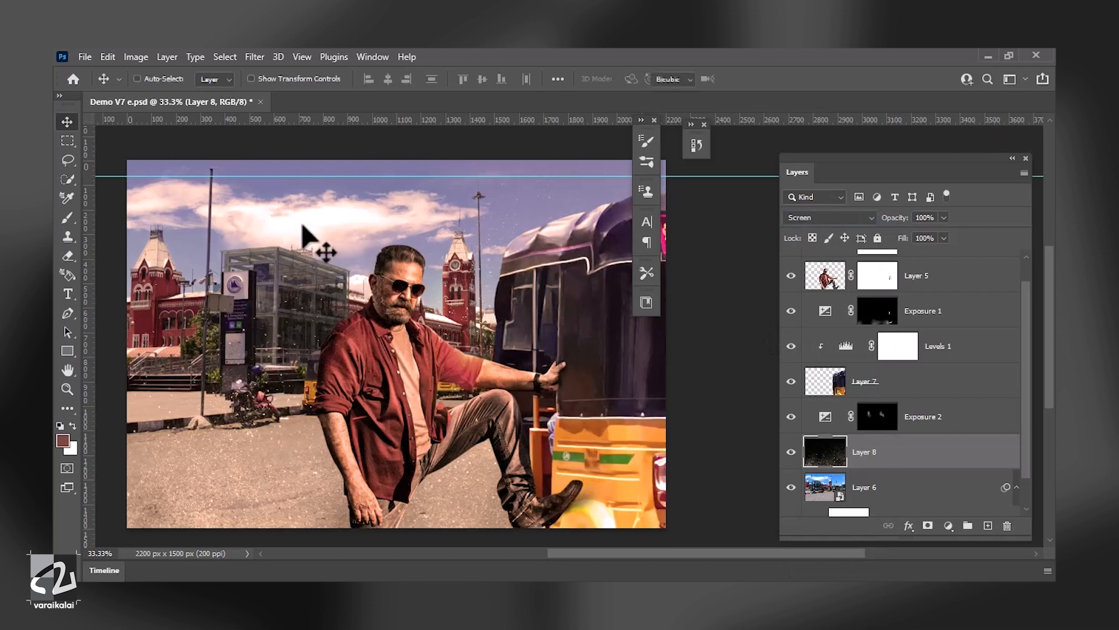
{"action": "key", "text": "ctrl+t"}
{"action": "left_click_drag", "start_coordinate": [113, 194], "coordinate": [303, 227]}
{"action": "key", "text": "ctrl+z"}
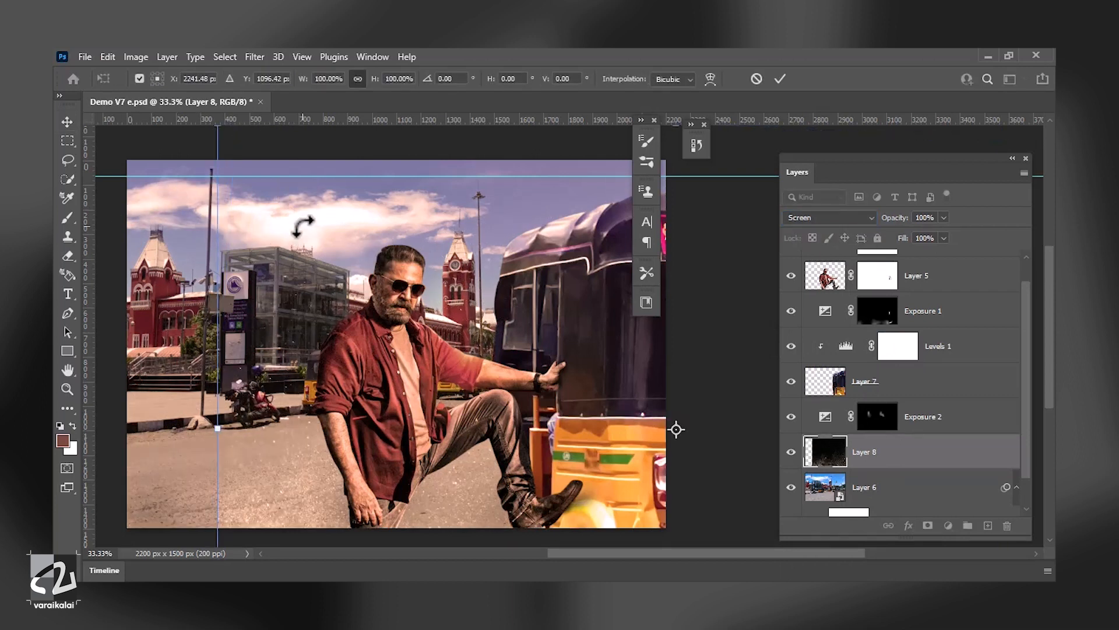
{"action": "key", "text": "Return"}
Resize the dust particles on Layer 8 and move them lower so they cover the street ground.
{"action": "key", "text": "ctrl+minus"}
{"action": "key", "text": "ctrl+minus"}
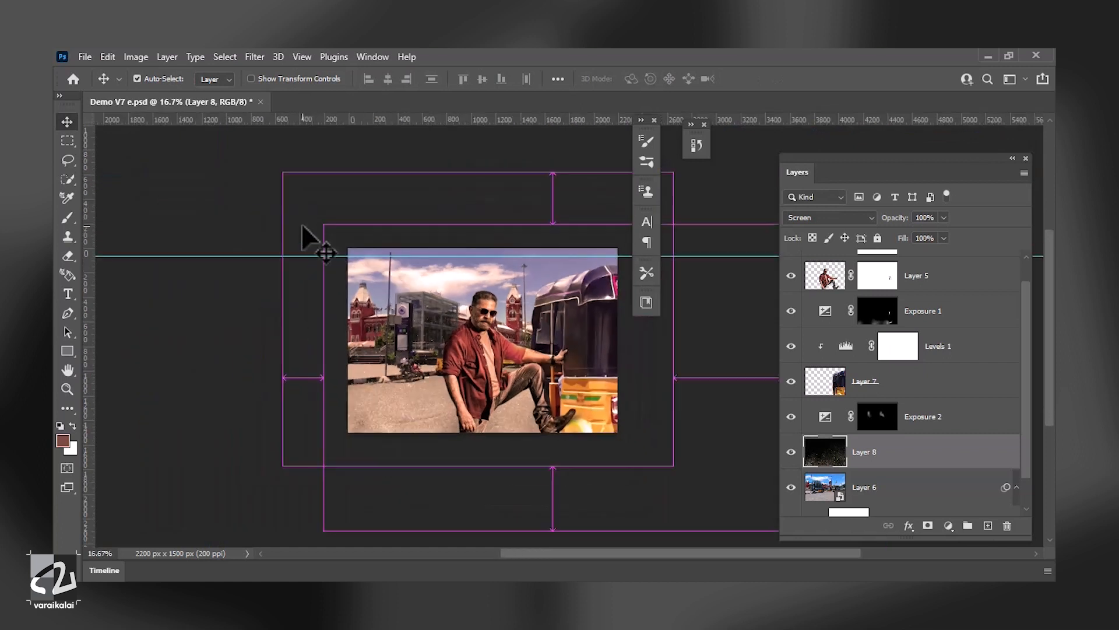
{"action": "key", "text": "ctrl+t"}
{"action": "left_click_drag", "start_coordinate": [384, 269], "coordinate": [223, 257]}
{"action": "key", "text": "ctrl+plus"}
{"action": "left_click_drag", "start_coordinate": [193, 213], "coordinate": [216, 235]}
{"action": "left_click_drag", "start_coordinate": [433, 239], "coordinate": [436, 308]}
{"action": "key", "text": "Return"}
Position the enlarged smoke image on Layer 9 over the lower street and set its blend mode to Screen.
{"action": "key", "text": "ctrl+plus"}
{"action": "left_click_drag", "start_coordinate": [294, 345], "coordinate": [312, 443]}
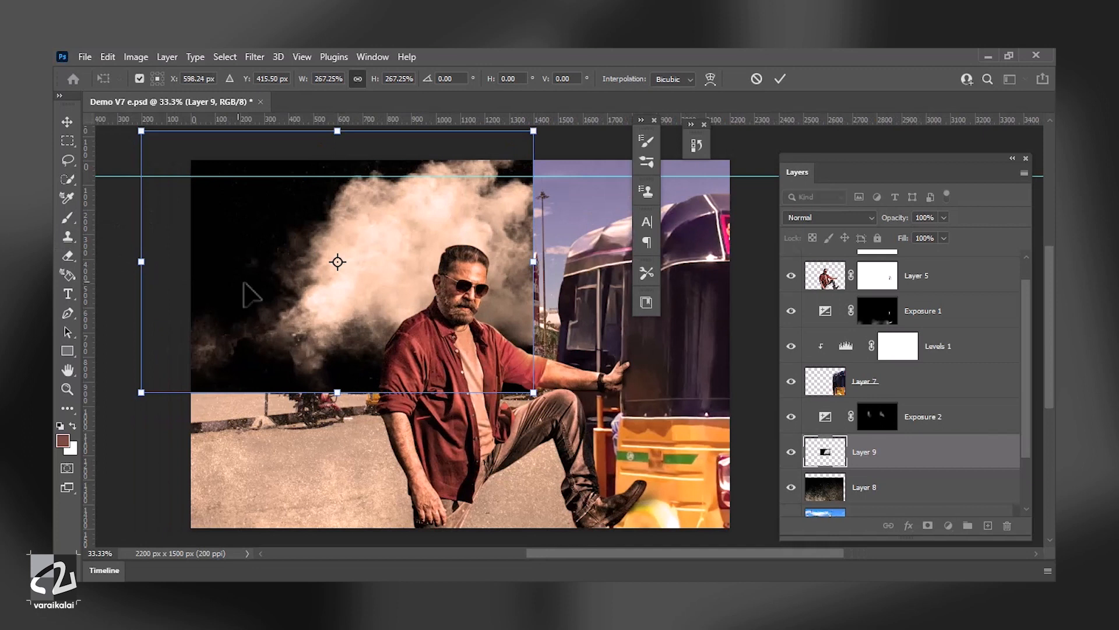
{"action": "mouse_move", "coordinate": [401, 317]}
{"action": "left_mouse_down"}
{"action": "mouse_move", "coordinate": [379, 403]}
{"action": "mouse_move", "coordinate": [360, 425]}
{"action": "left_mouse_up"}
{"action": "key", "text": "Return"}
{"action": "left_click", "coordinate": [827, 217]}
{"action": "left_click", "coordinate": [797, 339]}
Flip the Layer 9 smoke, reposition it over the street beside the man, and set its opacity to 54%.
{"action": "key", "text": "ctrl+t"}
{"action": "right_click", "coordinate": [317, 382]}
{"action": "left_click", "coordinate": [363, 557]}
{"action": "left_click_drag", "start_coordinate": [679, 327], "coordinate": [808, 324]}
{"action": "key", "text": "Return"}
{"action": "left_click", "coordinate": [944, 217]}
{"action": "left_click_drag", "start_coordinate": [947, 236], "coordinate": [913, 237]}
Duplicate Layer 9, place the copy above Layer 5 and shift its smoke downward.
{"action": "key", "text": "ctrl+j"}
{"action": "left_click_drag", "start_coordinate": [962, 490], "coordinate": [878, 315]}
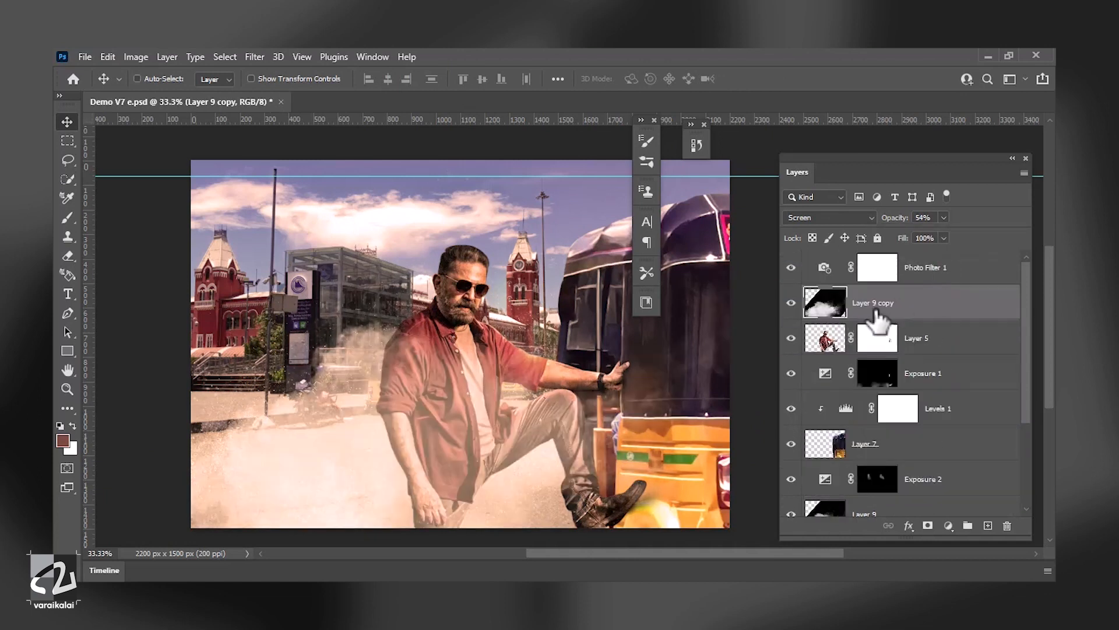
{"action": "left_click_drag", "start_coordinate": [511, 438], "coordinate": [516, 493]}
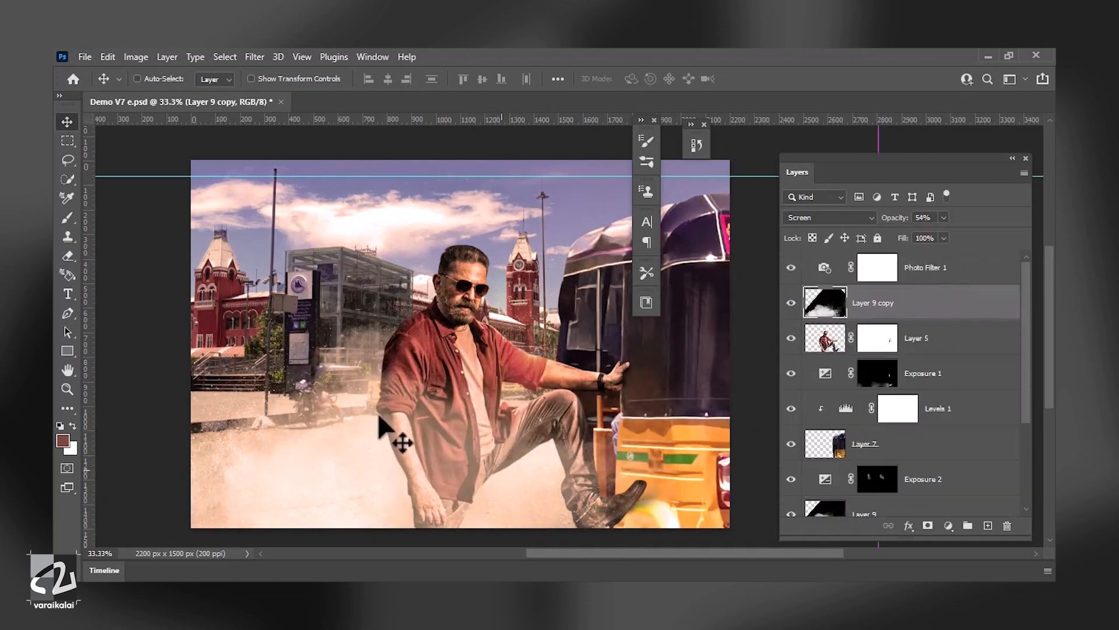
Scale down and rotate the Layer 9 copy smoke, placing it low around the man's legs and the auto rickshaw.
{"action": "key", "text": "ctrl+t"}
{"action": "left_click_drag", "start_coordinate": [252, 357], "coordinate": [313, 418]}
{"action": "left_click_drag", "start_coordinate": [225, 262], "coordinate": [282, 293]}
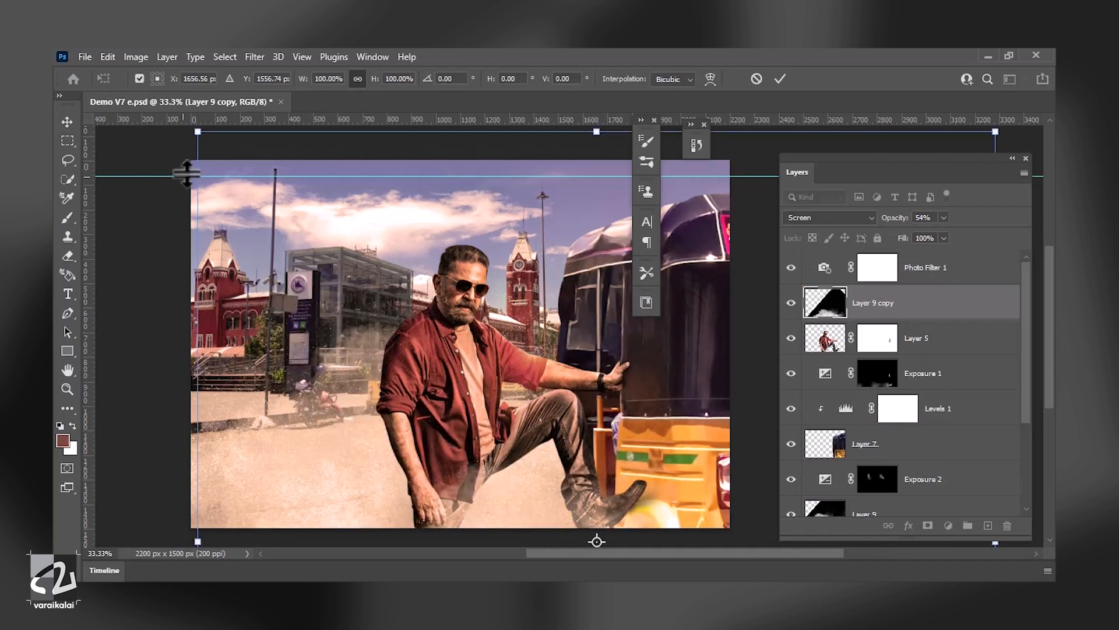
{"action": "left_click_drag", "start_coordinate": [198, 130], "coordinate": [285, 221]}
{"action": "left_click_drag", "start_coordinate": [327, 292], "coordinate": [298, 216]}
{"action": "left_click_drag", "start_coordinate": [256, 145], "coordinate": [284, 176]}
{"action": "left_click_drag", "start_coordinate": [326, 222], "coordinate": [396, 291]}
{"action": "left_click_drag", "start_coordinate": [466, 355], "coordinate": [410, 242]}
{"action": "left_click_drag", "start_coordinate": [336, 178], "coordinate": [486, 327]}
{"action": "left_click_drag", "start_coordinate": [578, 401], "coordinate": [426, 376]}
{"action": "key", "text": "Return"}
Check the smoke by toggling a layer's visibility and lower the Layer 9 copy opacity to 40%.
{"action": "scroll", "coordinate": [884, 473], "scroll_direction": "down", "scroll_amount": 2}
{"action": "left_click", "coordinate": [793, 481]}
{"action": "left_click", "coordinate": [792, 481]}
{"action": "scroll", "coordinate": [885, 267], "scroll_direction": "up", "scroll_amount": 2}
{"action": "left_click", "coordinate": [944, 217]}
{"action": "mouse_move", "coordinate": [949, 235]}
{"action": "left_mouse_down"}
{"action": "mouse_move", "coordinate": [920, 235]}
{"action": "mouse_move", "coordinate": [934, 230]}
{"action": "left_mouse_up"}
{"action": "left_click", "coordinate": [939, 373]}
{"action": "scroll", "coordinate": [933, 379], "scroll_direction": "down", "scroll_amount": 1}
{"action": "left_click", "coordinate": [911, 478]}
{"action": "left_click", "coordinate": [944, 218]}
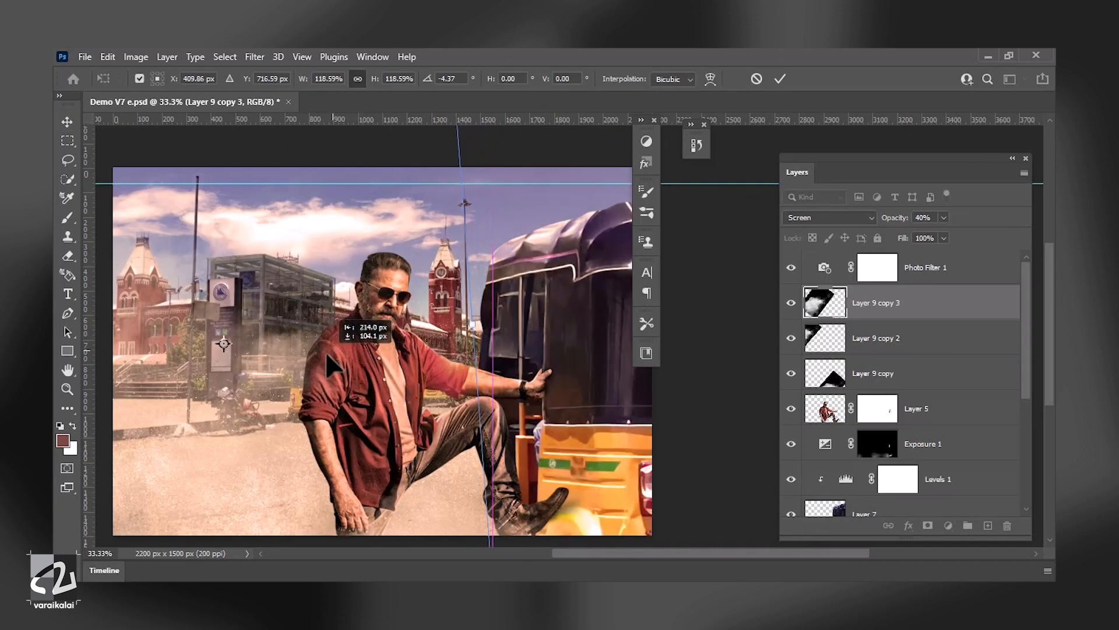
Settle the Layer 9 copy 3 smoke over the glass building, duplicate it and move the duplicate down around the man's lower body.
{"action": "left_click_drag", "start_coordinate": [326, 350], "coordinate": [324, 348]}
{"action": "key", "text": "Return"}
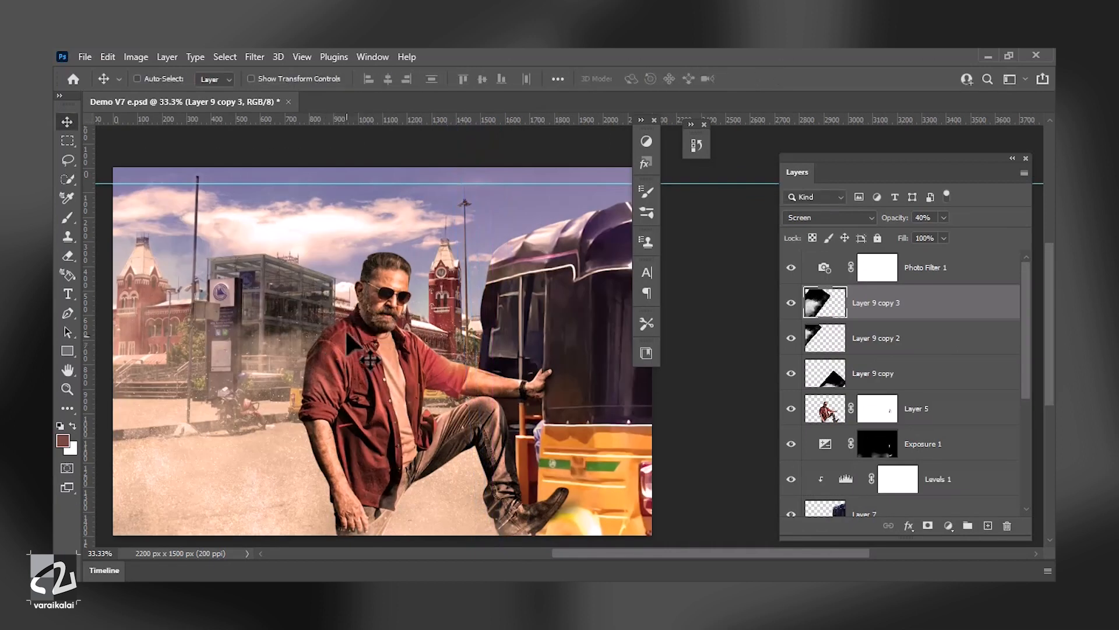
{"action": "key", "text": "ctrl+j"}
{"action": "left_click_drag", "start_coordinate": [260, 363], "coordinate": [321, 477]}
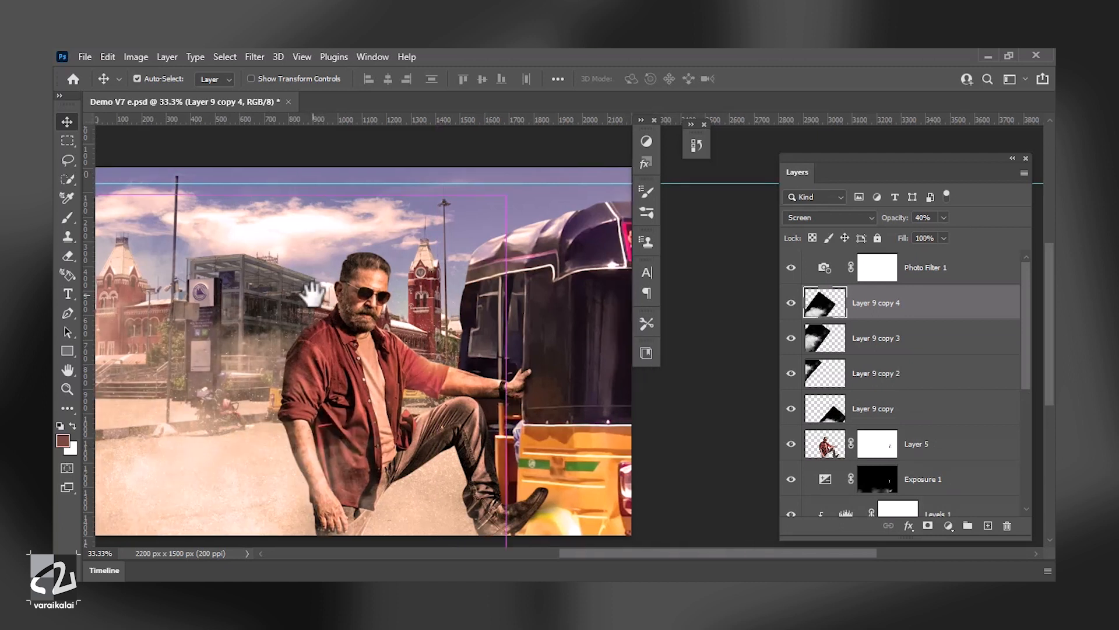
{"action": "left_click_drag", "start_coordinate": [232, 490], "coordinate": [170, 445]}
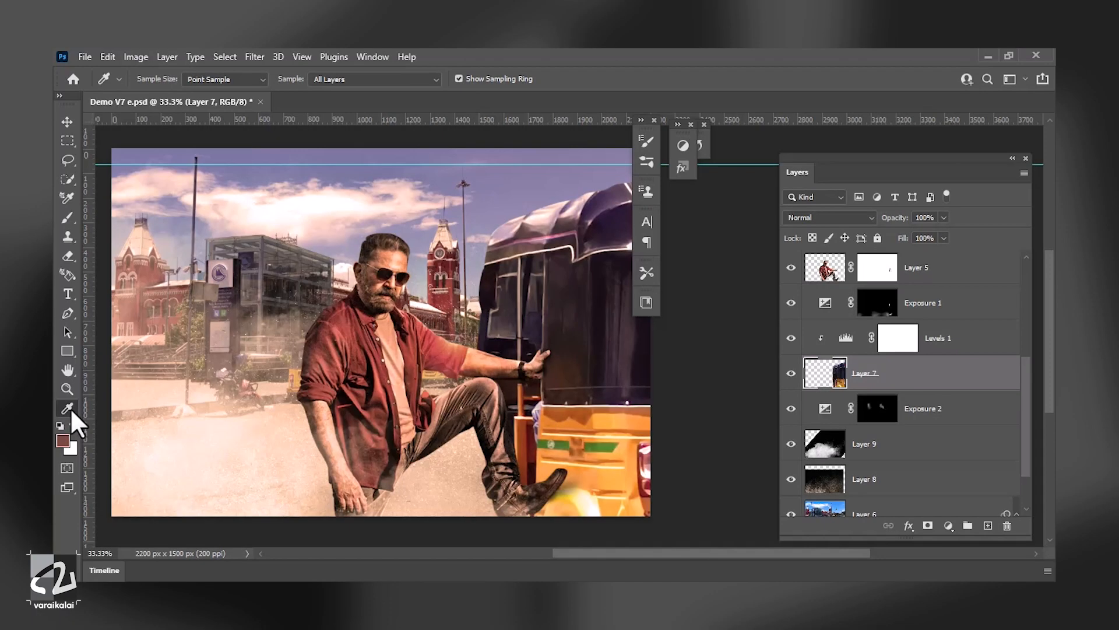
Darken the auto rickshaw's roof on Layer 7 with a 400 px Burn tool set to Midtones at 50% exposure.
{"action": "right_click", "coordinate": [71, 410]}
{"action": "left_click", "coordinate": [126, 453]}
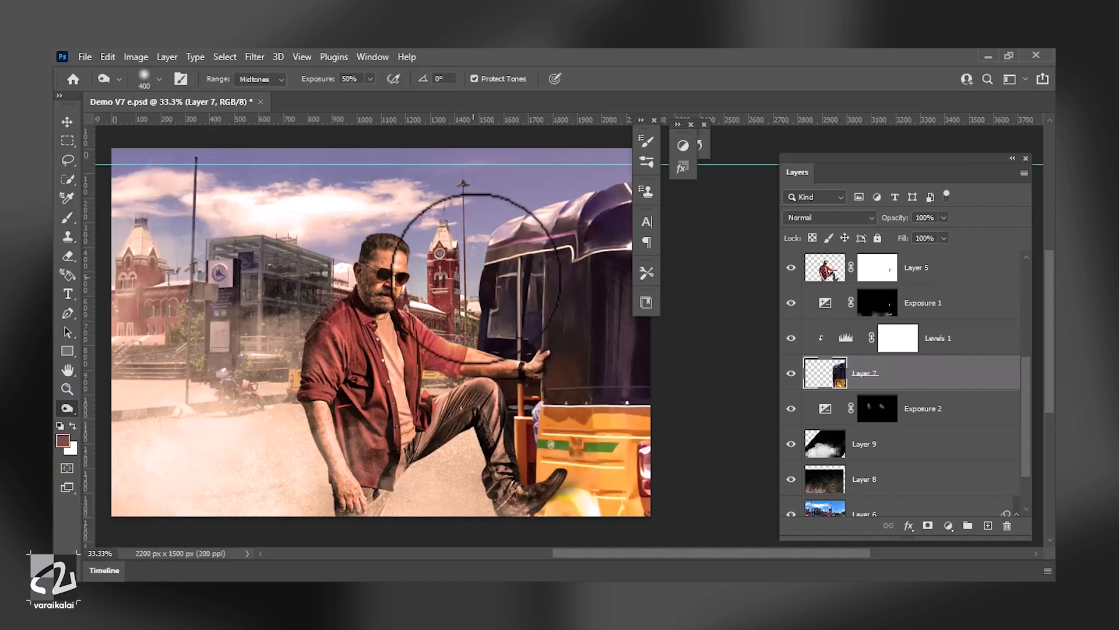
{"action": "mouse_move", "coordinate": [556, 220]}
{"action": "left_mouse_down"}
{"action": "mouse_move", "coordinate": [511, 233]}
{"action": "mouse_move", "coordinate": [486, 220]}
{"action": "mouse_move", "coordinate": [566, 209]}
{"action": "mouse_move", "coordinate": [567, 197]}
{"action": "mouse_move", "coordinate": [408, 247]}
{"action": "mouse_move", "coordinate": [534, 203]}
{"action": "mouse_move", "coordinate": [552, 182]}
{"action": "mouse_move", "coordinate": [588, 180]}
{"action": "left_mouse_up"}
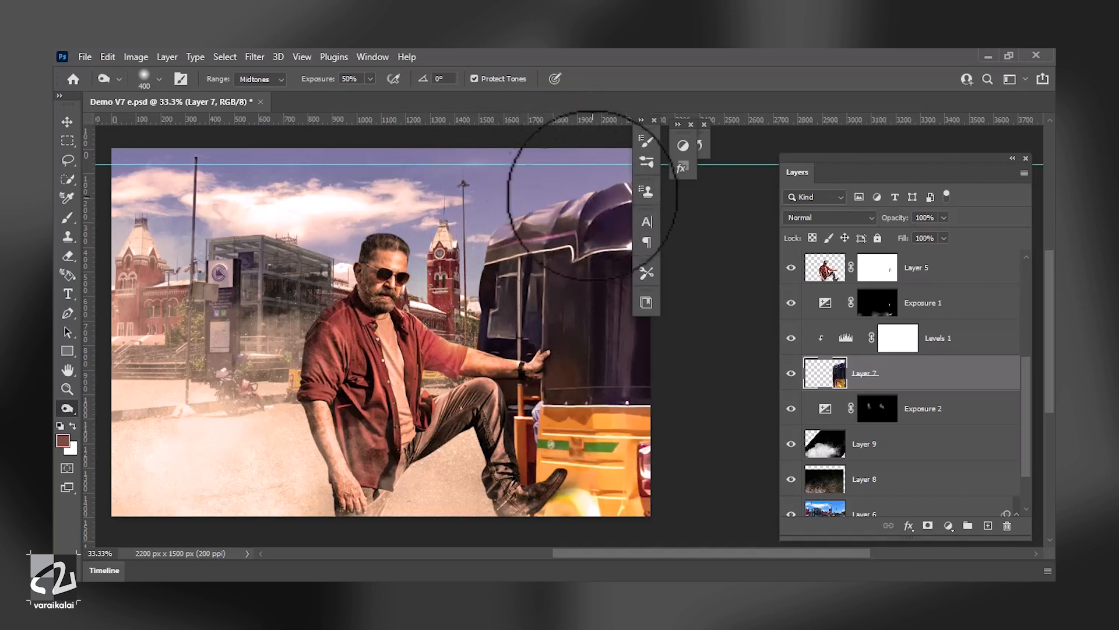
{"action": "key", "text": "space"}
{"action": "left_click_drag", "start_coordinate": [488, 218], "coordinate": [450, 219]}
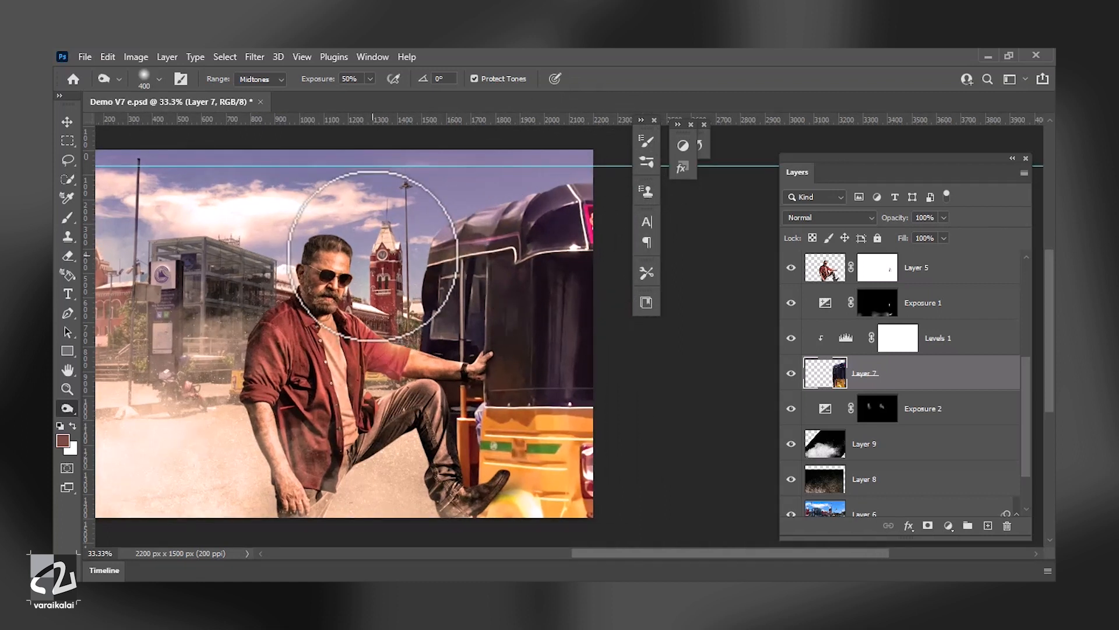
{"action": "key", "text": "v"}
{"action": "left_click_drag", "start_coordinate": [372, 254], "coordinate": [422, 245]}
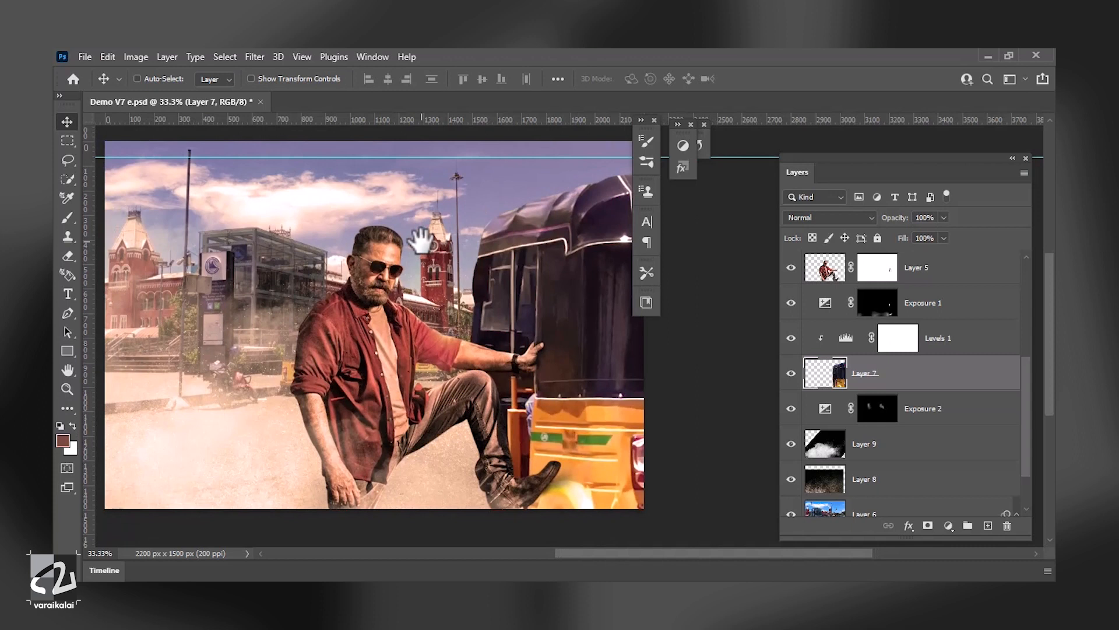
Duplicate the Layer 8 dust particles and move the copy to the top of the layer stack above Photo Filter 1.
{"action": "scroll", "coordinate": [884, 379], "scroll_direction": "down", "scroll_amount": 3}
{"action": "left_click", "coordinate": [876, 422]}
{"action": "key", "text": "ctrl+j"}
{"action": "left_click_drag", "start_coordinate": [259, 337], "coordinate": [264, 301]}
{"action": "key", "text": "ctrl+z"}
{"action": "scroll", "coordinate": [876, 460], "scroll_direction": "up", "scroll_amount": 3}
{"action": "scroll", "coordinate": [877, 460], "scroll_direction": "down", "scroll_amount": 2}
{"action": "left_click_drag", "start_coordinate": [887, 455], "coordinate": [900, 269]}
{"action": "scroll", "coordinate": [904, 326], "scroll_direction": "up", "scroll_amount": 4}
{"action": "left_click_drag", "start_coordinate": [916, 422], "coordinate": [913, 302]}
{"action": "scroll", "coordinate": [907, 350], "scroll_direction": "up", "scroll_amount": 3}
{"action": "left_click_drag", "start_coordinate": [904, 402], "coordinate": [905, 266]}
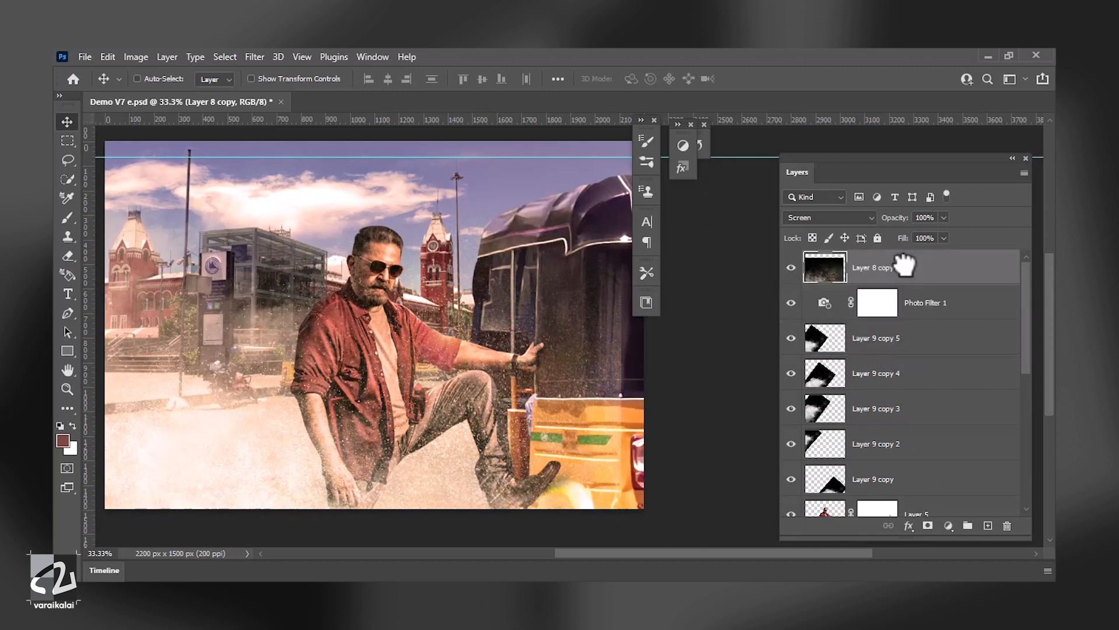
Flip and rotate the Layer 8 copy dust, position it over the street and the man's lower body, and save the file.
{"action": "key", "text": "ctrl+t"}
{"action": "right_click", "coordinate": [479, 402]}
{"action": "left_click", "coordinate": [501, 582]}
{"action": "left_click_drag", "start_coordinate": [410, 450], "coordinate": [316, 370]}
{"action": "left_click_drag", "start_coordinate": [506, 189], "coordinate": [532, 284]}
{"action": "left_click_drag", "start_coordinate": [294, 338], "coordinate": [294, 330]}
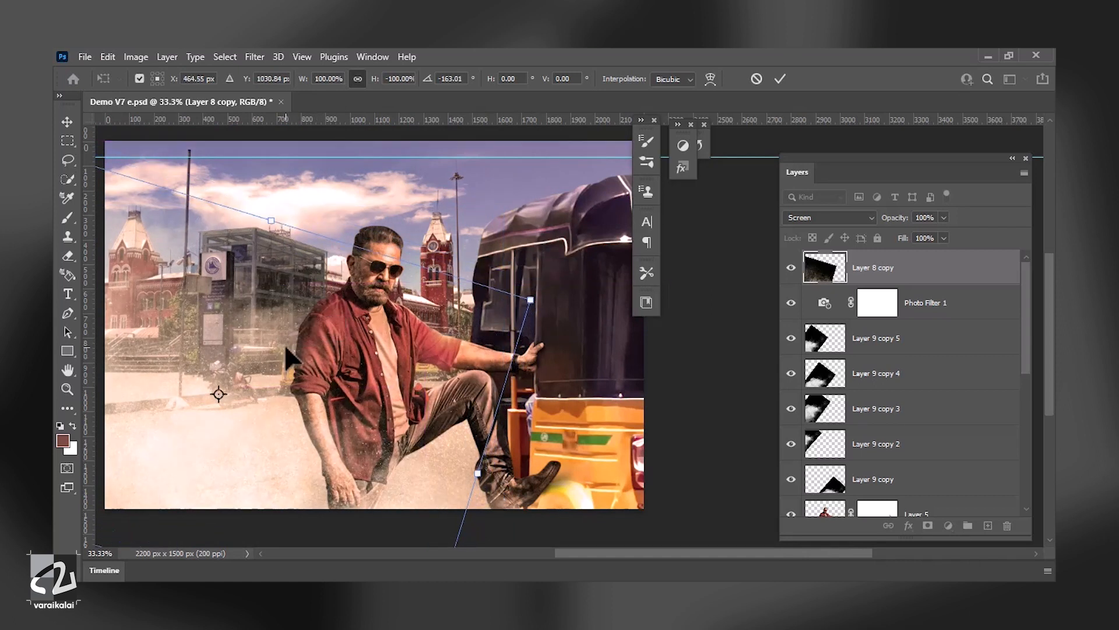
{"action": "key", "text": "Return"}
{"action": "key", "text": "ctrl+s"}
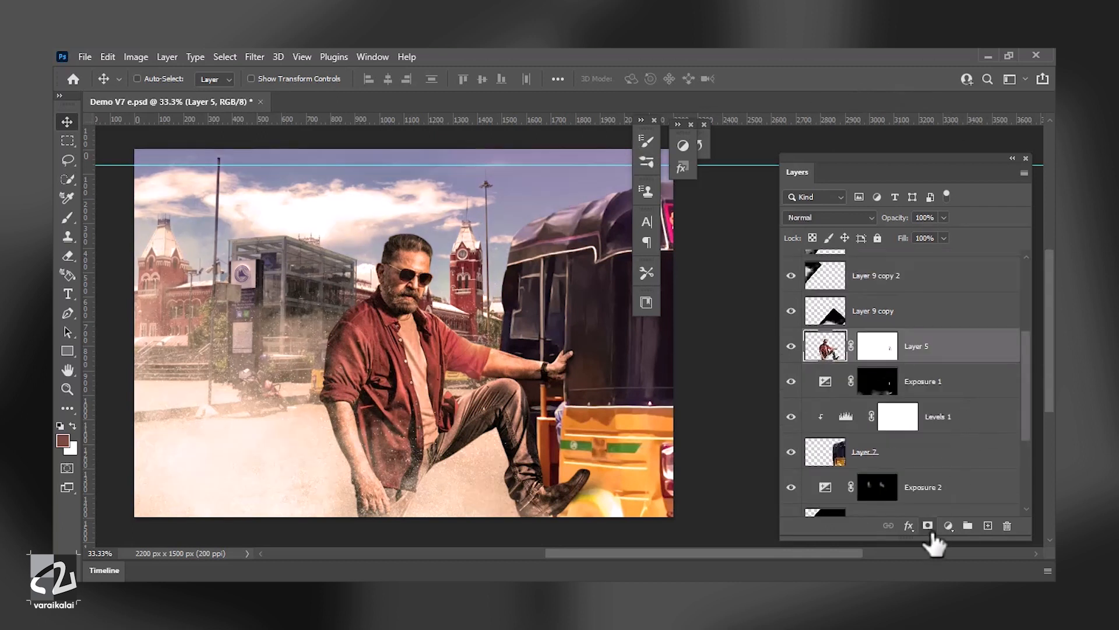
Add a Hue/Saturation adjustment layer above Layer 5 and clip it to the man.
{"action": "left_click", "coordinate": [949, 526]}
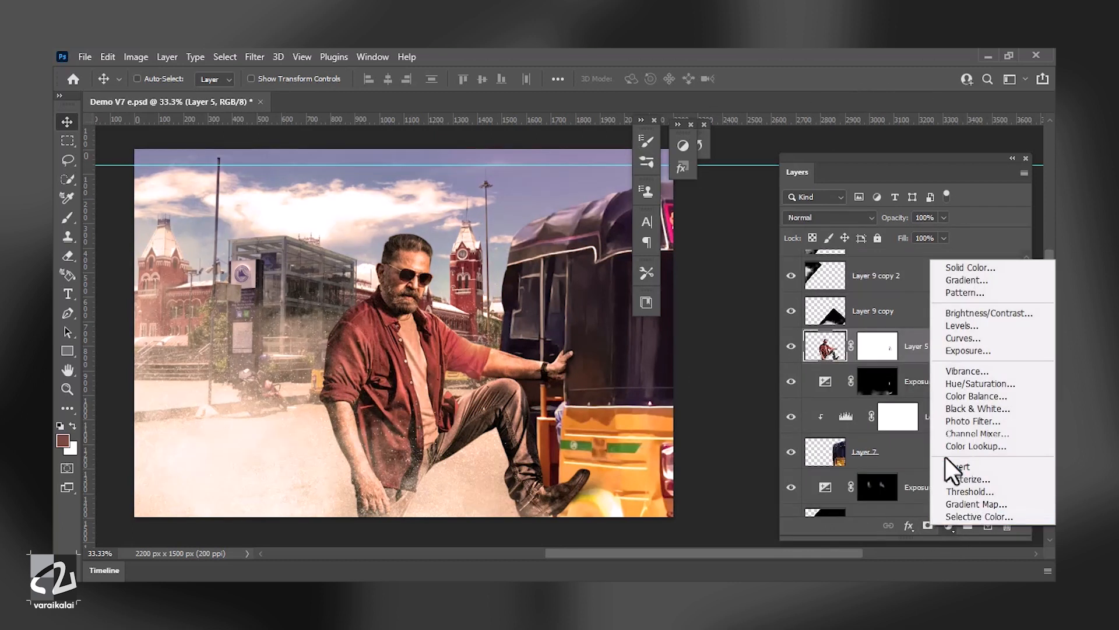
{"action": "left_click", "coordinate": [995, 380]}
{"action": "left_click_drag", "start_coordinate": [503, 318], "coordinate": [802, 292]}
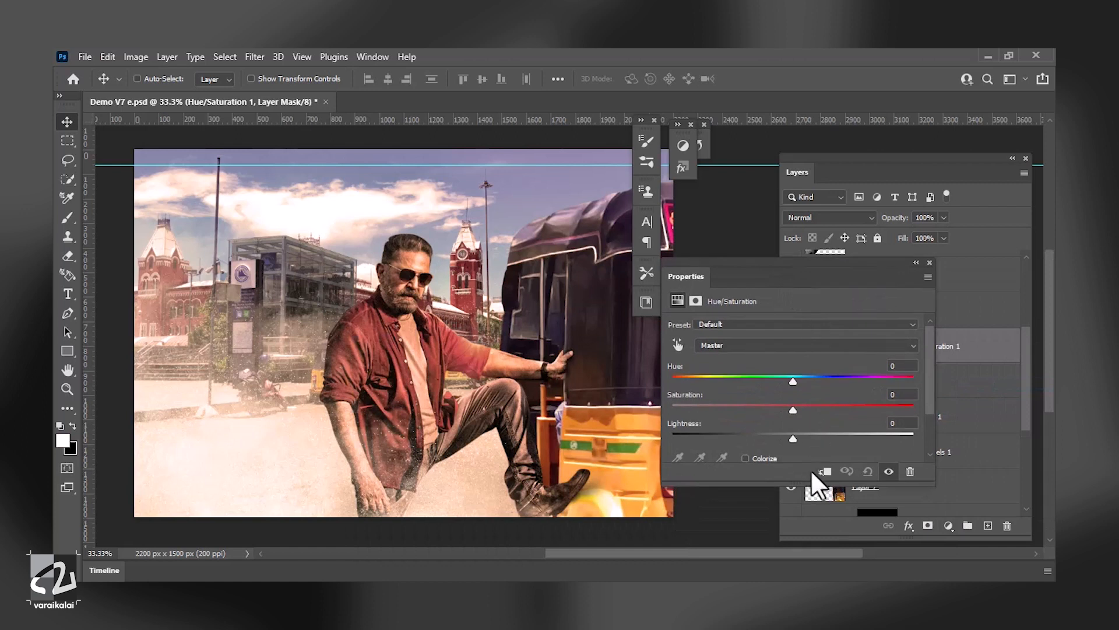
Reduce the saturation in Hue/Saturation 1 to mute the man's colours, leaving lightness at 0.
{"action": "mouse_move", "coordinate": [784, 441]}
{"action": "left_mouse_down"}
{"action": "mouse_move", "coordinate": [765, 440]}
{"action": "mouse_move", "coordinate": [799, 438]}
{"action": "left_mouse_up"}
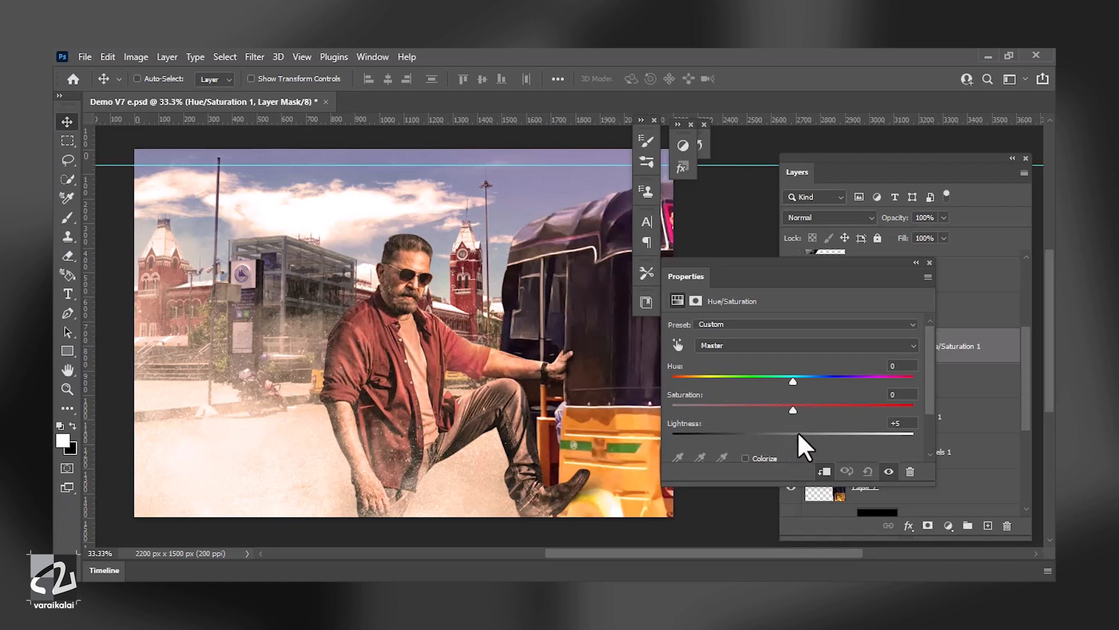
{"action": "left_click_drag", "start_coordinate": [792, 410], "coordinate": [779, 410]}
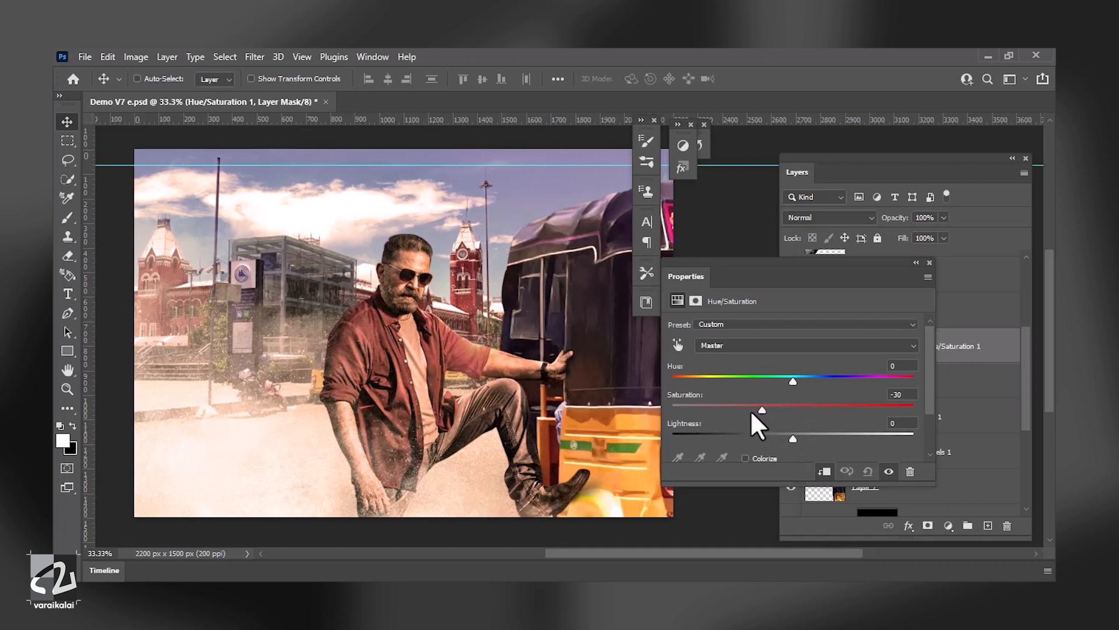
{"action": "left_click_drag", "start_coordinate": [740, 410], "coordinate": [786, 401]}
{"action": "left_click_drag", "start_coordinate": [773, 404], "coordinate": [767, 410]}
{"action": "left_click", "coordinate": [930, 262]}
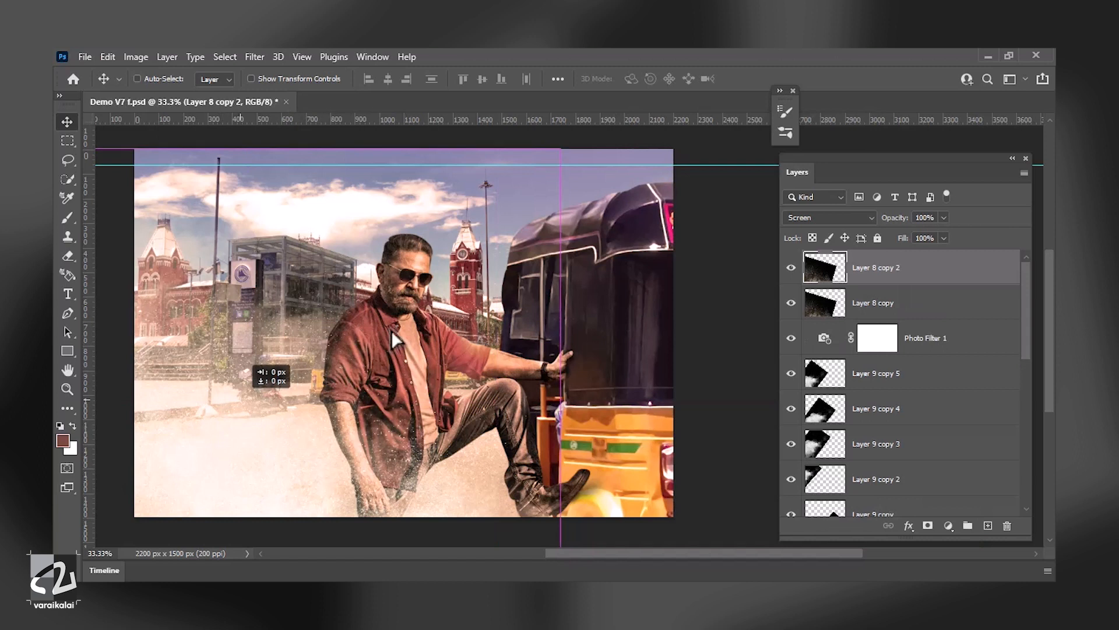
Move the Layer 8 copy 2 dust particles over the auto rickshaw, then resize and rotate them to cover it.
{"action": "left_click_drag", "start_coordinate": [397, 340], "coordinate": [488, 254]}
{"action": "left_click_drag", "start_coordinate": [259, 327], "coordinate": [232, 292]}
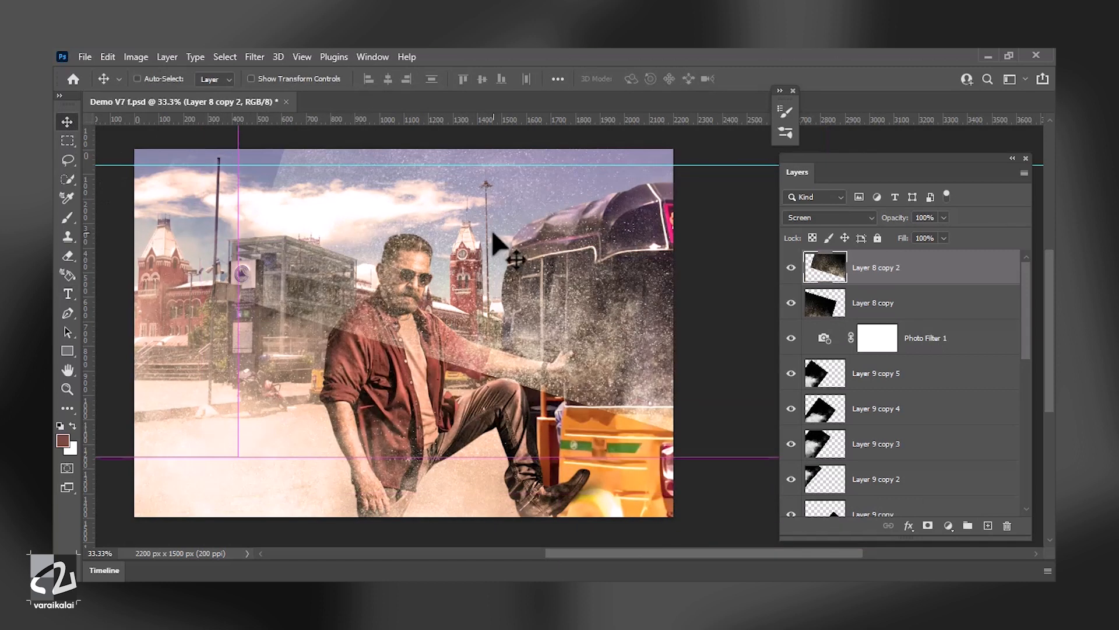
{"action": "key", "text": "ctrl+t"}
{"action": "left_click_drag", "start_coordinate": [318, 373], "coordinate": [361, 432]}
{"action": "left_click_drag", "start_coordinate": [603, 311], "coordinate": [652, 322]}
{"action": "left_click_drag", "start_coordinate": [262, 484], "coordinate": [297, 509]}
{"action": "key", "text": "Return"}
Move Layer 8 copy 2 between Layer 5 and Exposure 1 and set it to 33% opacity with Screen blending.
{"action": "left_click_drag", "start_coordinate": [931, 271], "coordinate": [972, 489]}
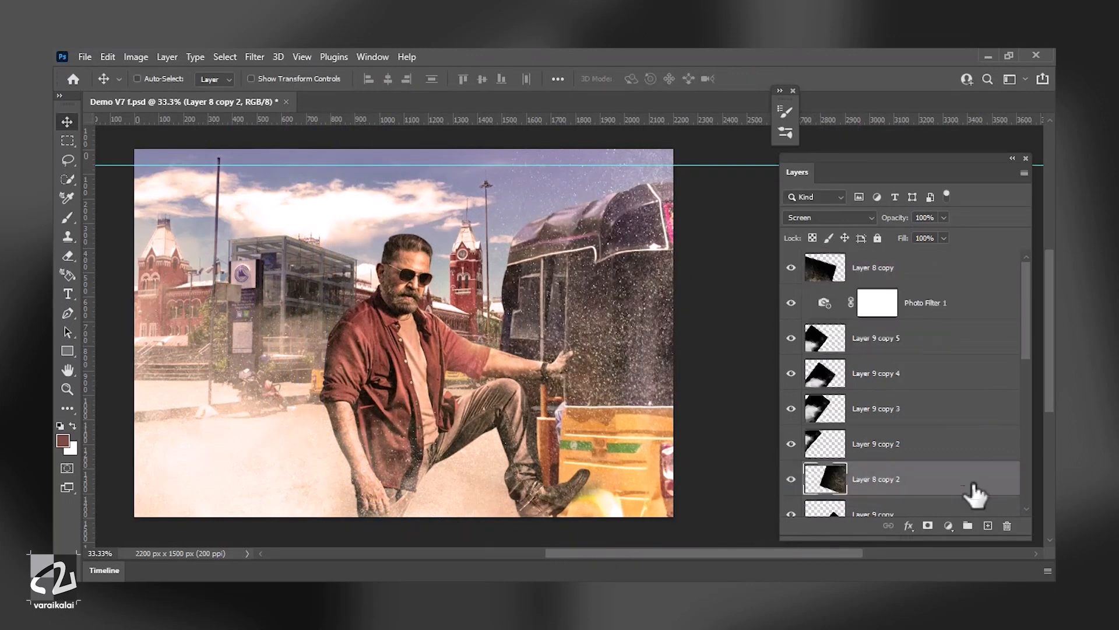
{"action": "scroll", "coordinate": [968, 481], "scroll_direction": "down", "scroll_amount": 6}
{"action": "left_click_drag", "start_coordinate": [912, 277], "coordinate": [927, 373]}
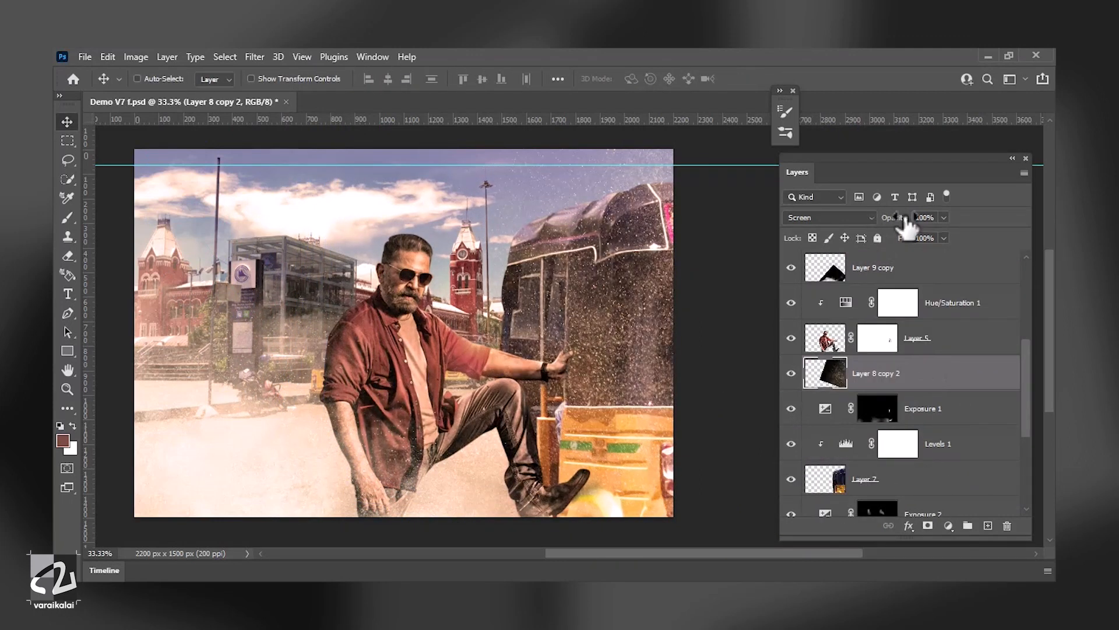
{"action": "key", "text": "3"}
{"action": "key", "text": "3"}
{"action": "left_click", "coordinate": [862, 219]}
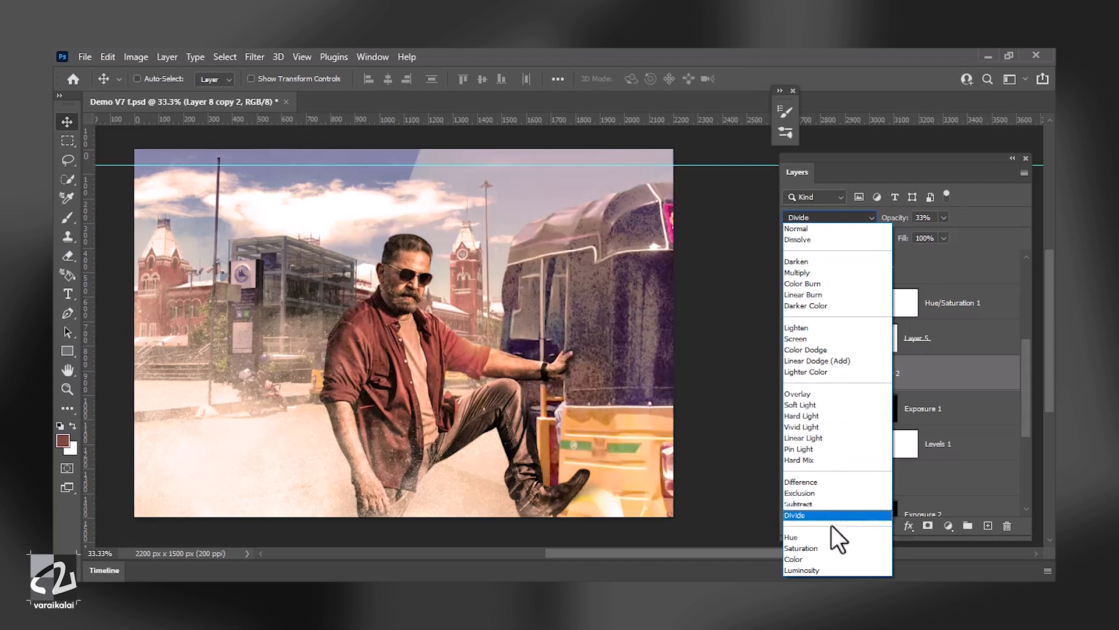
{"action": "left_click", "coordinate": [797, 339]}
Add a mask to Layer 8 copy 2 and paint out dust over the auto rickshaw with a 500 px black brush.
{"action": "left_click", "coordinate": [878, 373]}
{"action": "key", "text": "b"}
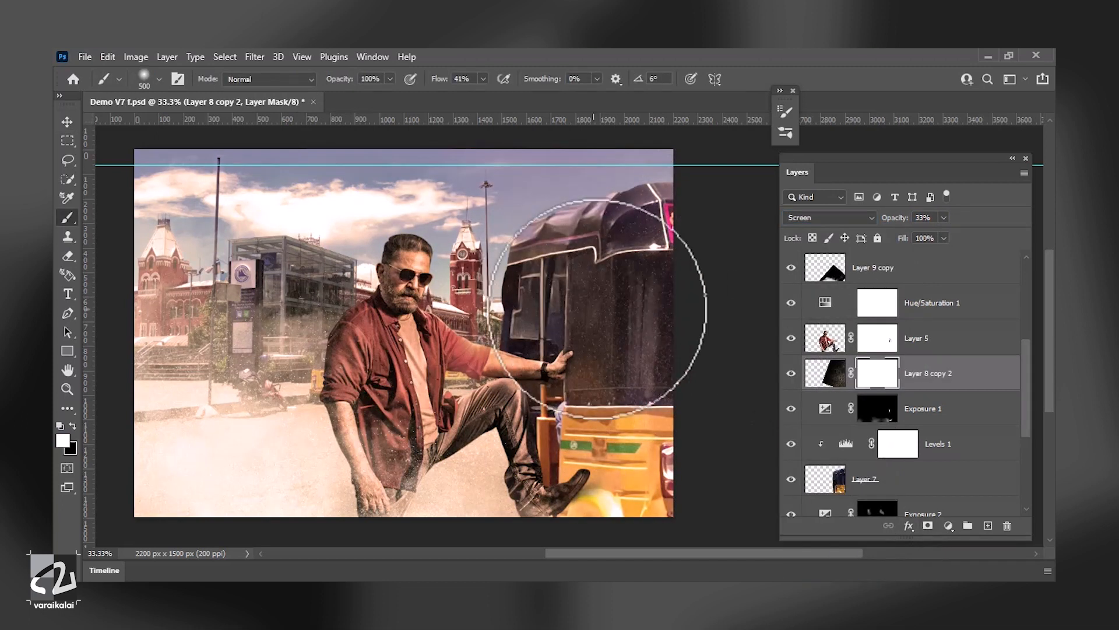
{"action": "scroll", "coordinate": [618, 303], "scroll_direction": "up", "scroll_amount": 1}
{"action": "key", "text": "x"}
{"action": "mouse_move", "coordinate": [600, 324]}
{"action": "left_mouse_down"}
{"action": "mouse_move", "coordinate": [671, 367]}
{"action": "mouse_move", "coordinate": [618, 252]}
{"action": "left_mouse_up"}
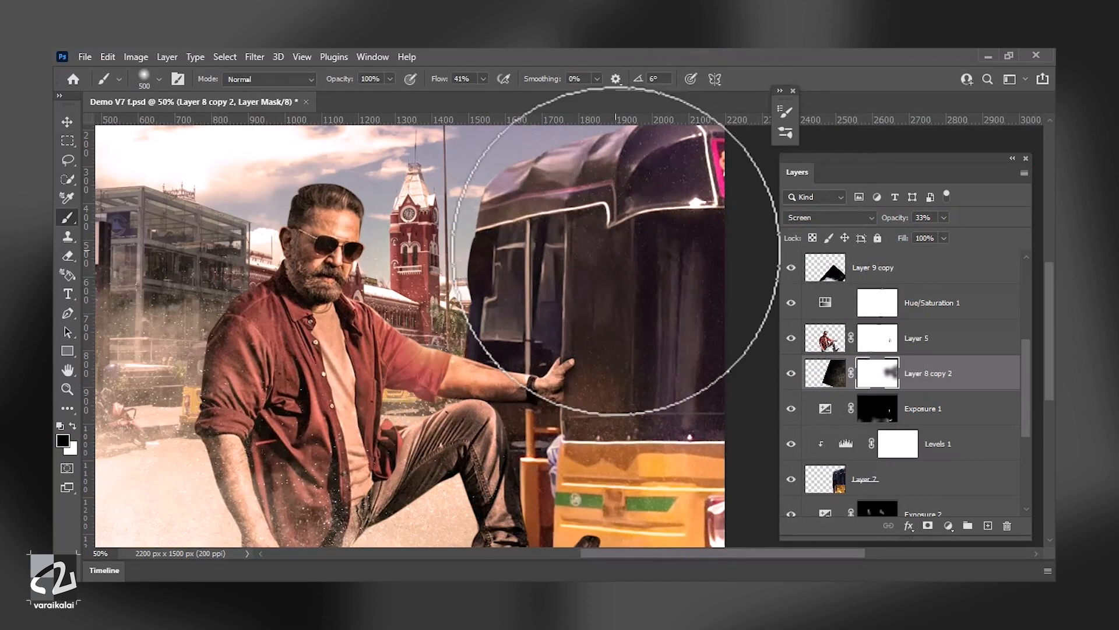
{"action": "scroll", "coordinate": [612, 262], "scroll_direction": "down", "scroll_amount": 2}
{"action": "left_click_drag", "start_coordinate": [593, 419], "coordinate": [679, 491]}
Refine the Layer 8 copy 2 mask over the auto rickshaw with white and black, reduce the brush to 175 px, and save the file.
{"action": "key", "text": "ctrl+minus"}
{"action": "key", "text": "x"}
{"action": "mouse_move", "coordinate": [635, 282]}
{"action": "left_mouse_down"}
{"action": "mouse_move", "coordinate": [600, 168]}
{"action": "mouse_move", "coordinate": [518, 220]}
{"action": "mouse_move", "coordinate": [627, 150]}
{"action": "mouse_move", "coordinate": [648, 261]}
{"action": "left_mouse_up"}
{"action": "key", "text": "x"}
{"action": "left_click", "coordinate": [560, 394]}
{"action": "key", "text": "x"}
{"action": "mouse_move", "coordinate": [597, 322]}
{"action": "left_mouse_down"}
{"action": "mouse_move", "coordinate": [602, 344]}
{"action": "mouse_move", "coordinate": [615, 331]}
{"action": "mouse_move", "coordinate": [588, 391]}
{"action": "left_mouse_up"}
{"action": "left_click_drag", "start_coordinate": [589, 392], "coordinate": [705, 252]}
{"action": "key", "text": "bracketleft"}
{"action": "key", "text": "bracketleft"}
{"action": "key", "text": "bracketleft"}
{"action": "key", "text": "bracketleft"}
{"action": "key", "text": "bracketleft"}
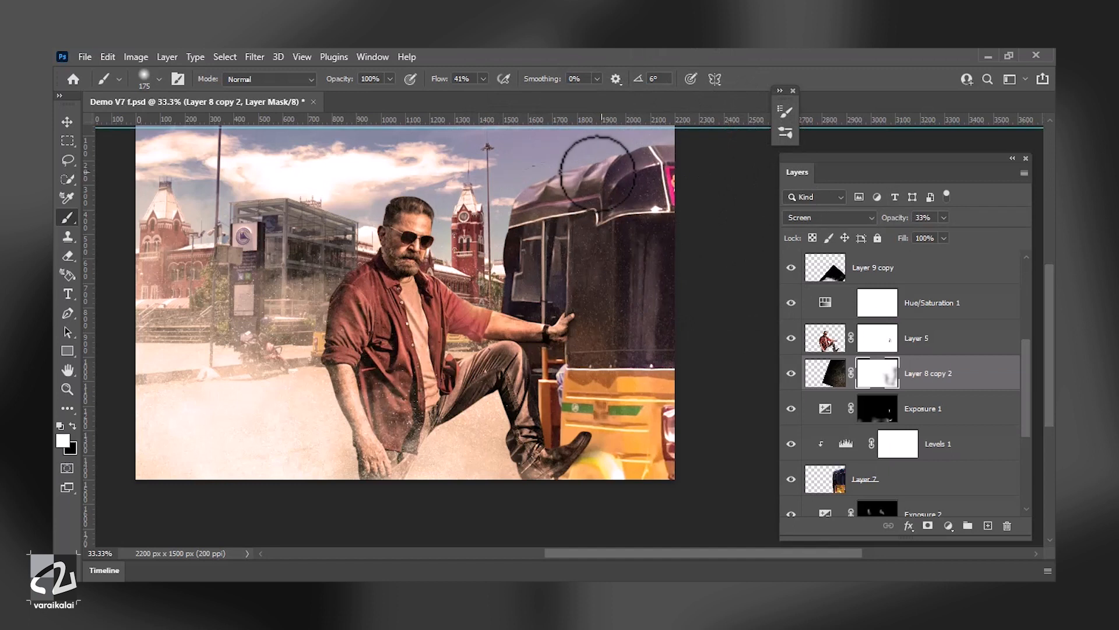
{"action": "key", "text": "ctrl+s"}
{"action": "key", "text": "ctrl+minus"}
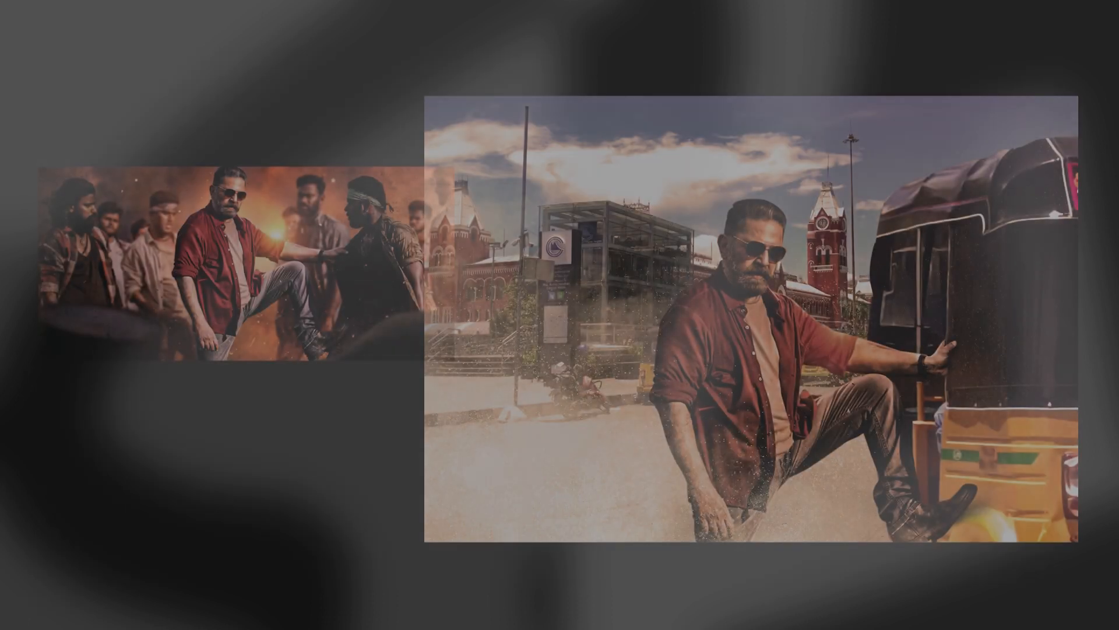